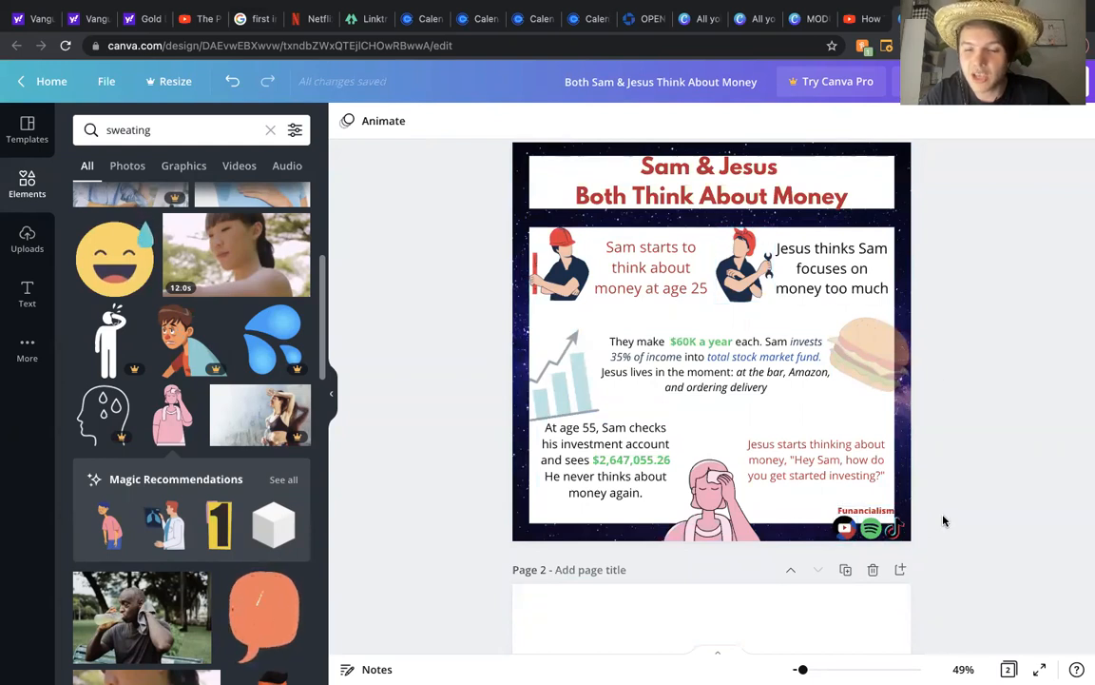
Step: Search the elements library for background images for page 2
scroll(939, 516, down, 3)
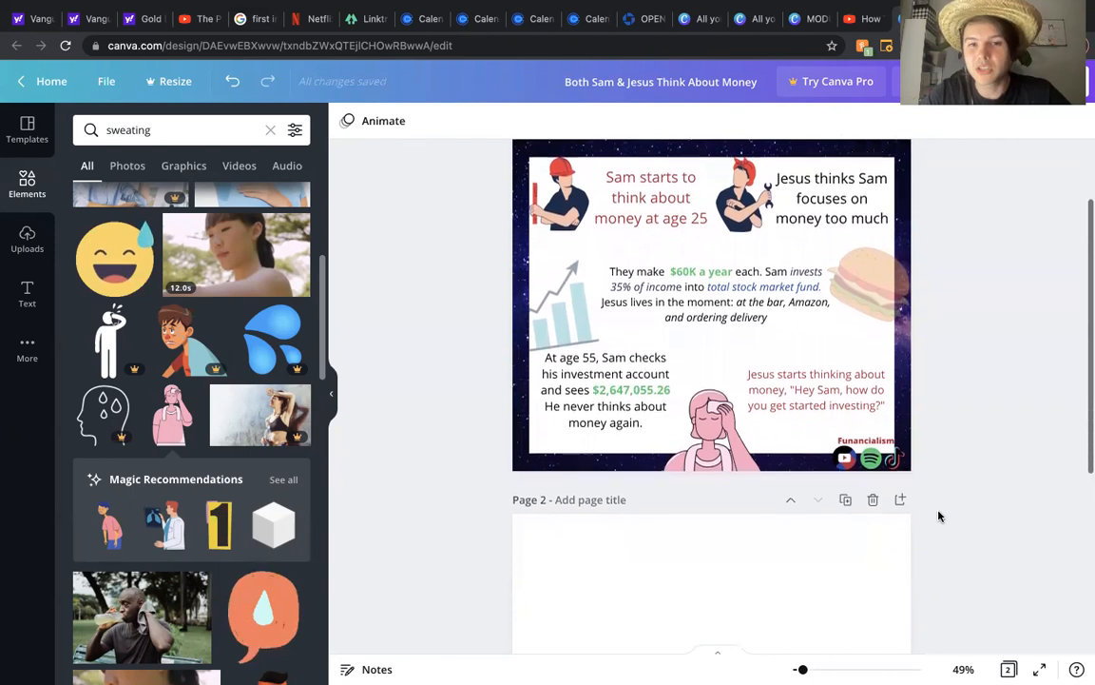
scroll(938, 514, down, 1)
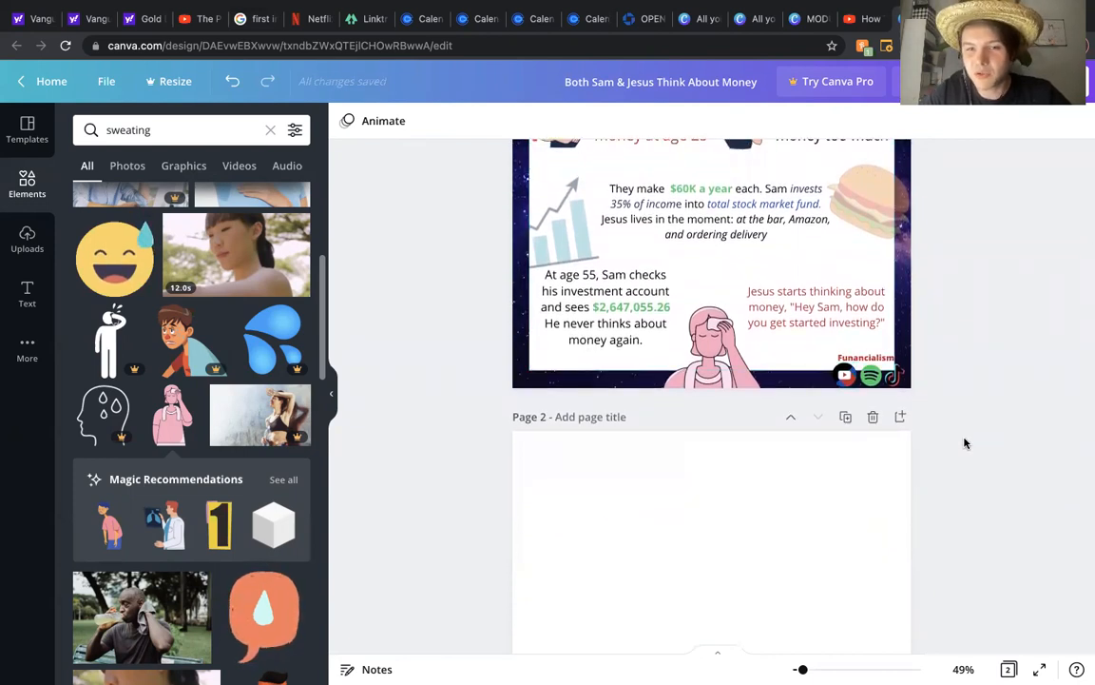
scroll(964, 443, down, 3)
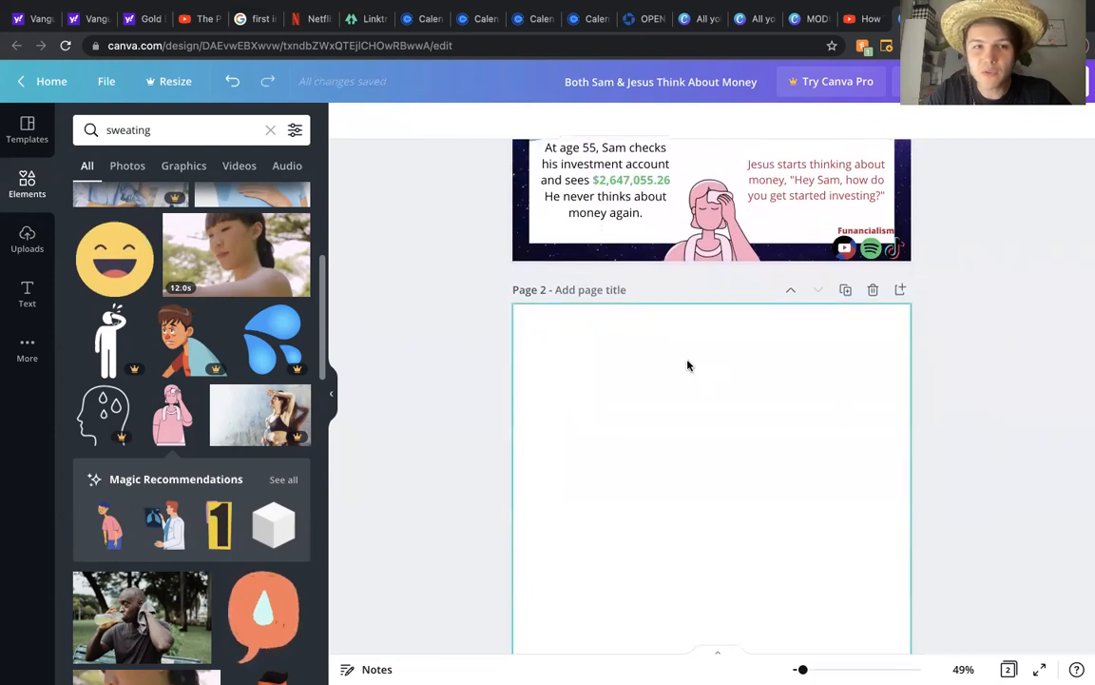
click(27, 185)
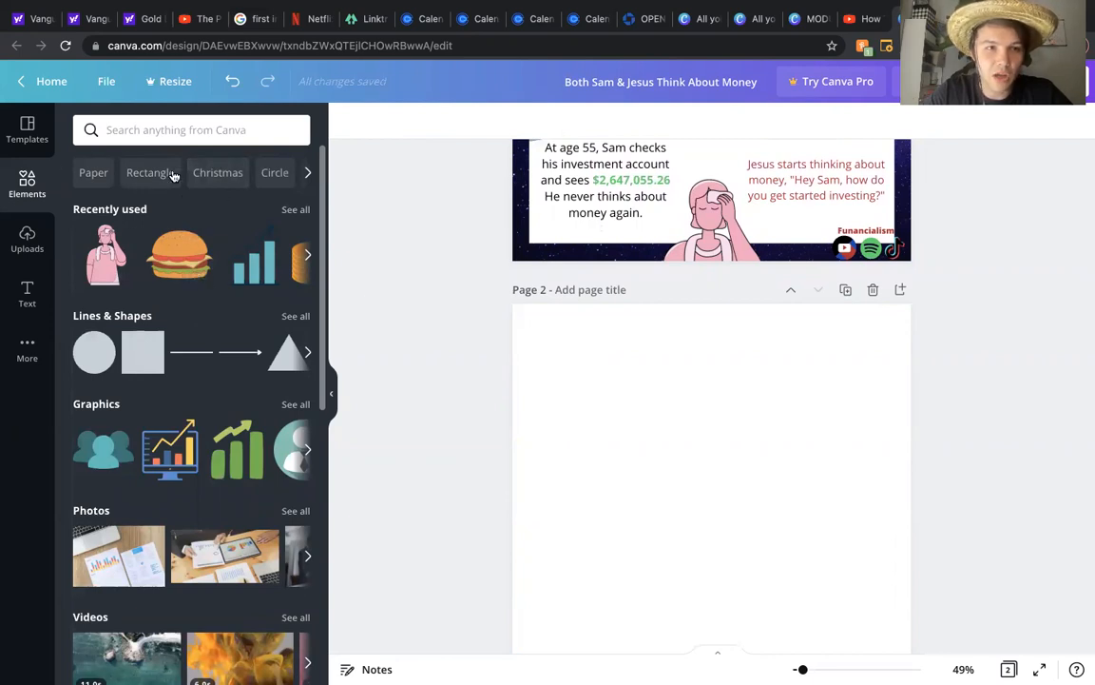
click(147, 130)
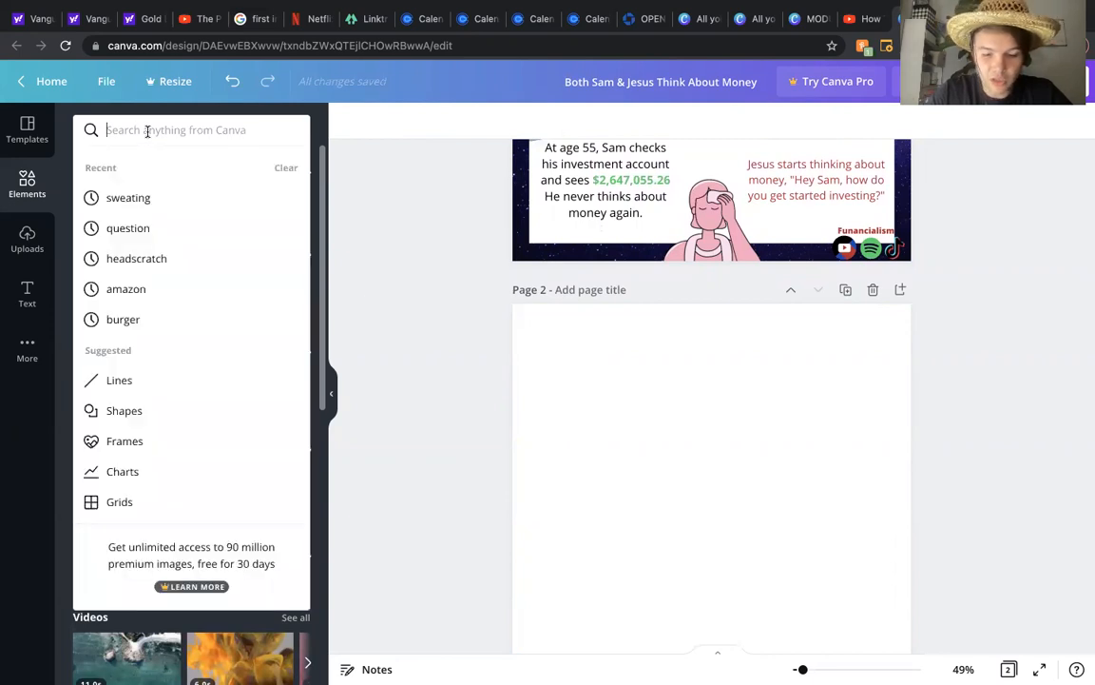
text(backround)
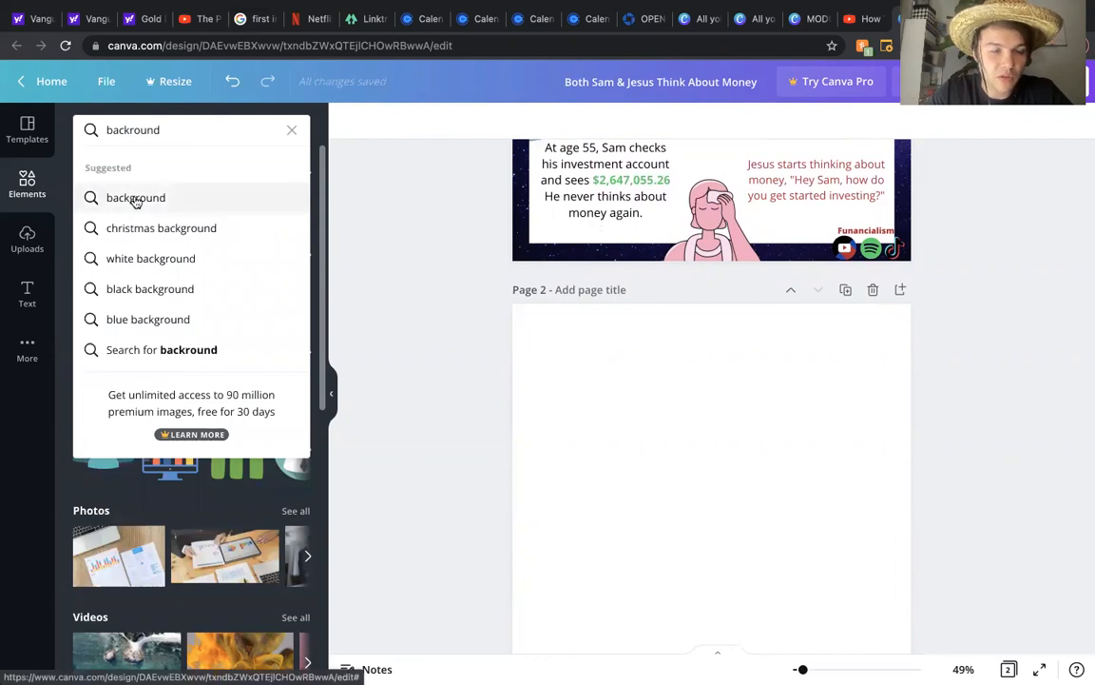
click(136, 197)
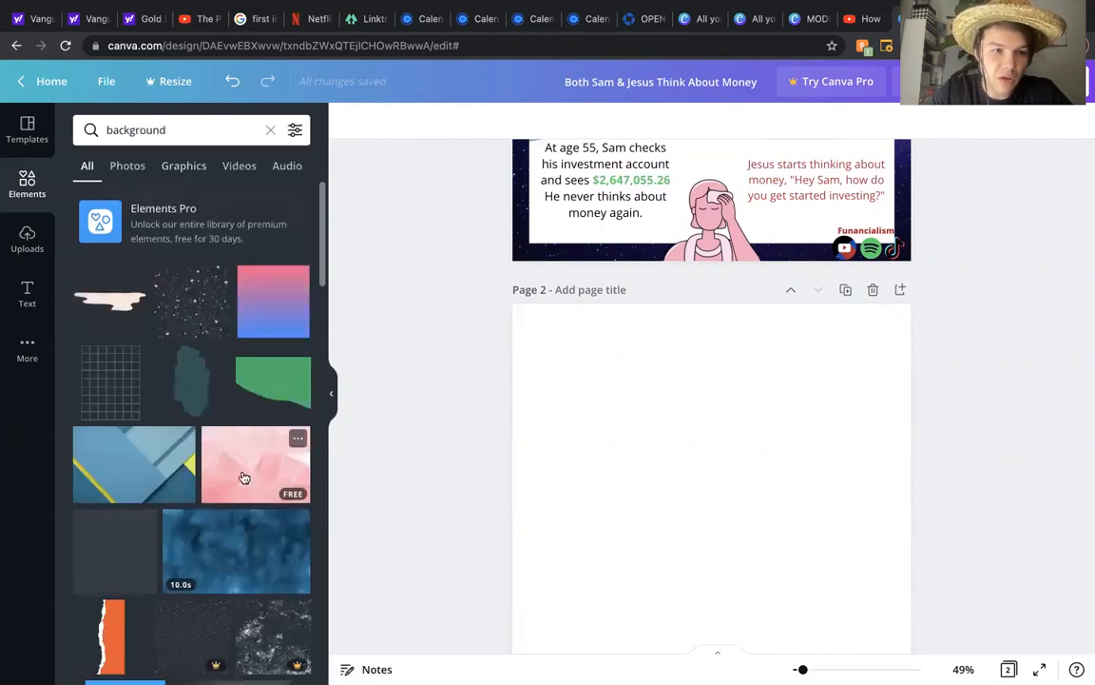
scroll(197, 316, down, 5)
scroll(198, 316, up, 5)
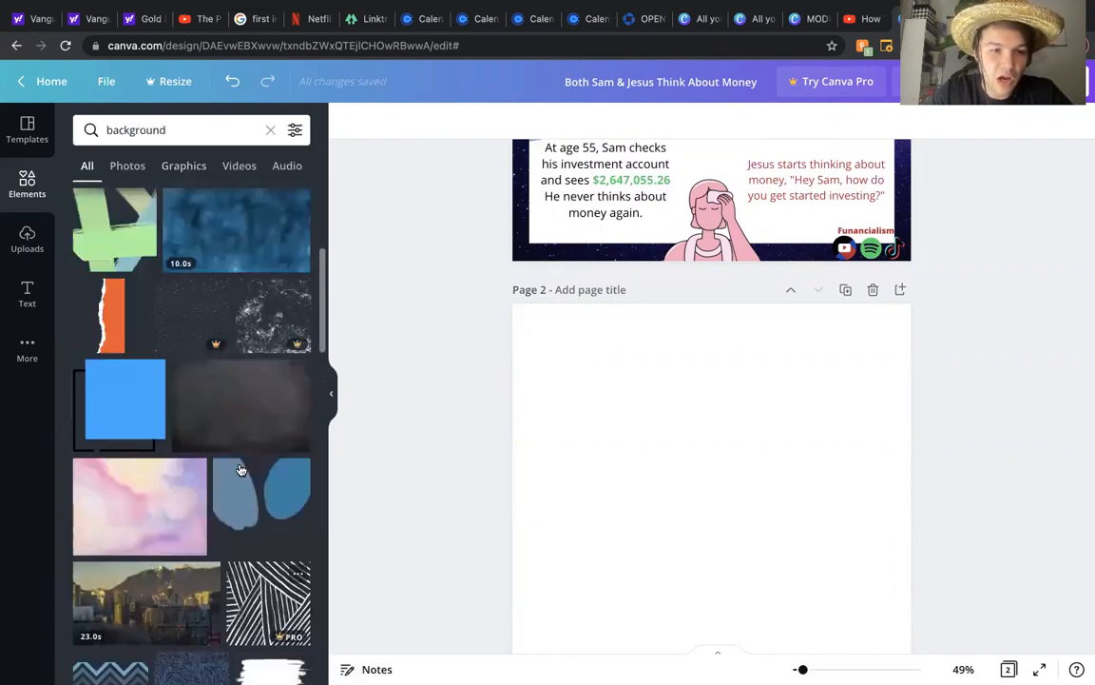
Step: Search the elements for space and browse the results for a starry background
click(171, 129)
double_click(171, 129)
text(space)
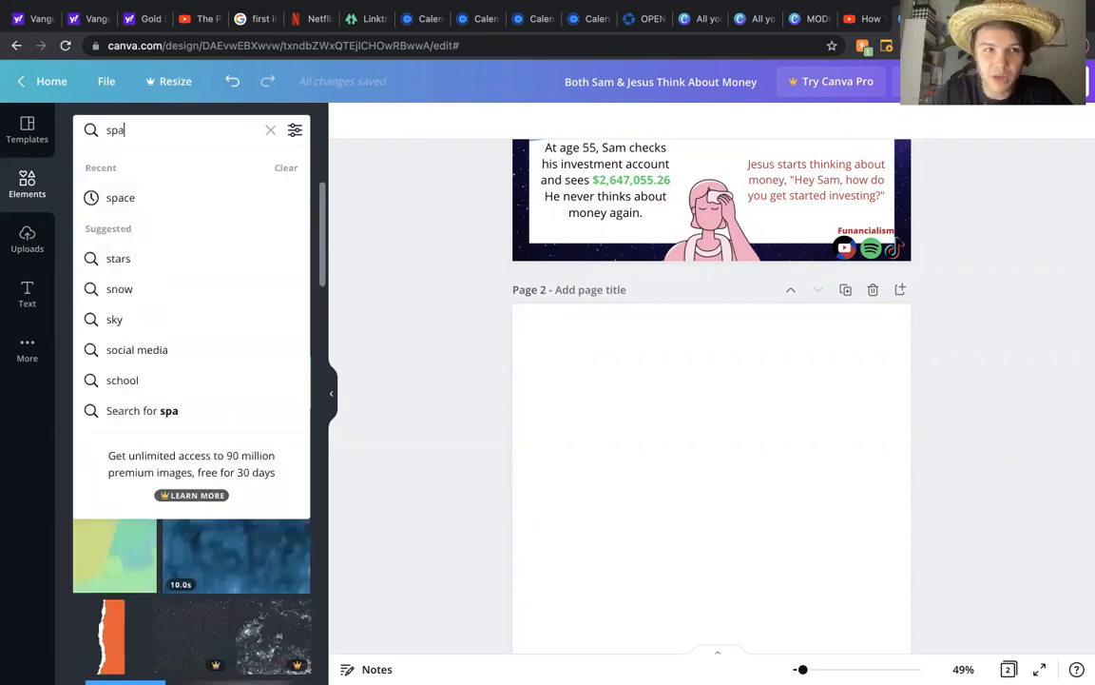
key(Return)
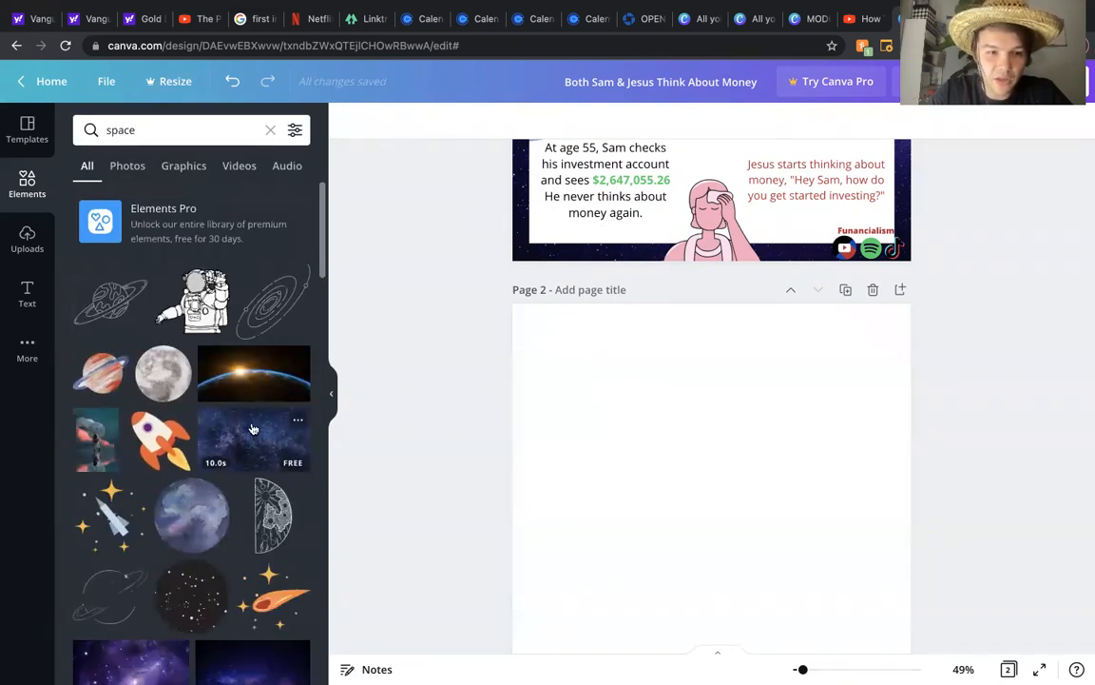
scroll(256, 425, down, 3)
scroll(255, 426, down, 10)
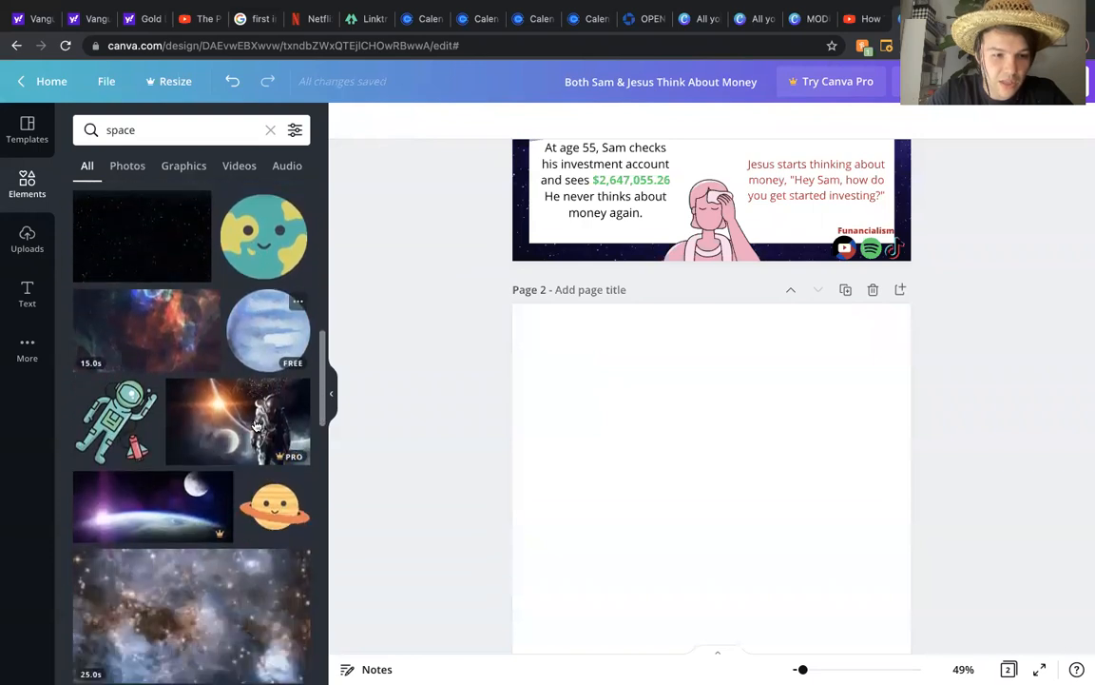
scroll(256, 426, down, 10)
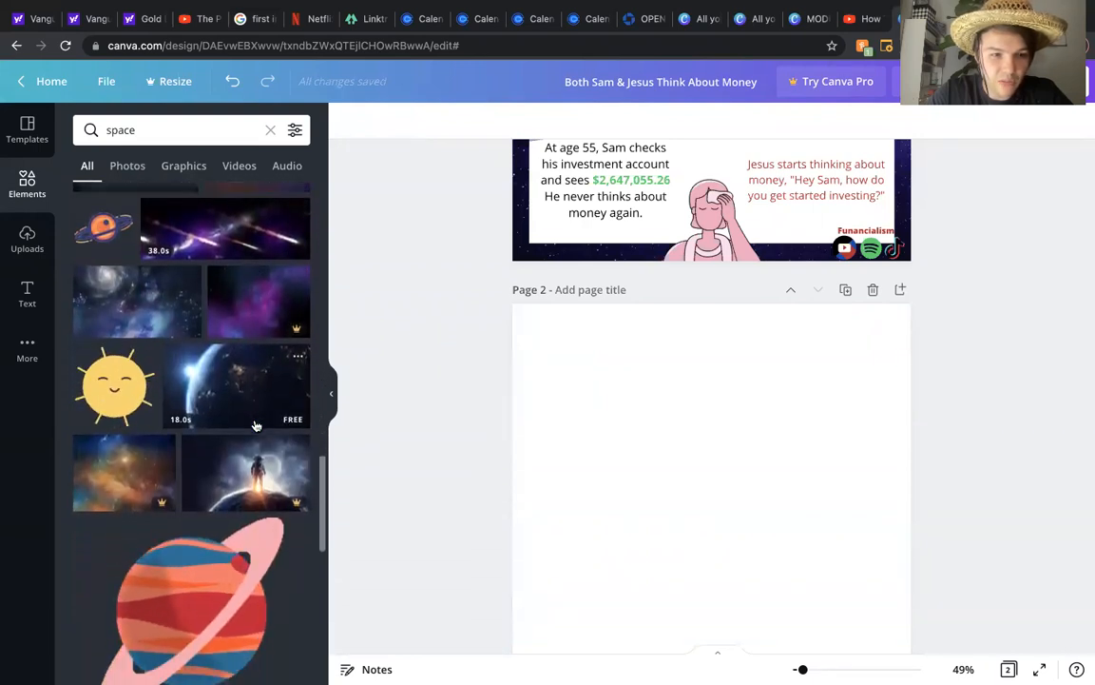
scroll(256, 426, up, 5)
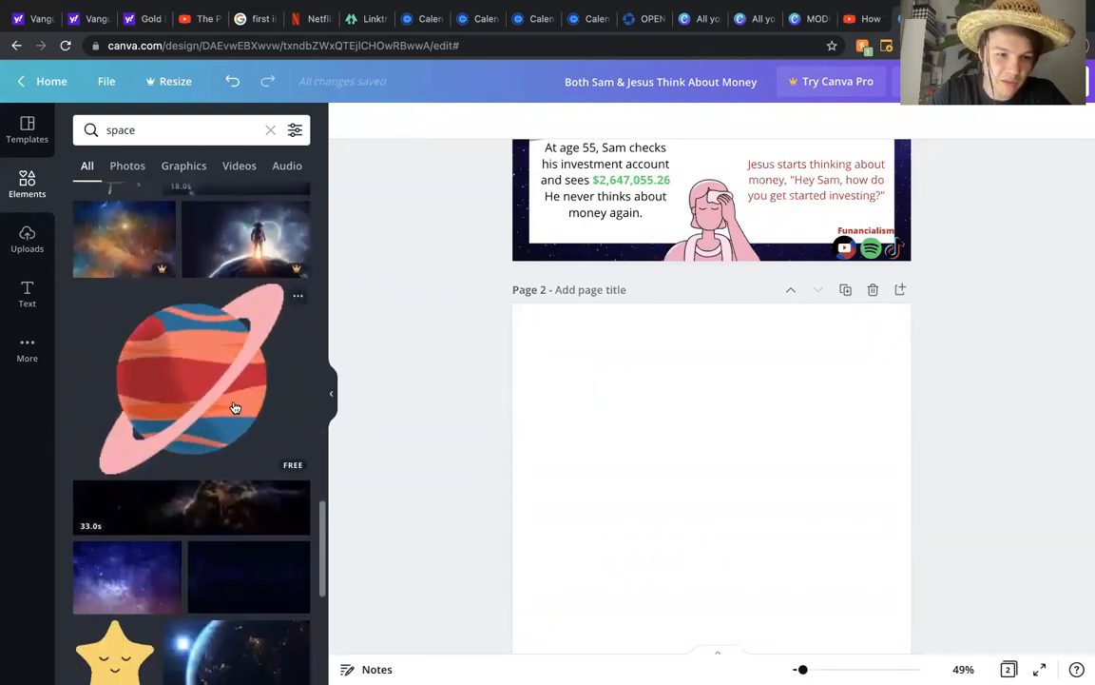
scroll(233, 407, down, 5)
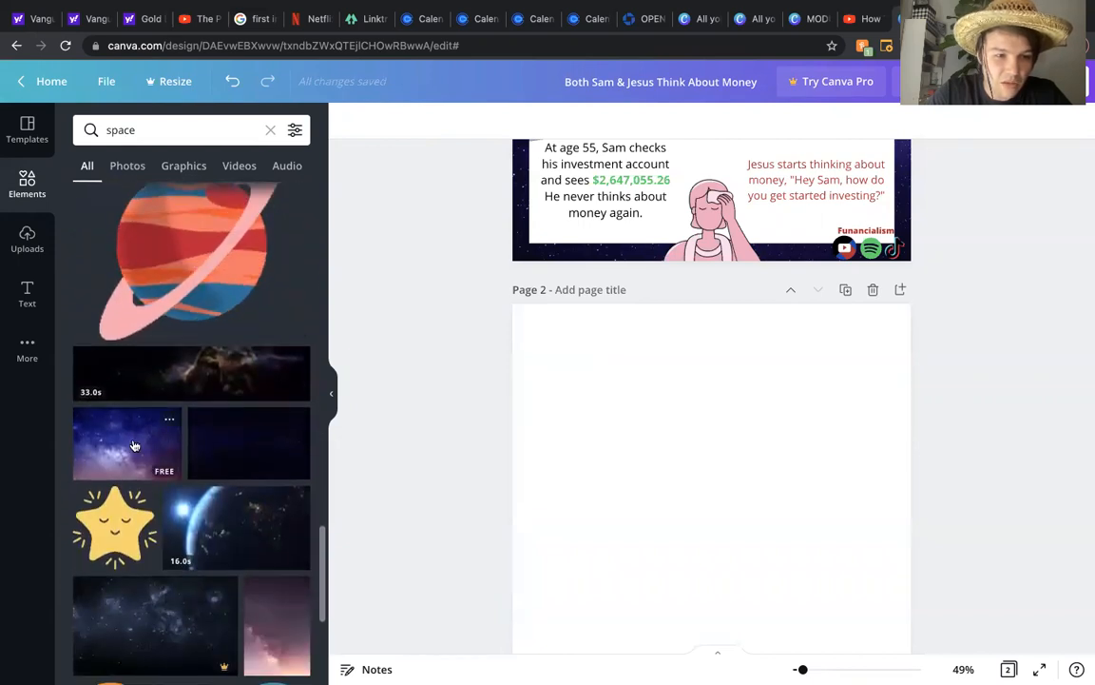
Step: Add the purple galaxy photo to page 2 and enlarge it to cover the whole page
click(134, 445)
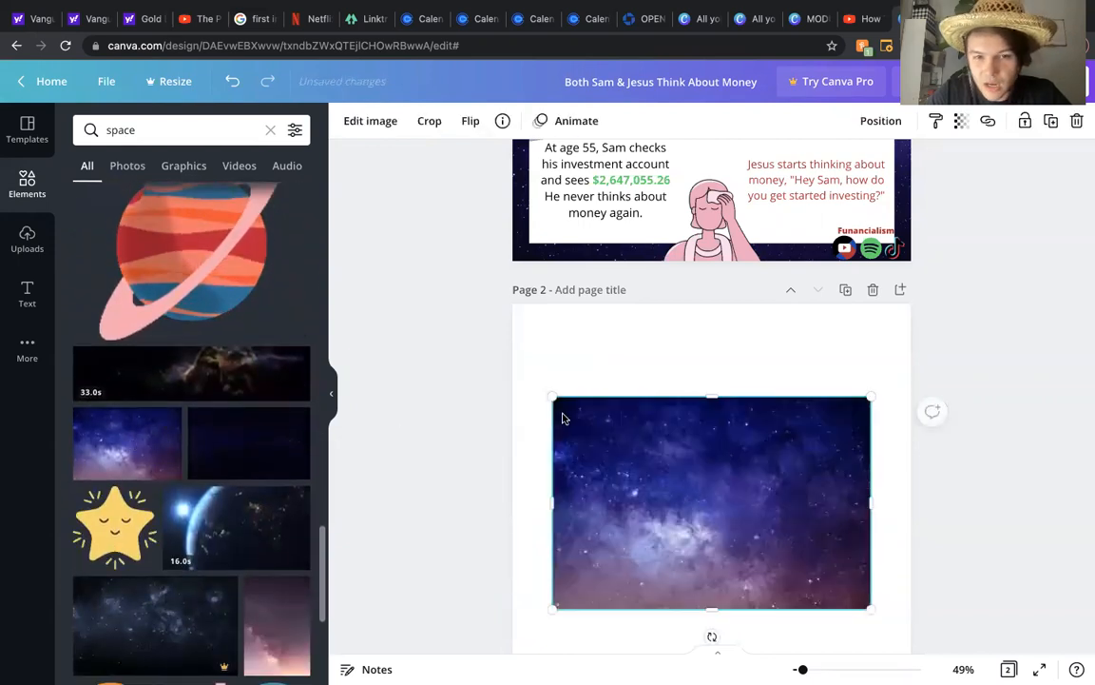
drag(554, 398, 419, 203)
scroll(966, 476, down, 3)
drag(870, 487, 1002, 619)
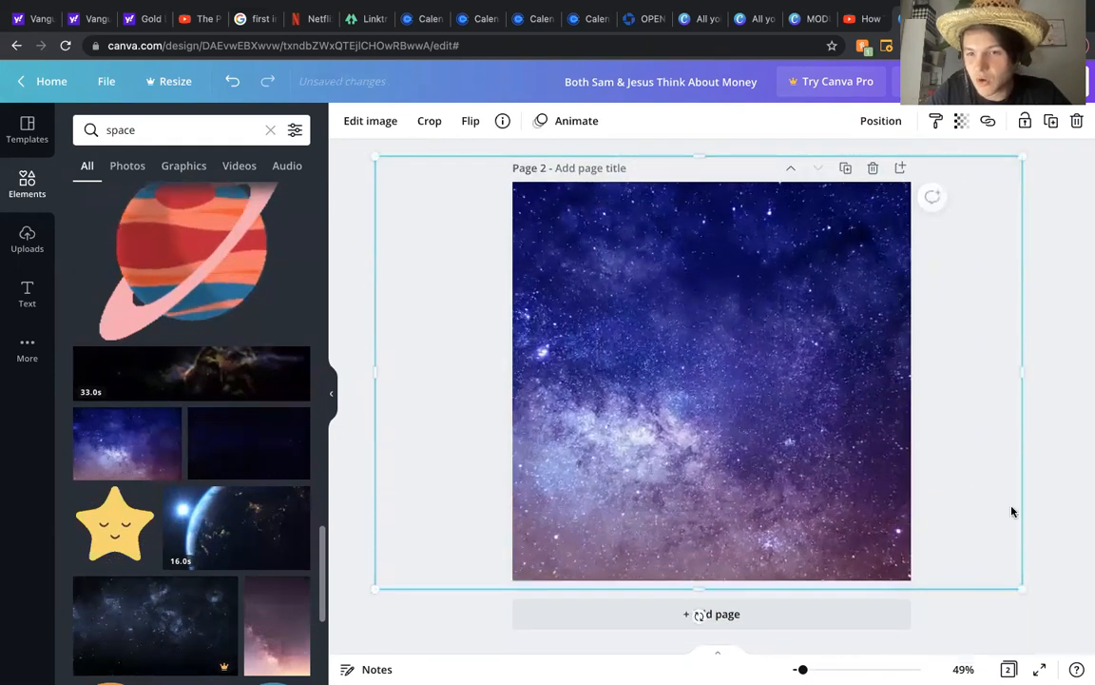
click(1042, 415)
Step: Search the elements for rectangle and add the plain rectangle shape to page 2
scroll(1042, 416, up, 2)
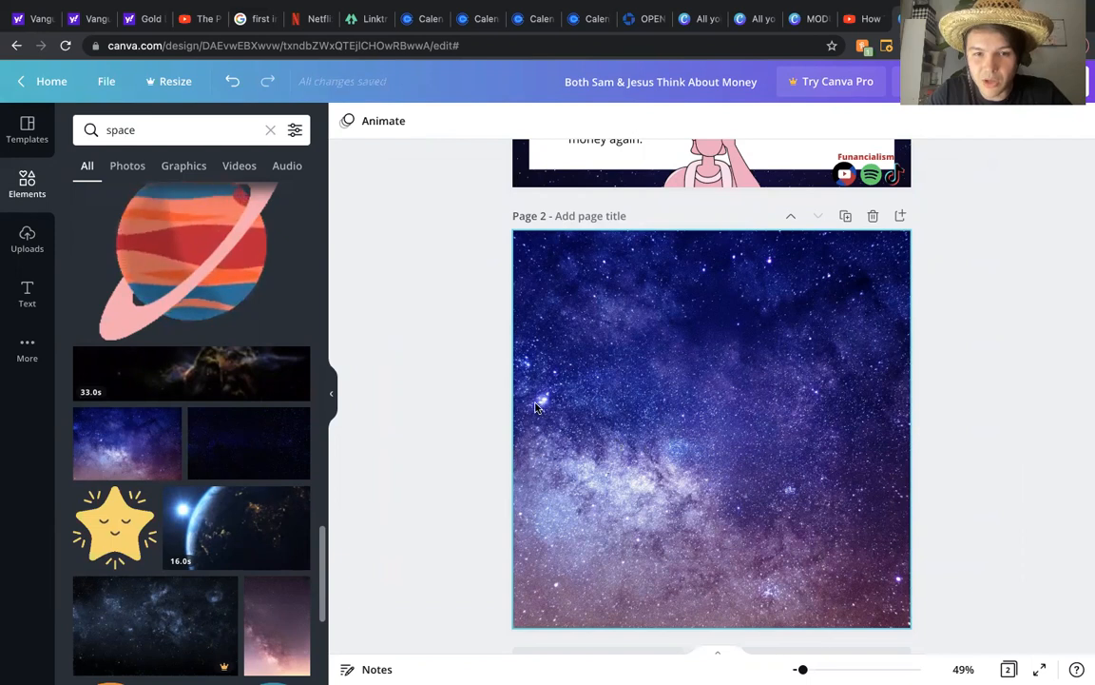
scroll(408, 321, up, 2)
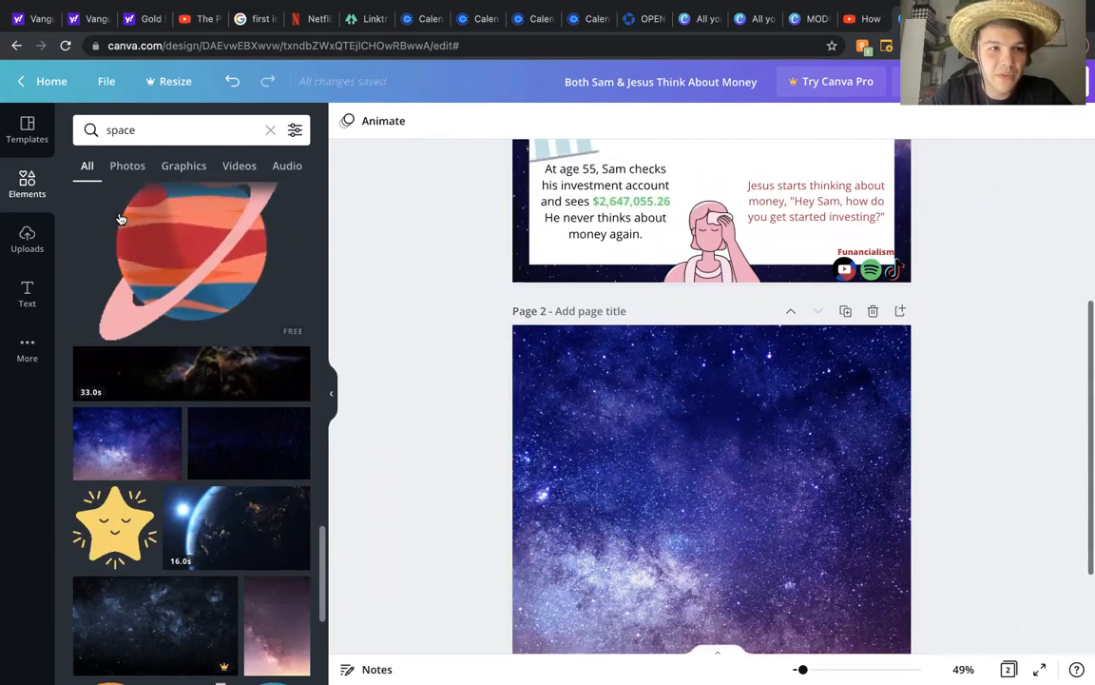
click(28, 182)
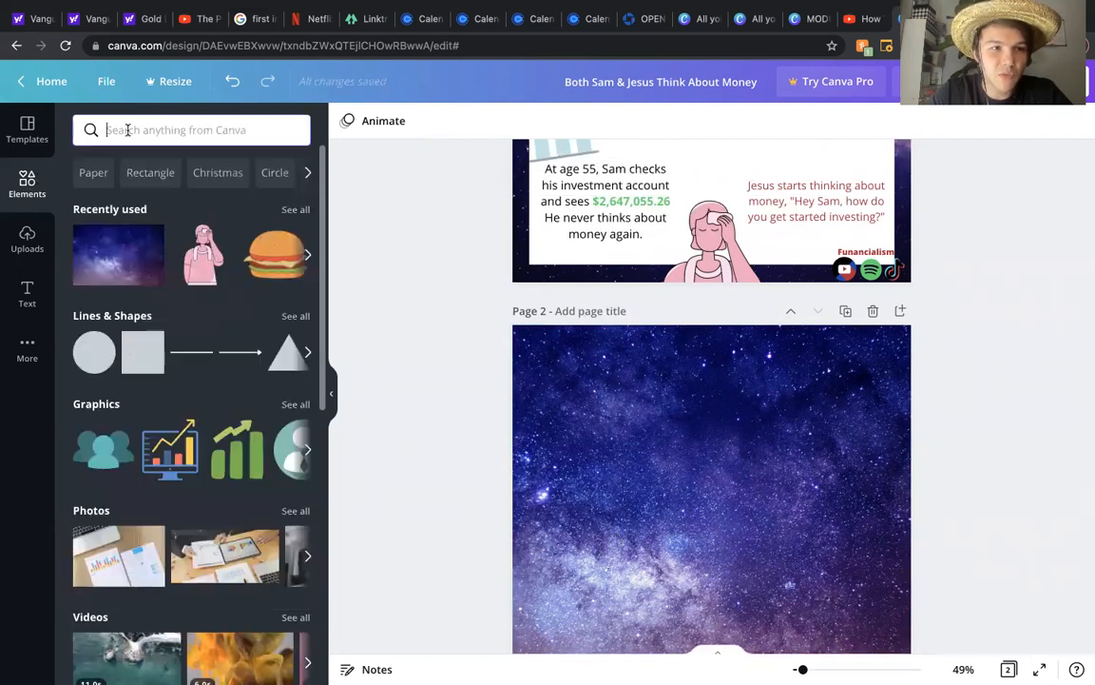
click(127, 129)
text(rectangle)
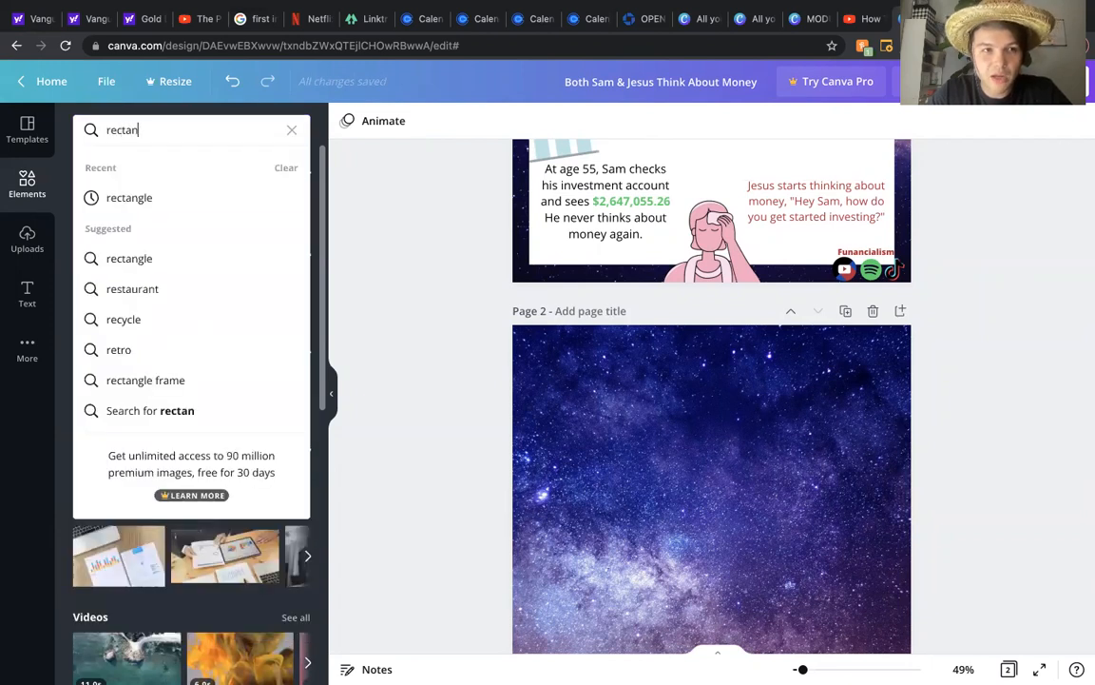
key(Return)
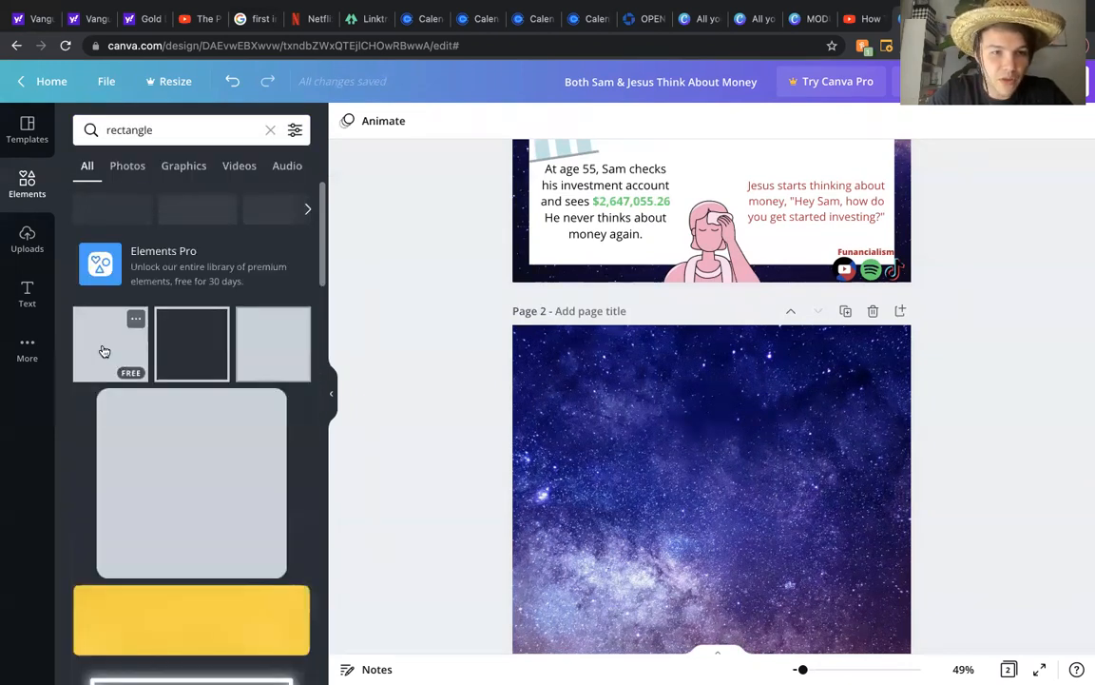
click(105, 351)
scroll(980, 391, down, 1)
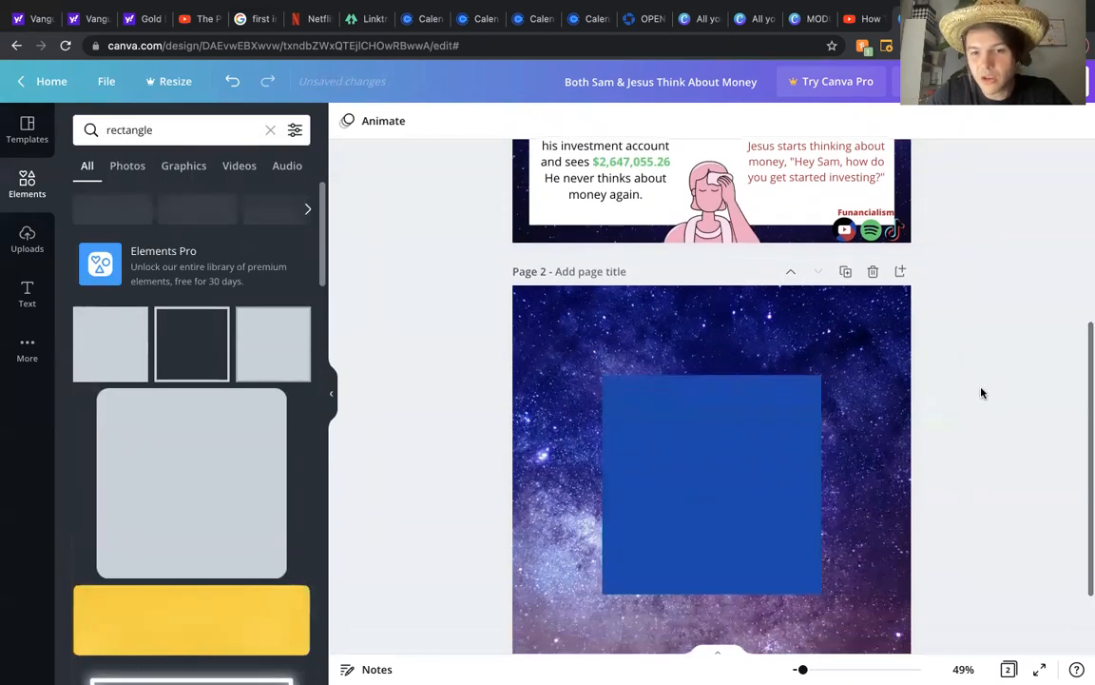
Step: Reshape the rectangle into a wide header bar spanning the top of page 2
drag(703, 602, 709, 435)
drag(735, 361, 732, 338)
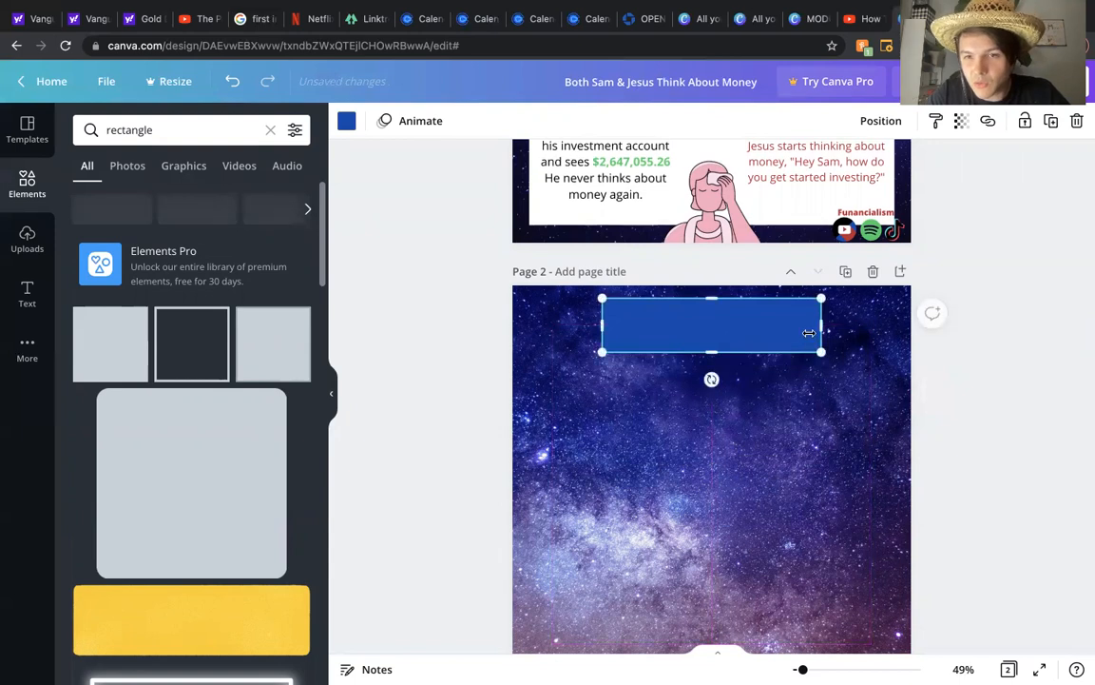
drag(823, 329, 871, 329)
drag(609, 325, 550, 325)
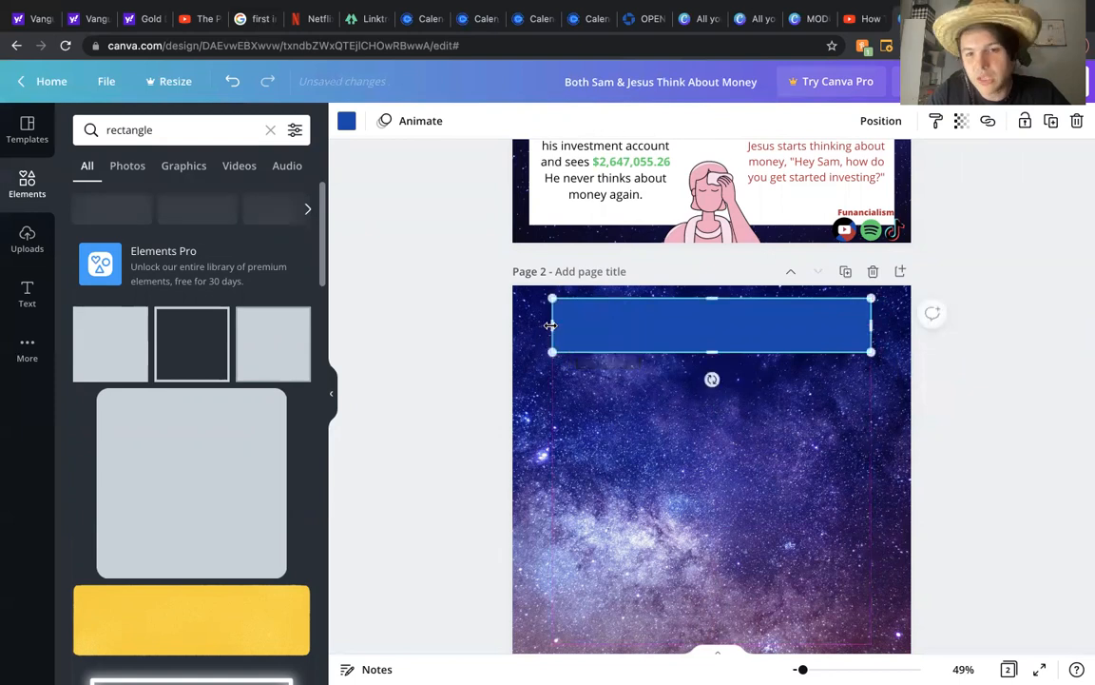
click(988, 321)
Step: Duplicate the header bar and place the copy just below the original
scroll(988, 322, up, 5)
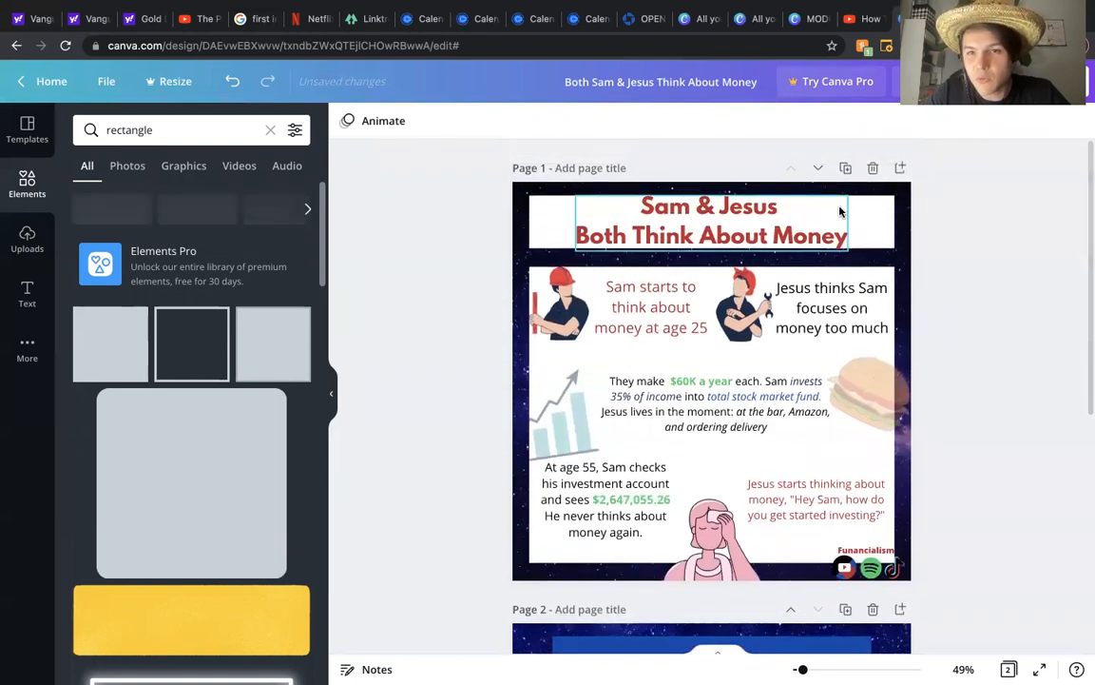
scroll(934, 371, down, 2)
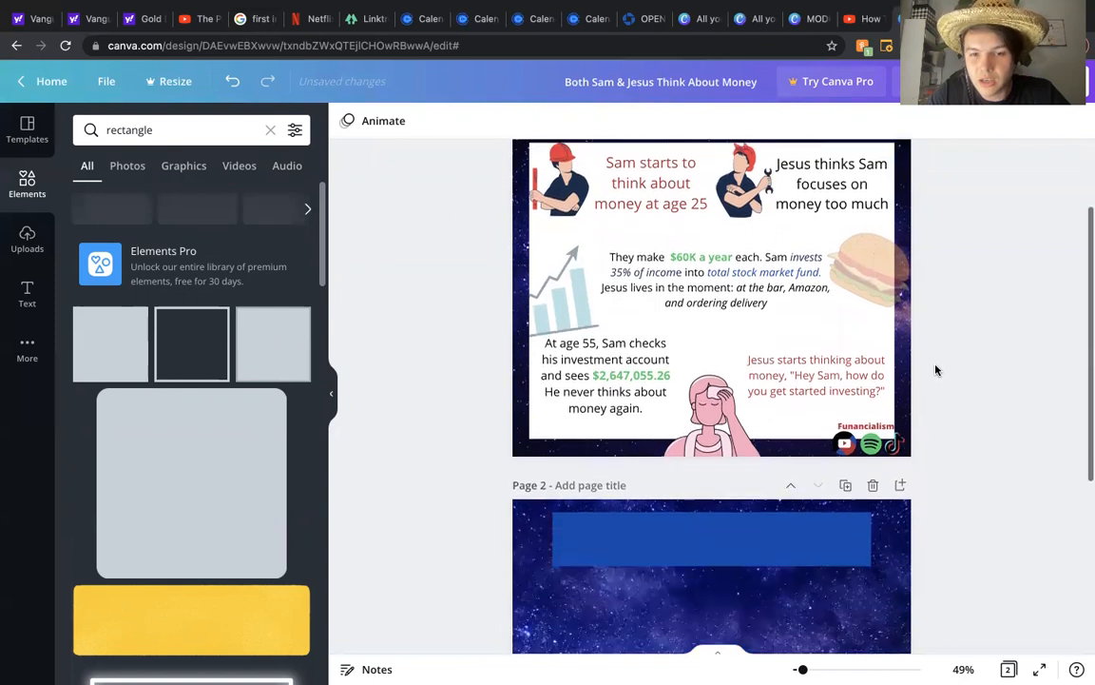
scroll(935, 369, down, 3)
click(716, 399)
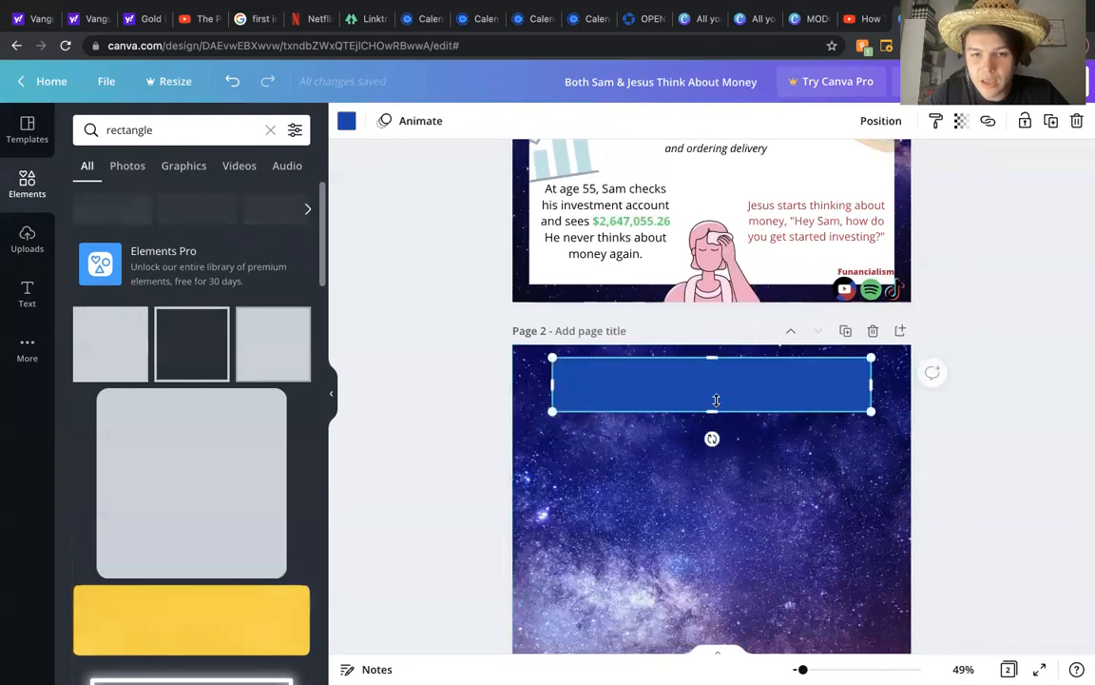
drag(716, 399, 710, 460)
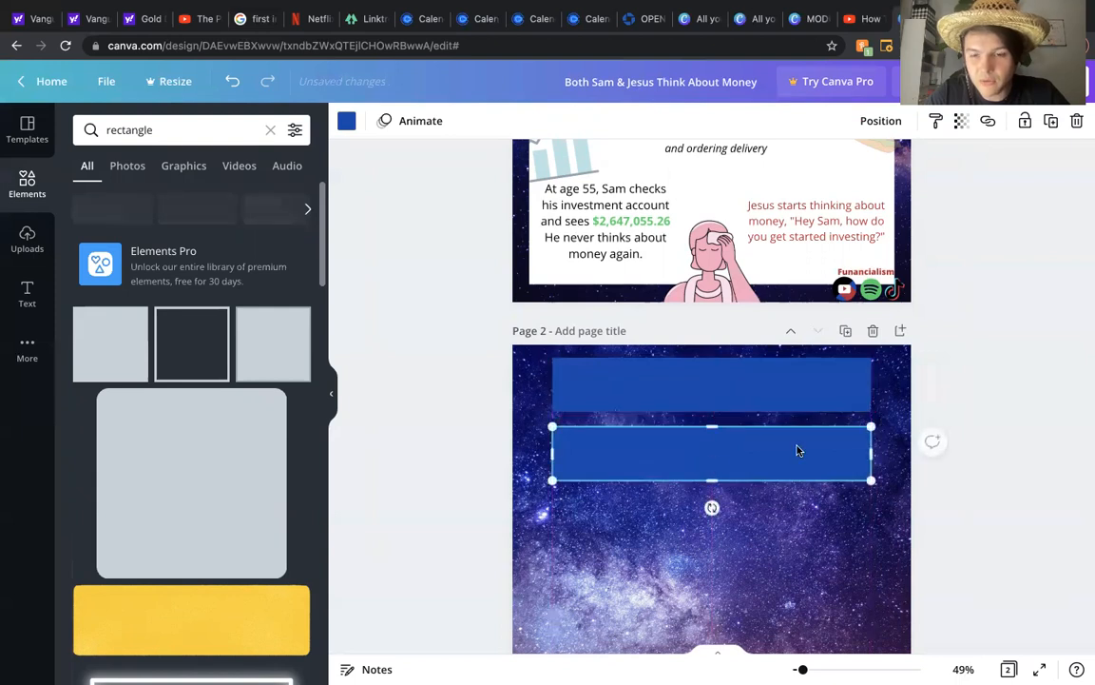
Step: Stretch the copy's lower edge down to form a large content panel filling most of the page
scroll(875, 461, down, 3)
drag(712, 325, 716, 570)
click(972, 374)
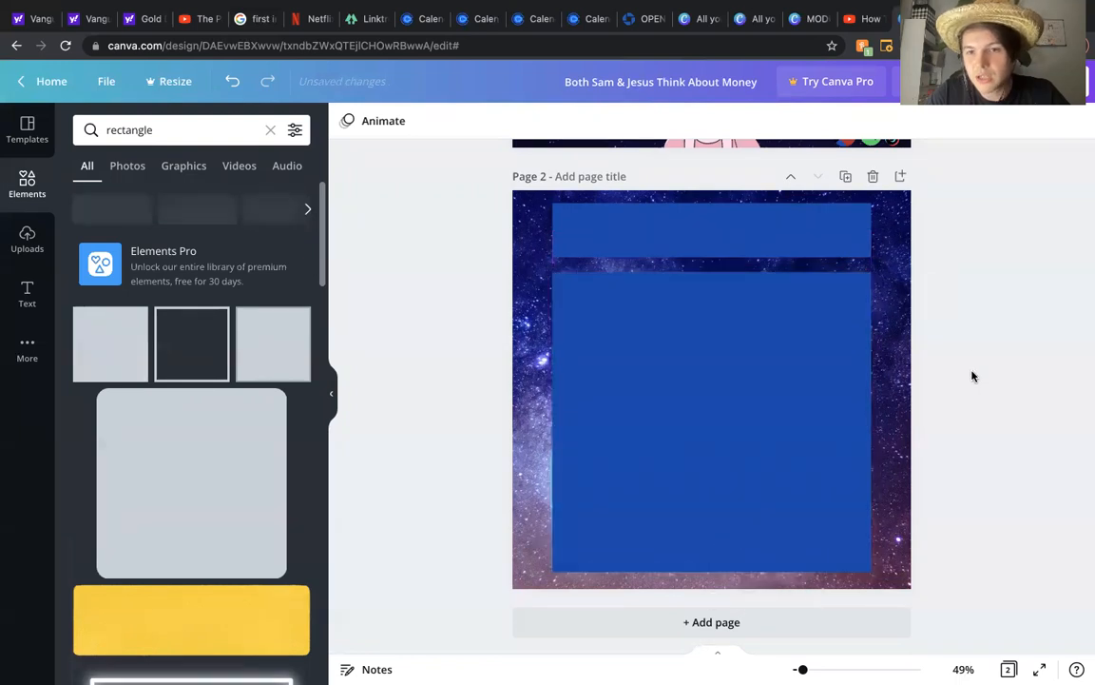
Step: Examine the Funancialism logo and social icons in page 1's lower corner
scroll(971, 358, up, 1)
scroll(971, 357, up, 3)
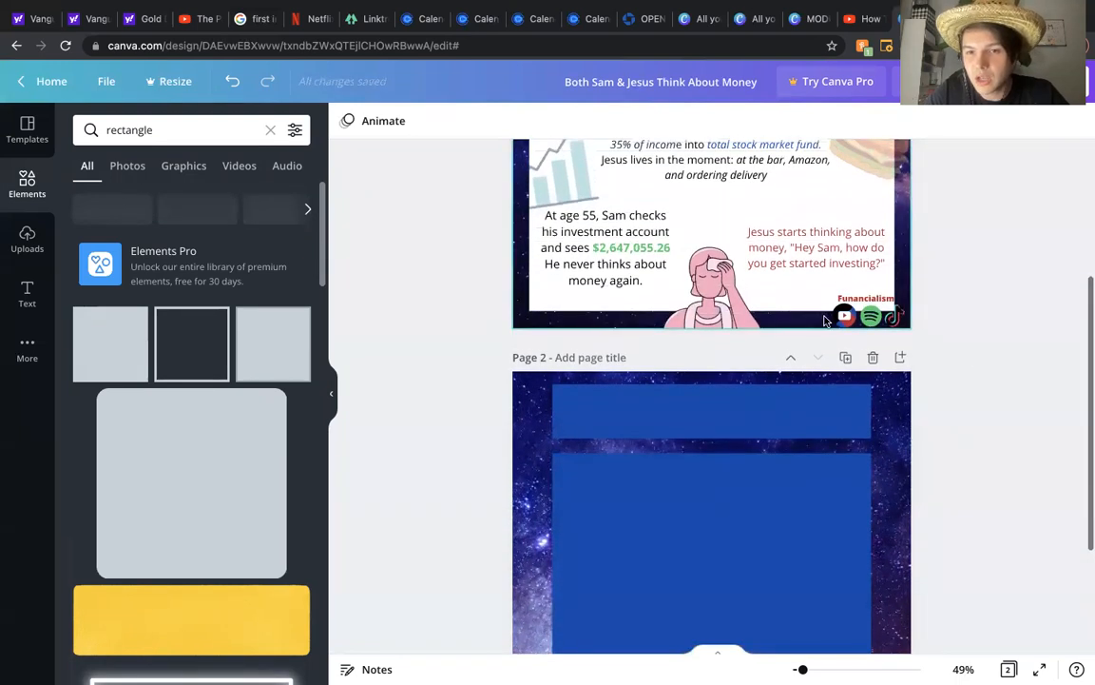
drag(904, 326, 833, 323)
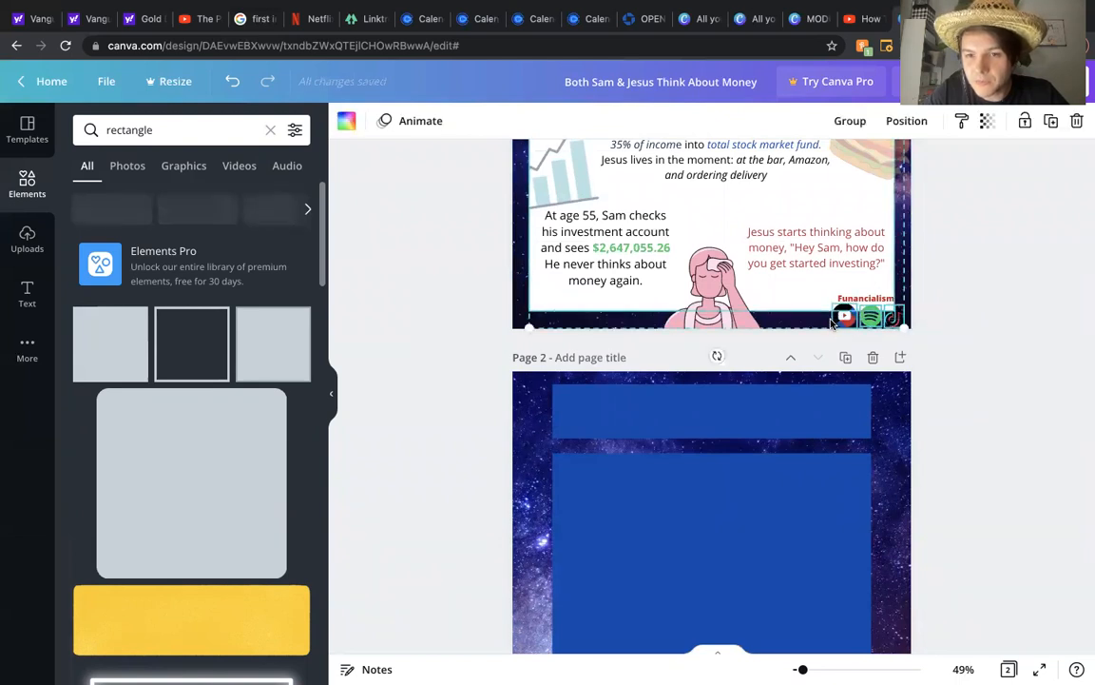
click(965, 307)
click(846, 302)
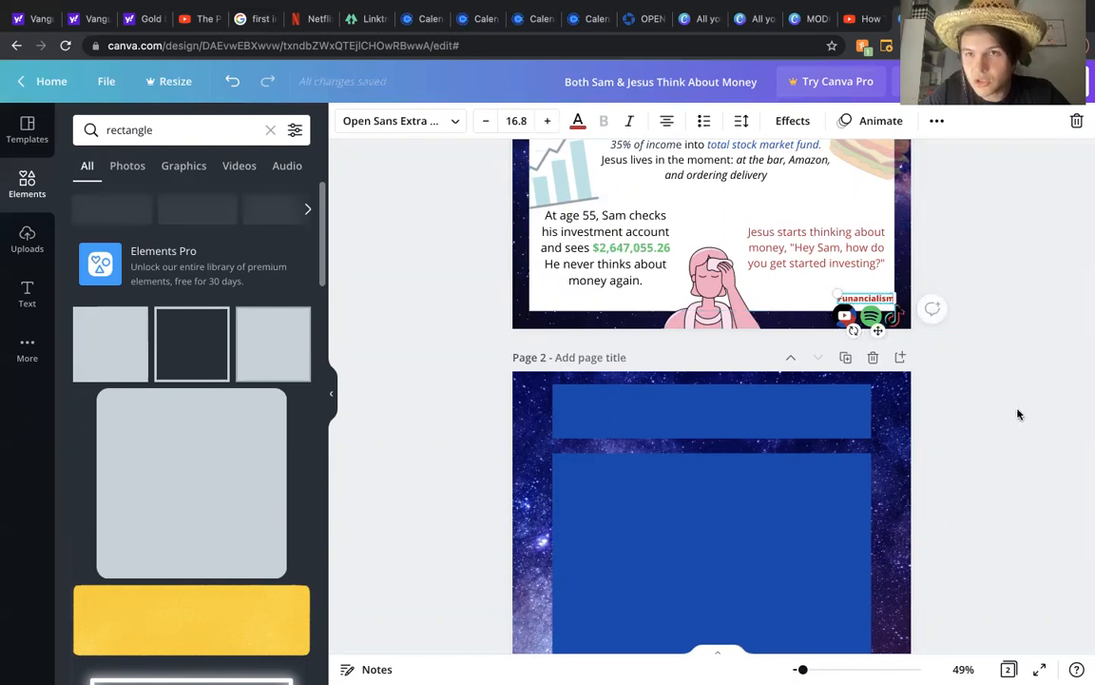
Step: Copy the Funancialism logo and social icons from the MODULE 0 INTRO design and paste them into page 2's lower-right corner
click(808, 23)
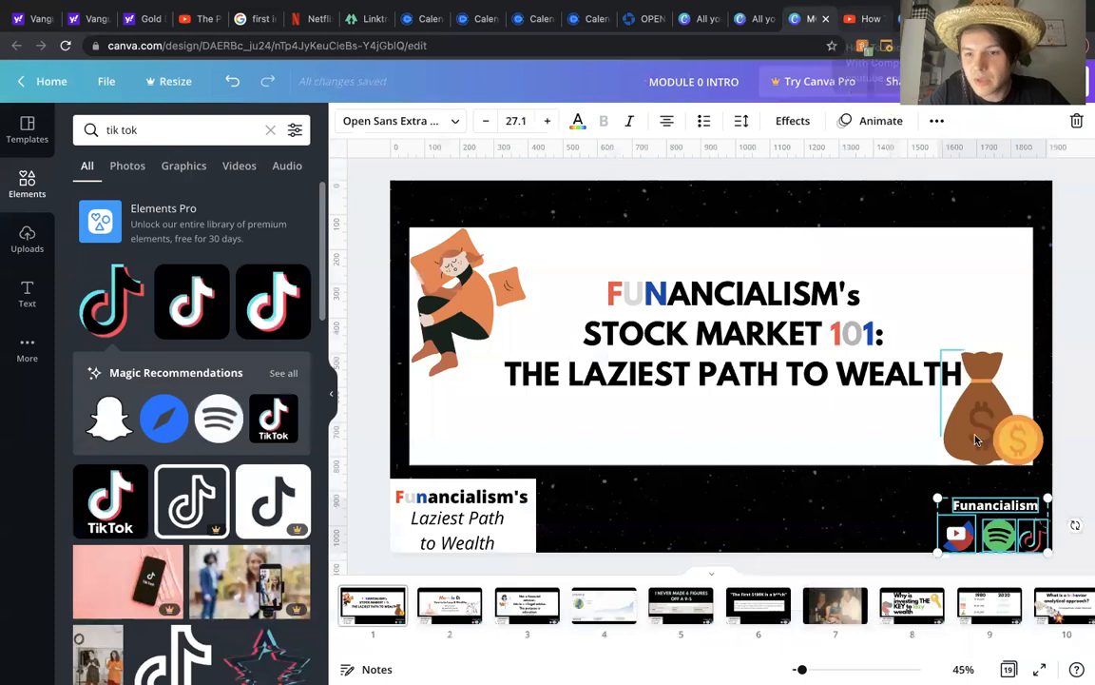
click(903, 537)
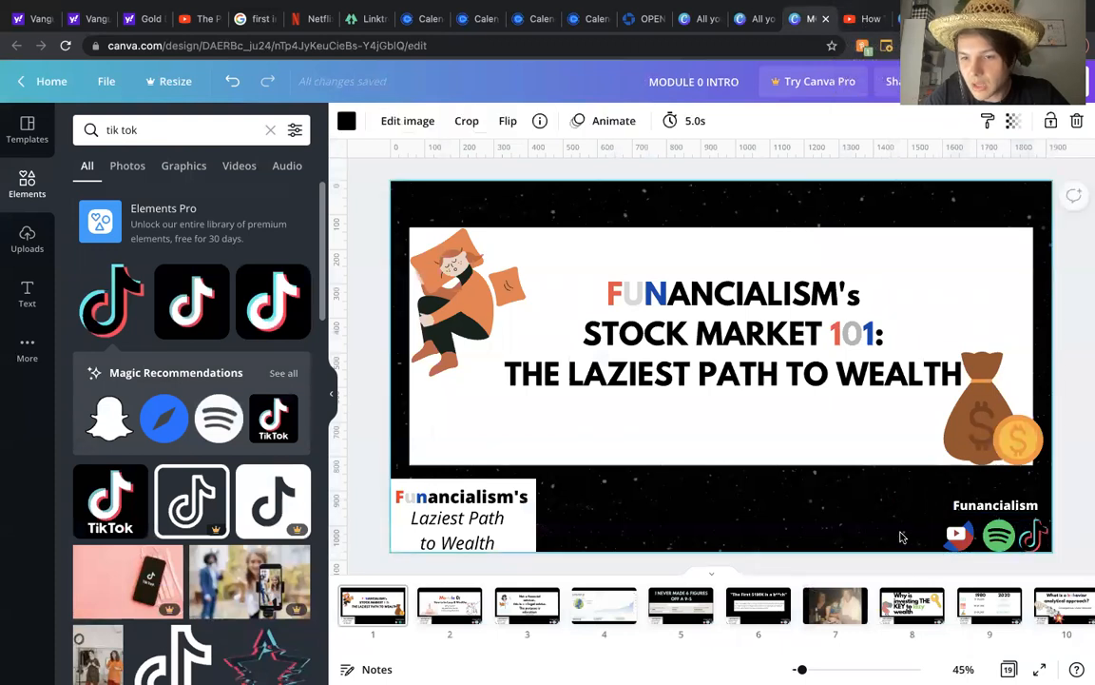
click(1044, 503)
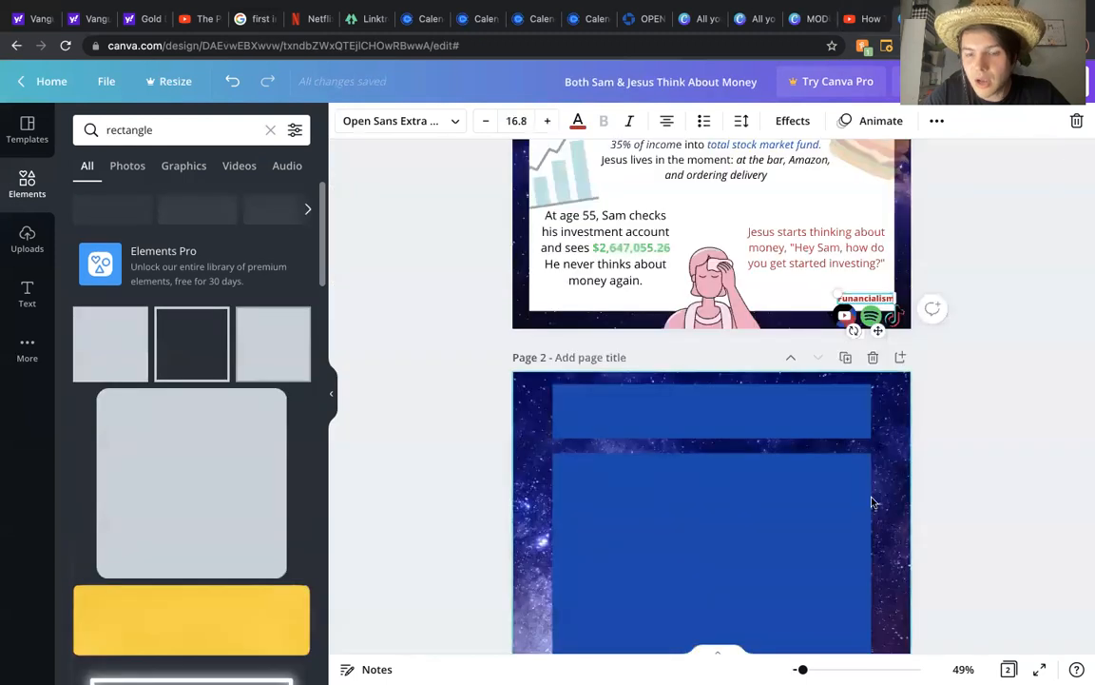
scroll(872, 501, down, 3)
key(ctrl+v)
drag(606, 219, 857, 531)
drag(791, 520, 883, 561)
click(954, 490)
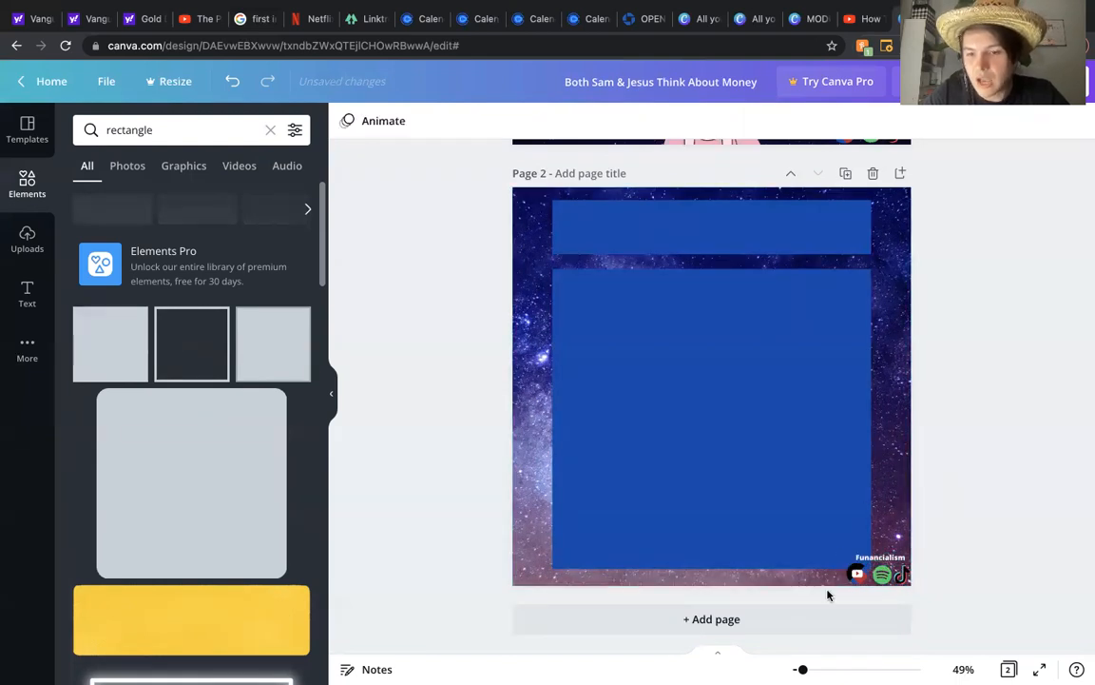
Step: Nudge the pasted logo group slightly left in page 2's corner
scroll(979, 514, up, 2)
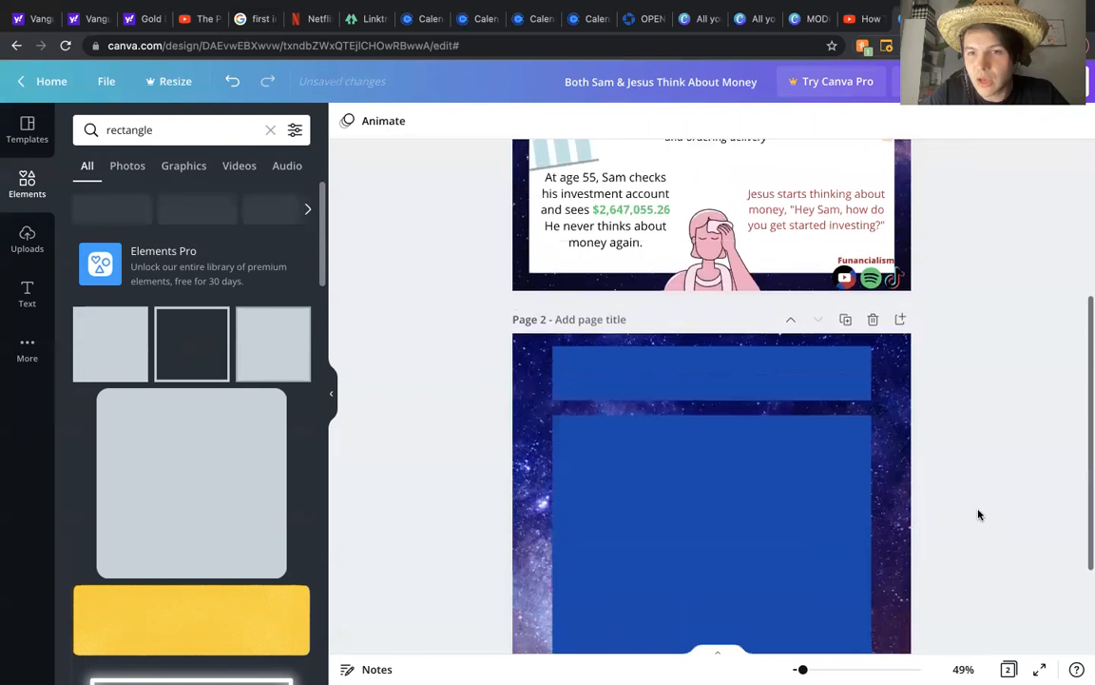
scroll(978, 514, down, 2)
drag(893, 552, 881, 553)
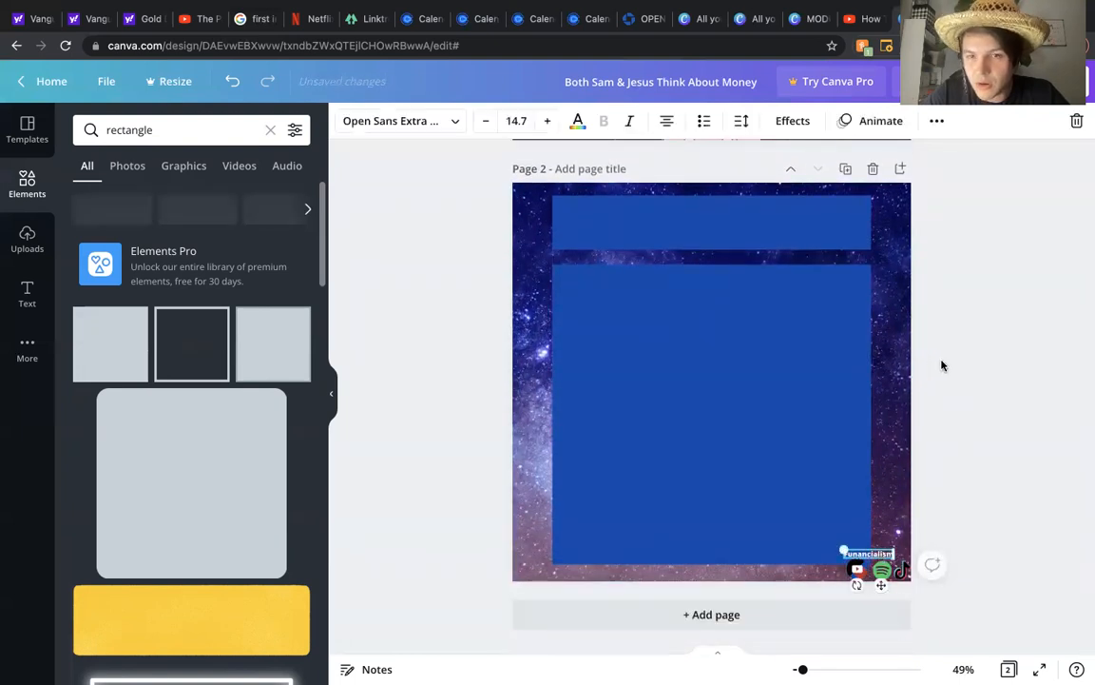
Step: Widen the content panel on both sides so it nearly reaches the page edges
scroll(942, 365, up, 2)
scroll(942, 365, down, 2)
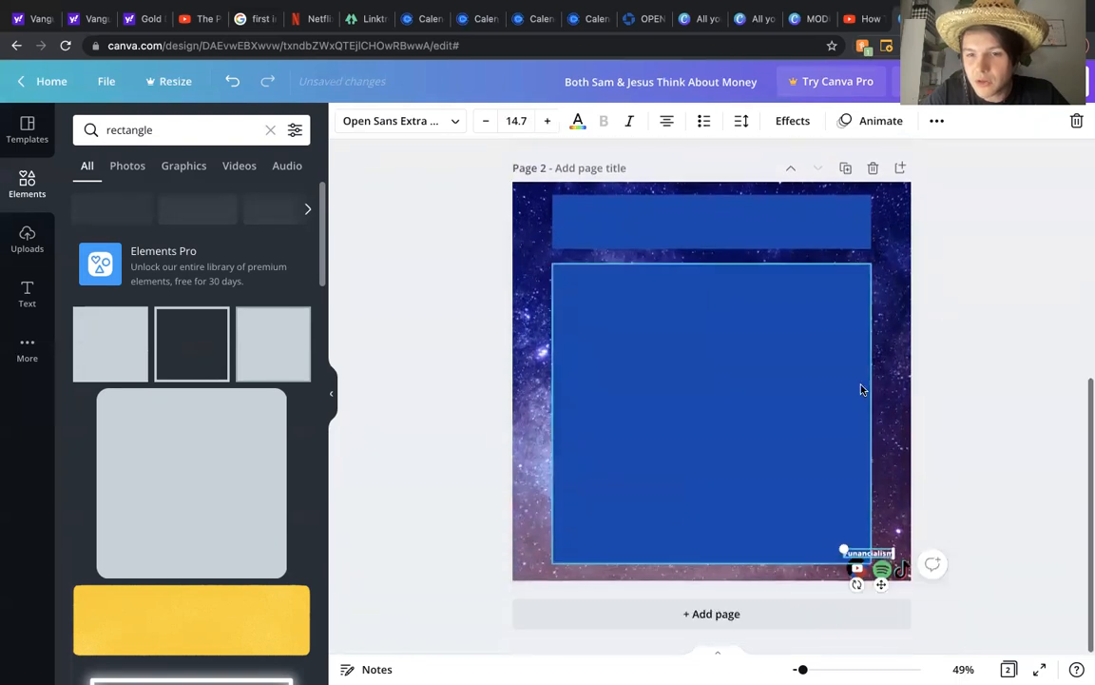
click(872, 414)
drag(873, 414, 898, 416)
drag(556, 412, 530, 412)
click(943, 350)
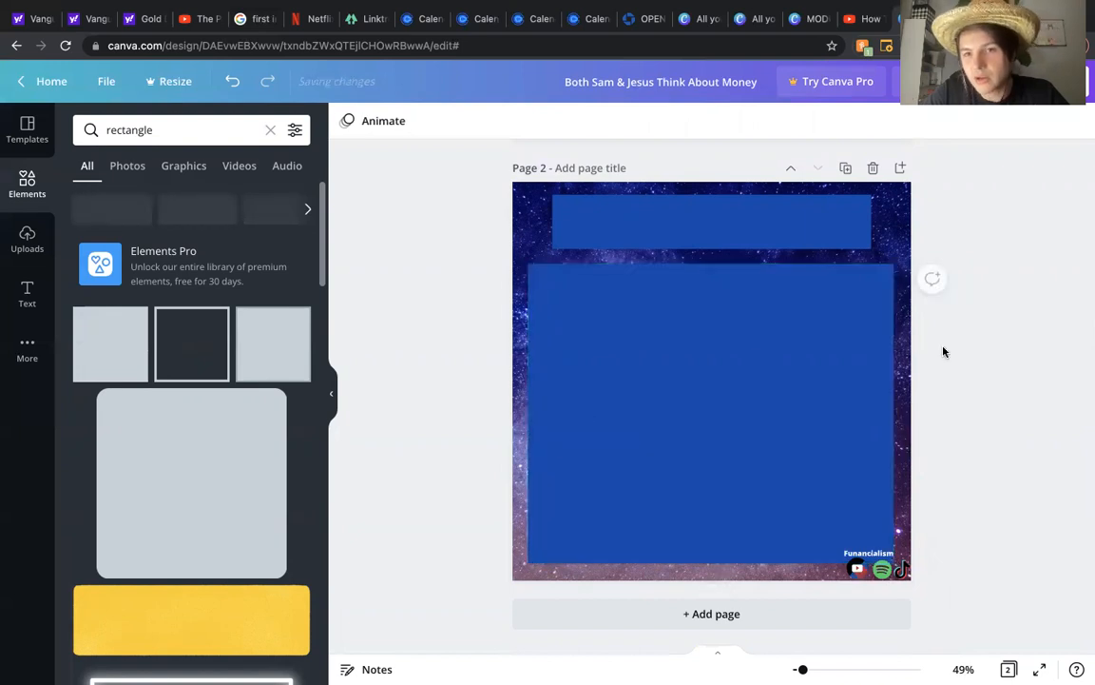
Step: Trim the header bar's right edge slightly
scroll(943, 351, up, 4)
scroll(944, 350, up, 3)
scroll(943, 350, down, 3)
click(829, 428)
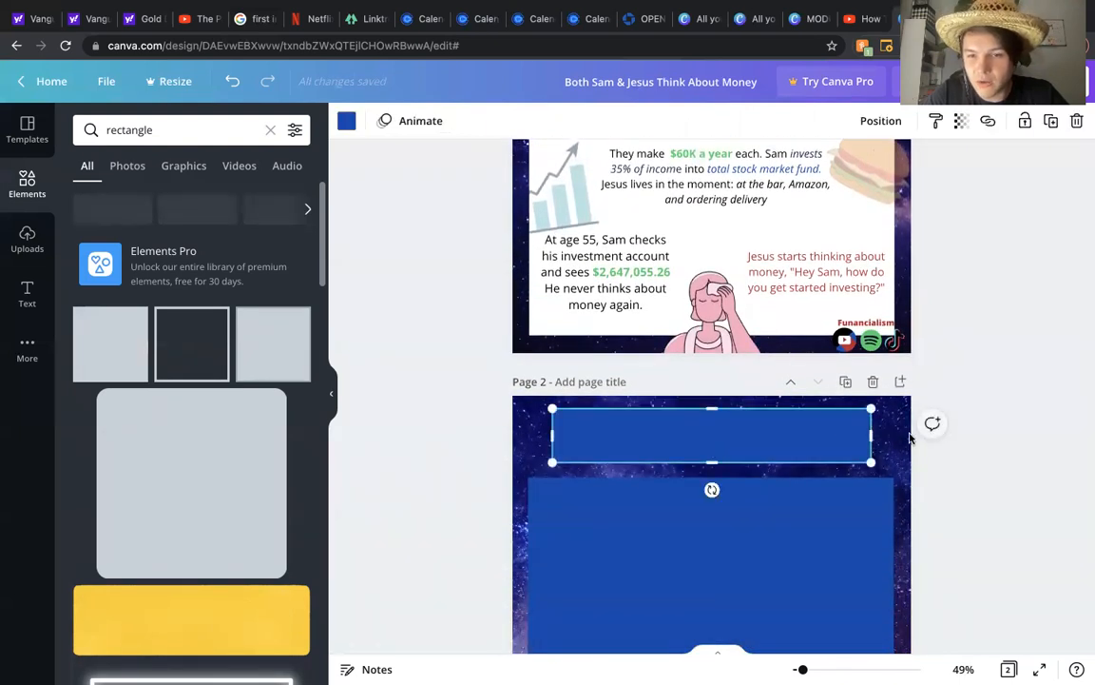
drag(871, 434, 868, 432)
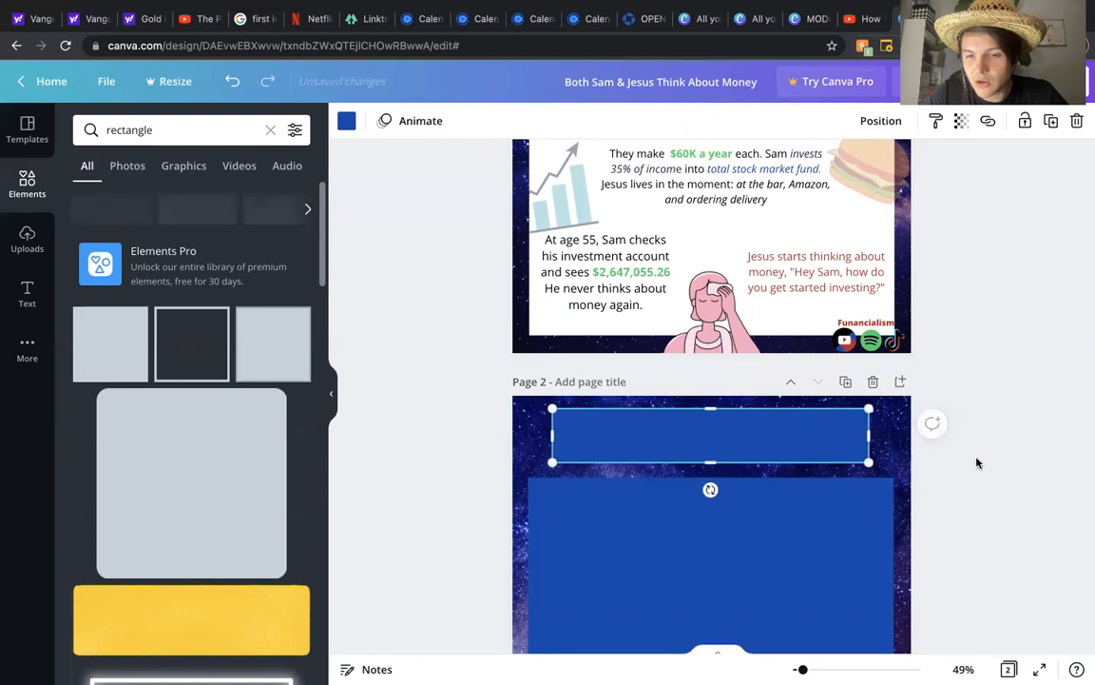
click(976, 463)
Step: Change the fill of the content panel and the header bar to white
scroll(974, 447, down, 5)
click(720, 420)
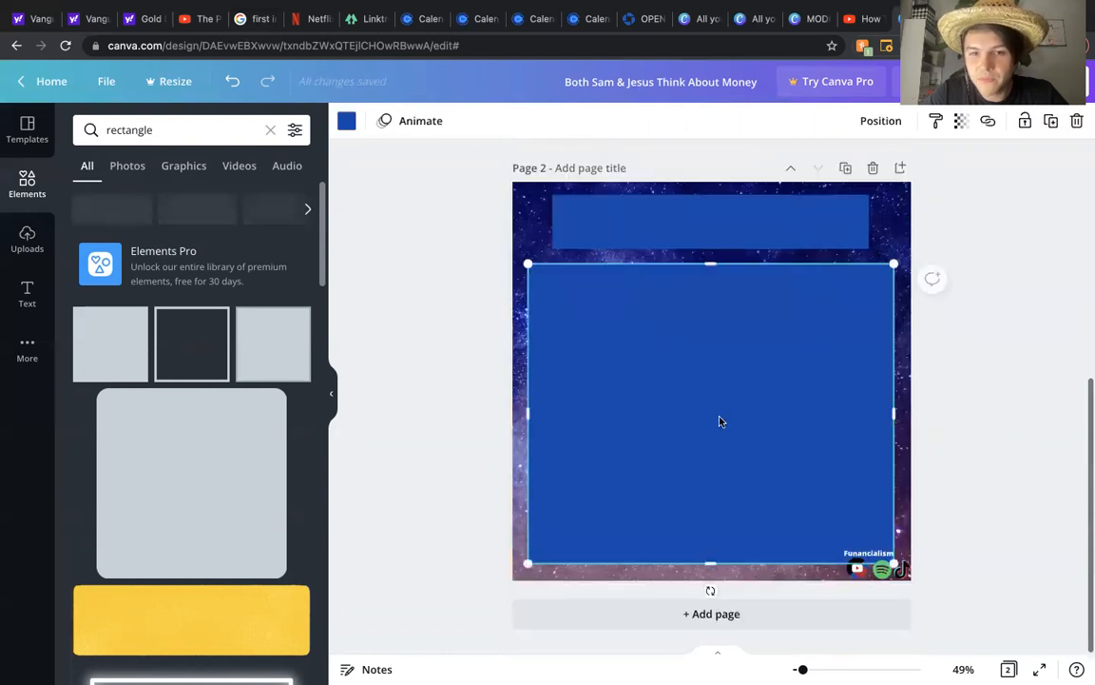
click(345, 122)
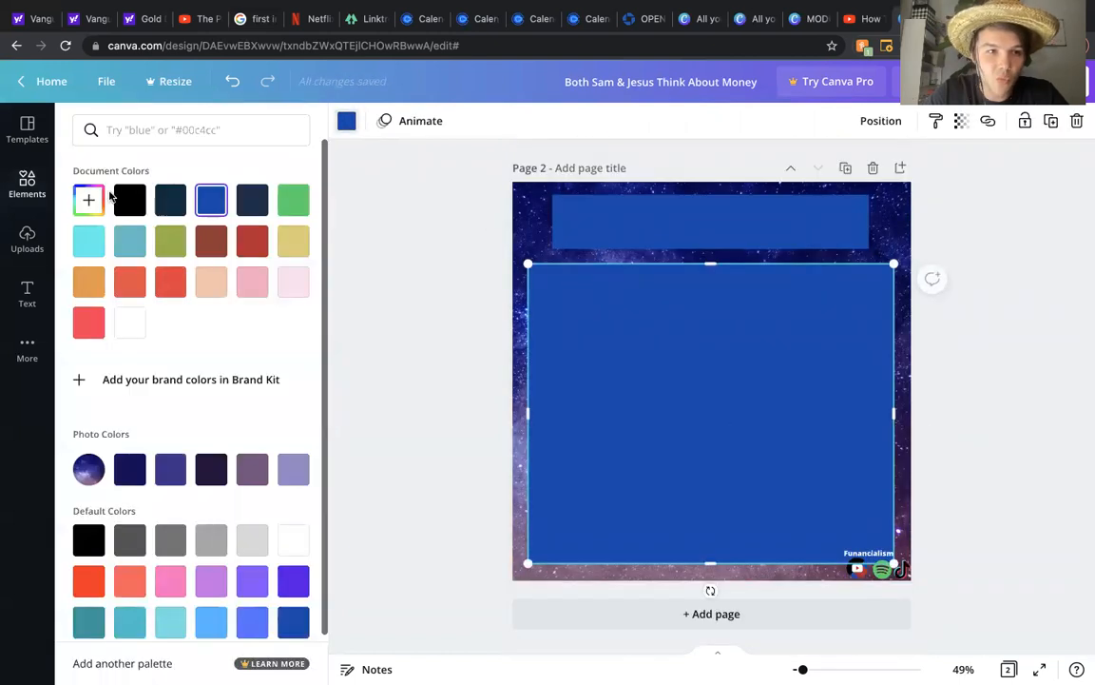
click(132, 322)
key(Escape)
click(692, 222)
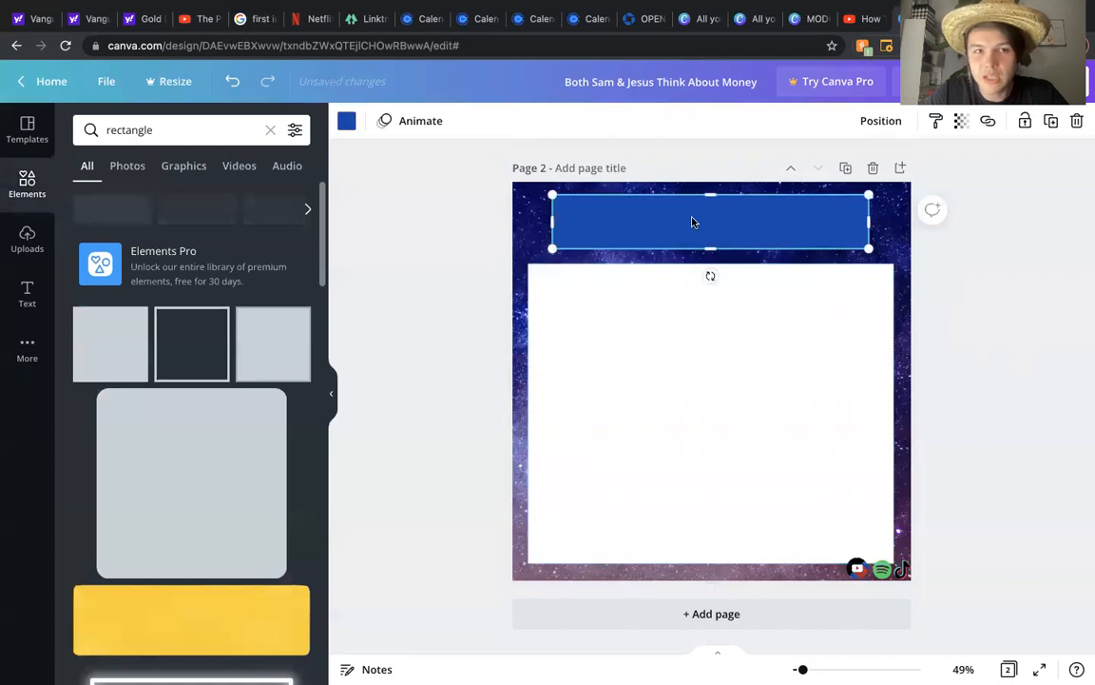
click(347, 122)
click(131, 322)
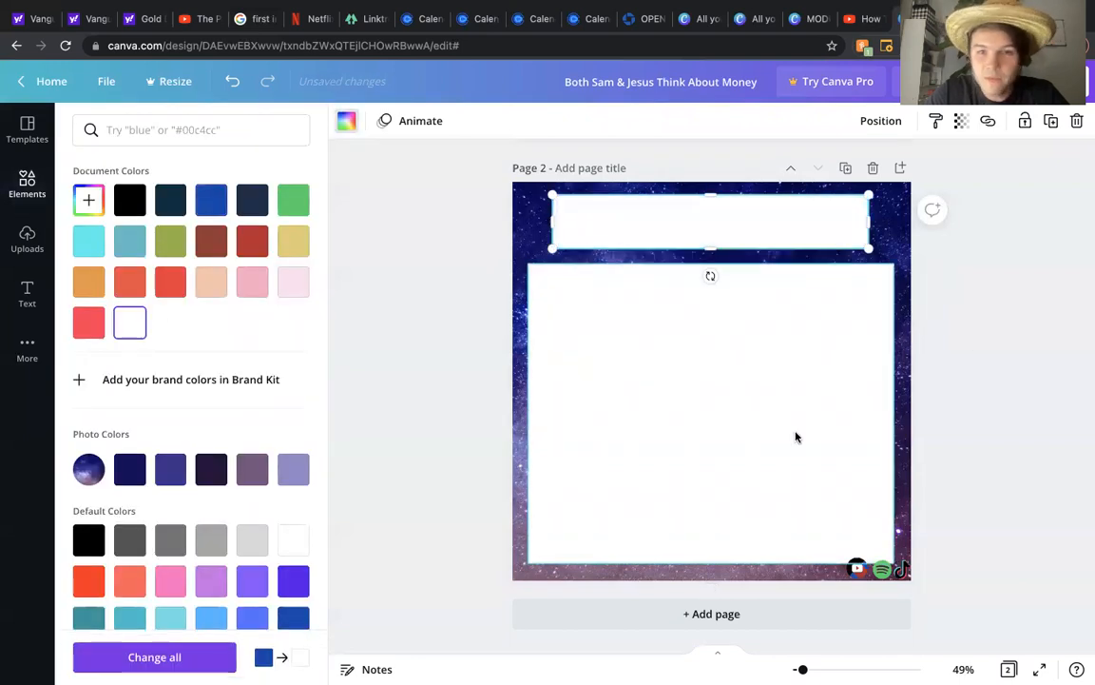
click(964, 380)
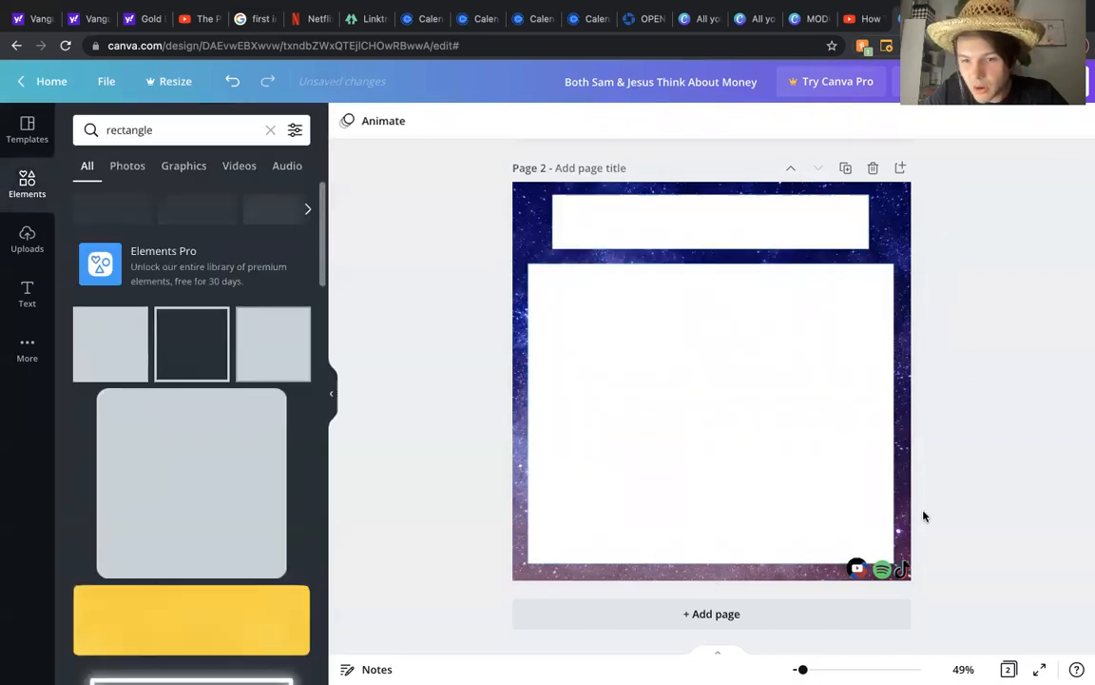
Step: Color the Funancialism label text red
click(872, 552)
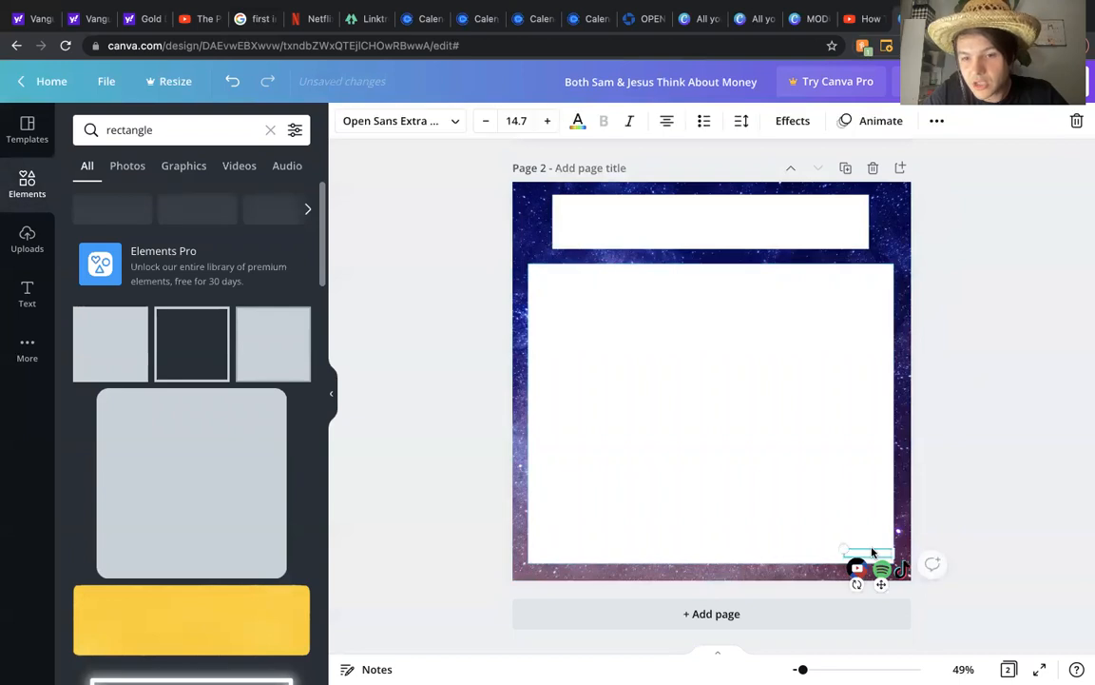
click(578, 122)
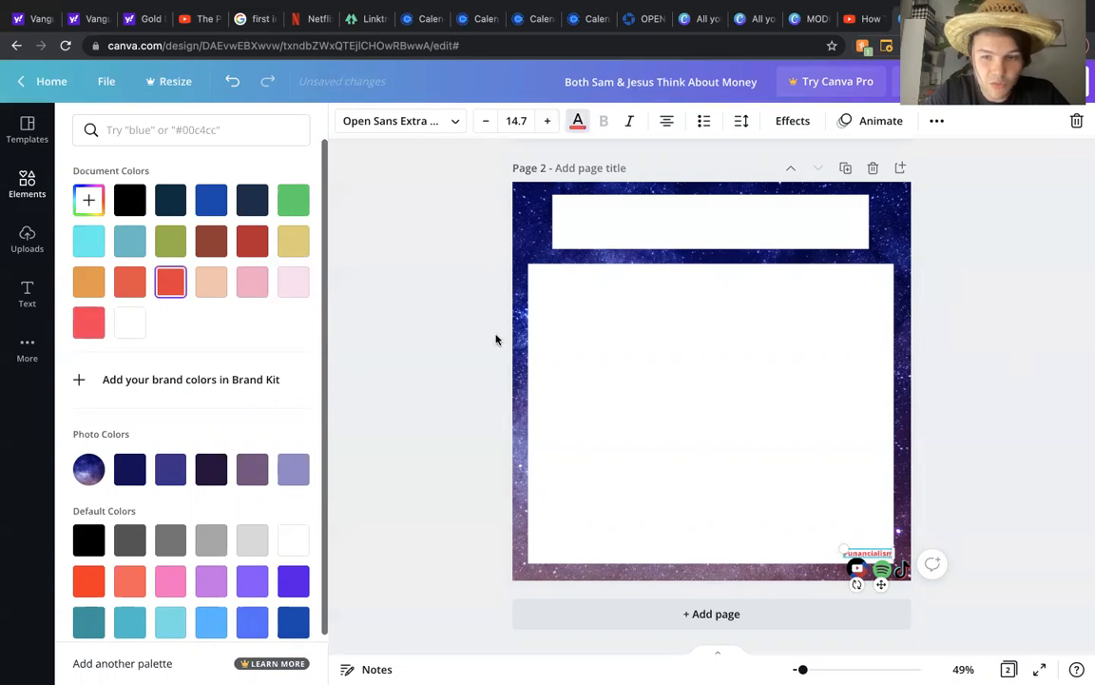
click(941, 420)
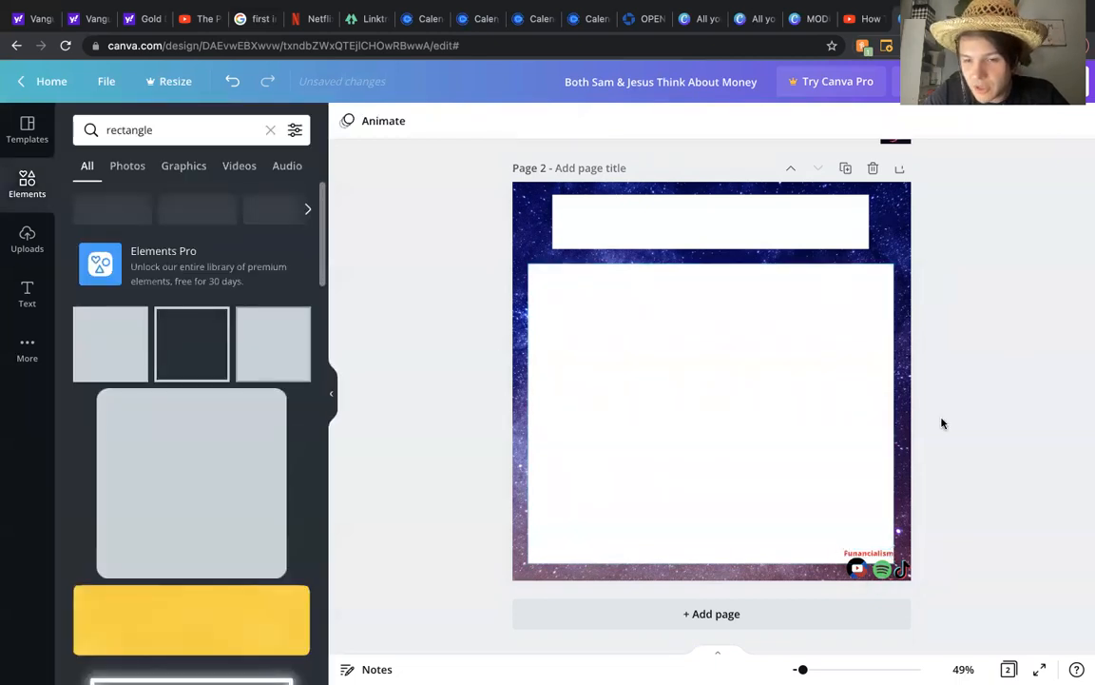
Step: Adjust the position of the logo and social icon group in page 2's lower-right corner
scroll(942, 424, up, 4)
scroll(941, 423, down, 4)
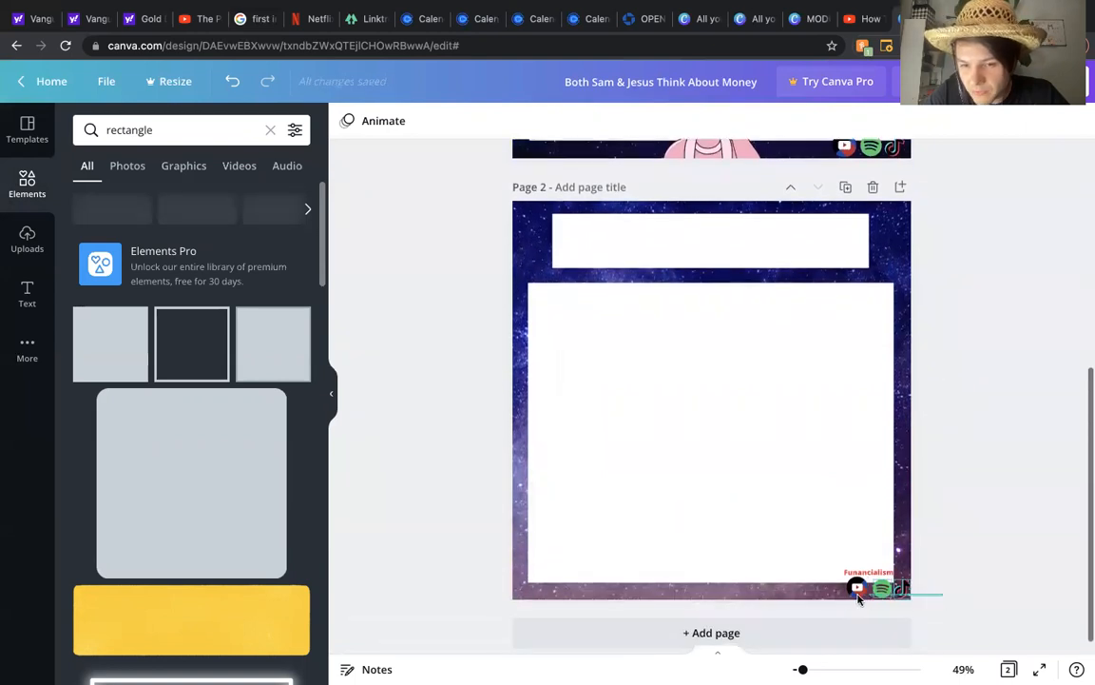
click(858, 594)
drag(851, 588, 838, 588)
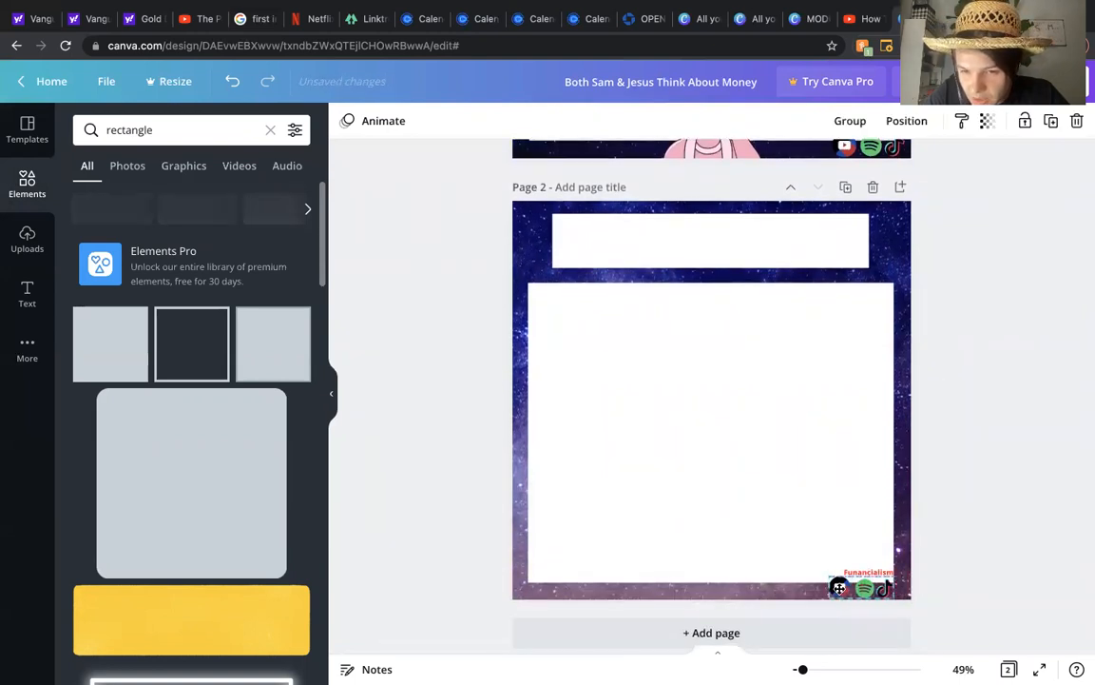
click(985, 522)
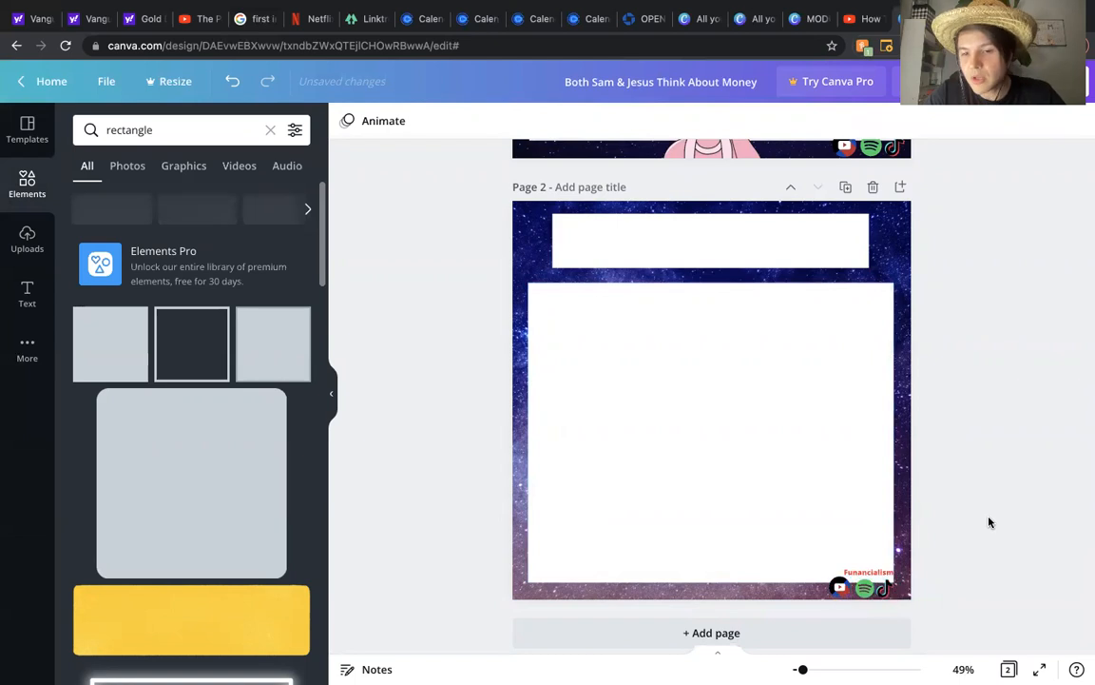
scroll(961, 471, up, 5)
scroll(960, 471, down, 2)
scroll(962, 471, down, 3)
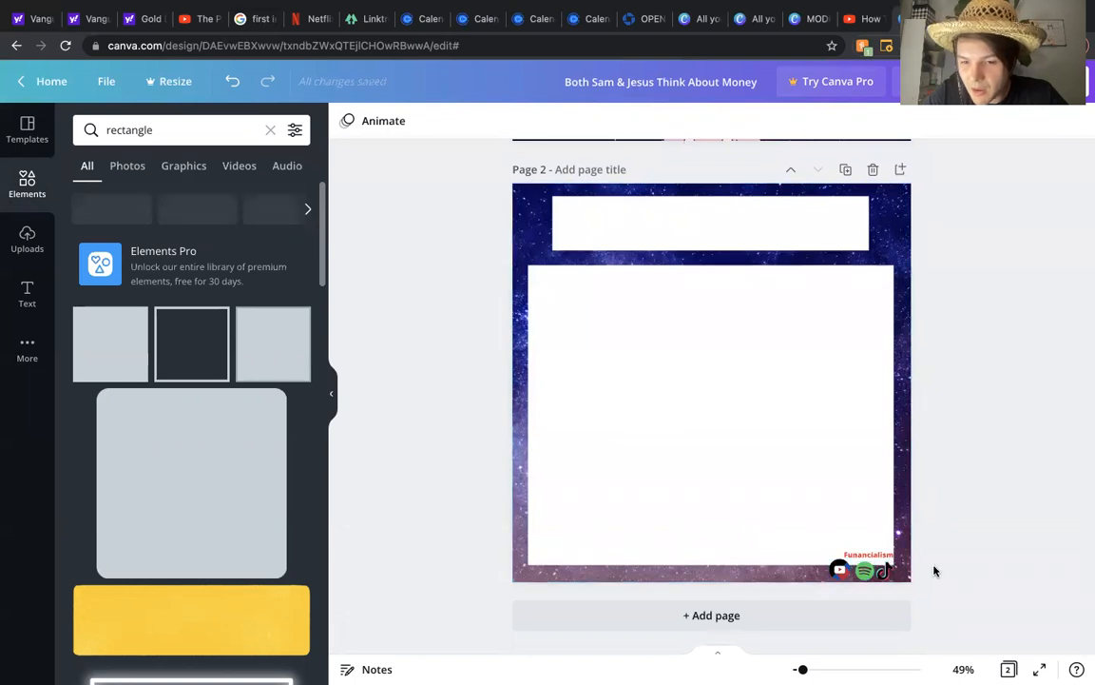
click(841, 575)
drag(838, 573, 846, 573)
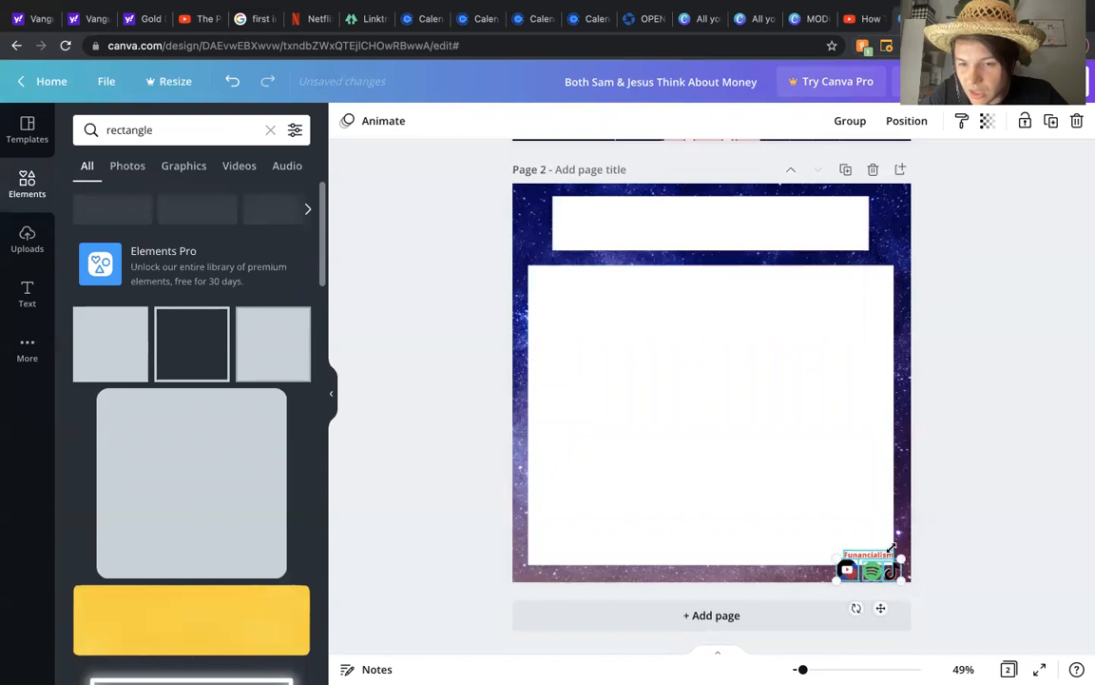
click(957, 513)
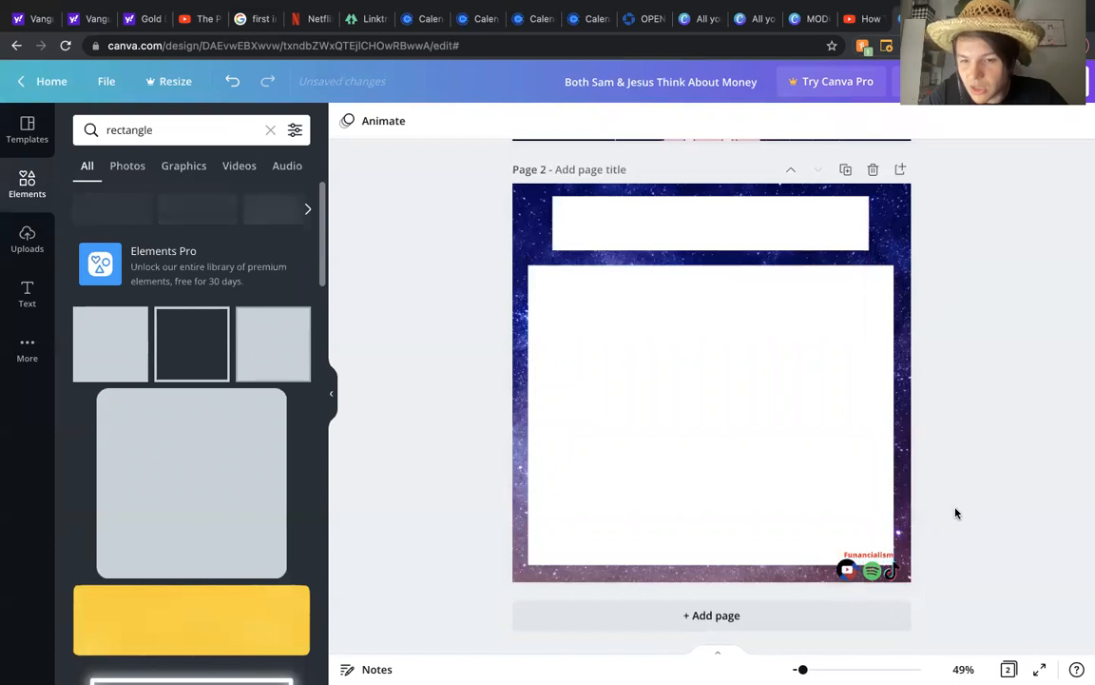
Step: Move the Funancialism label to the right above the social icons
click(877, 554)
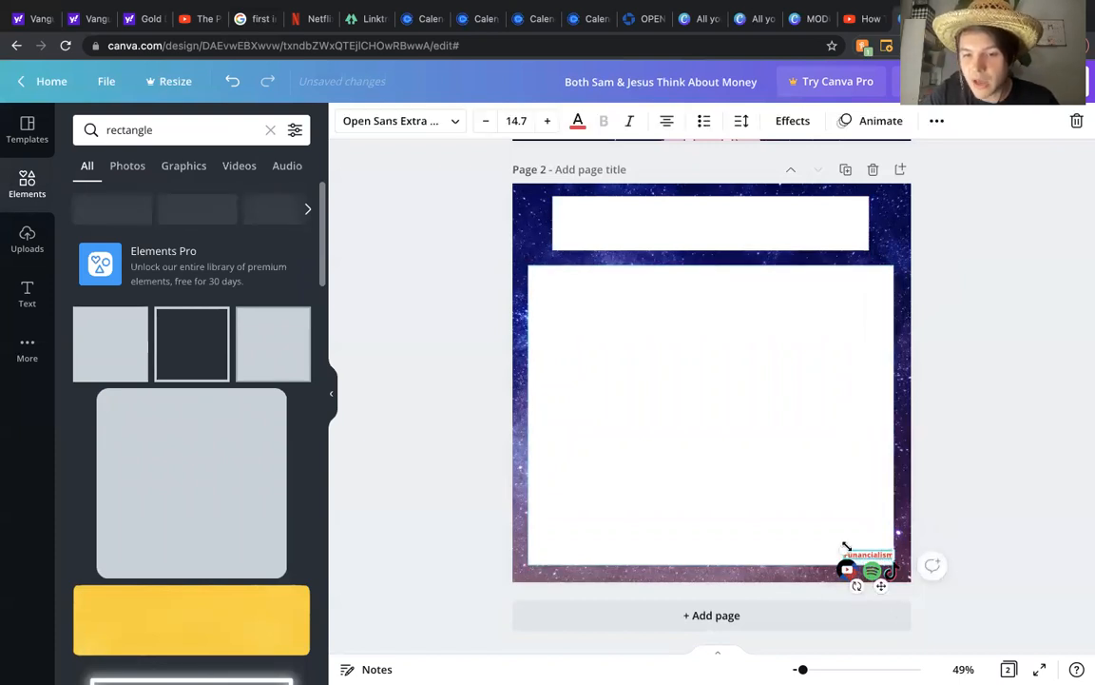
drag(840, 546, 868, 552)
click(990, 465)
Step: Search the elements library for people
scroll(991, 465, up, 5)
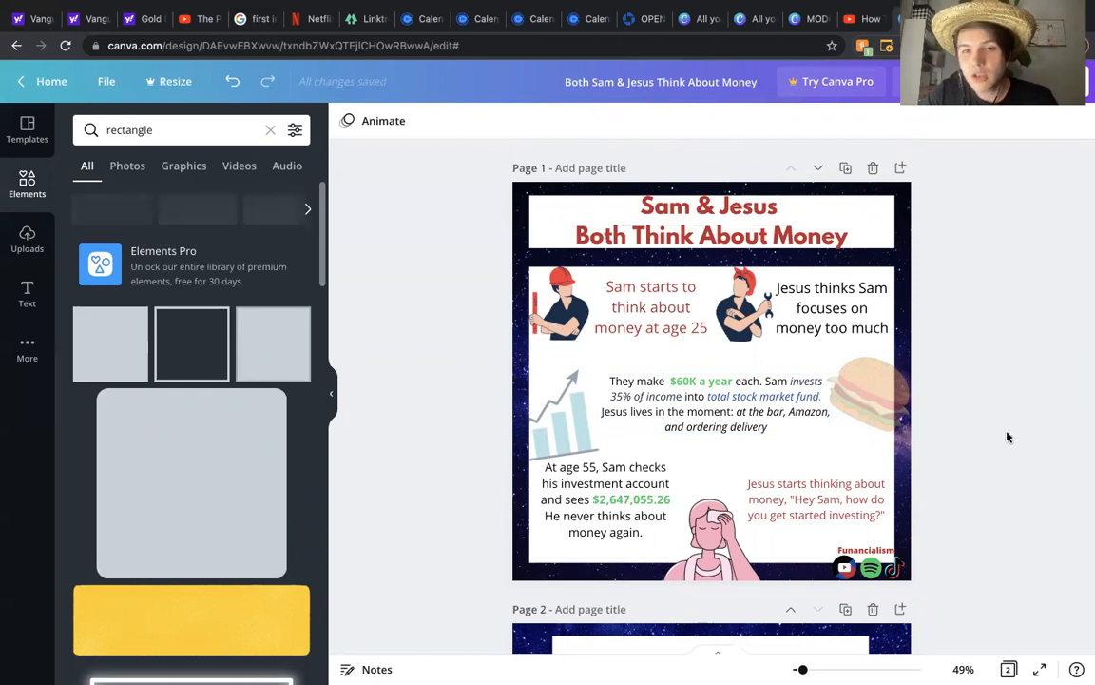
scroll(1009, 437, down, 5)
scroll(1008, 438, down, 1)
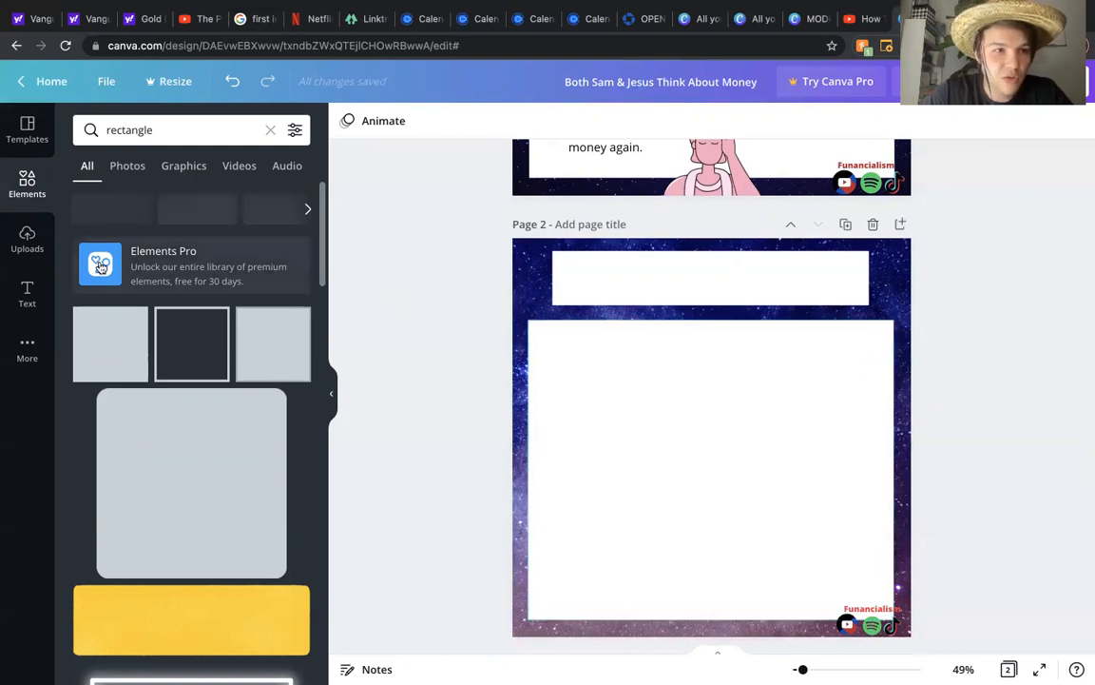
click(270, 129)
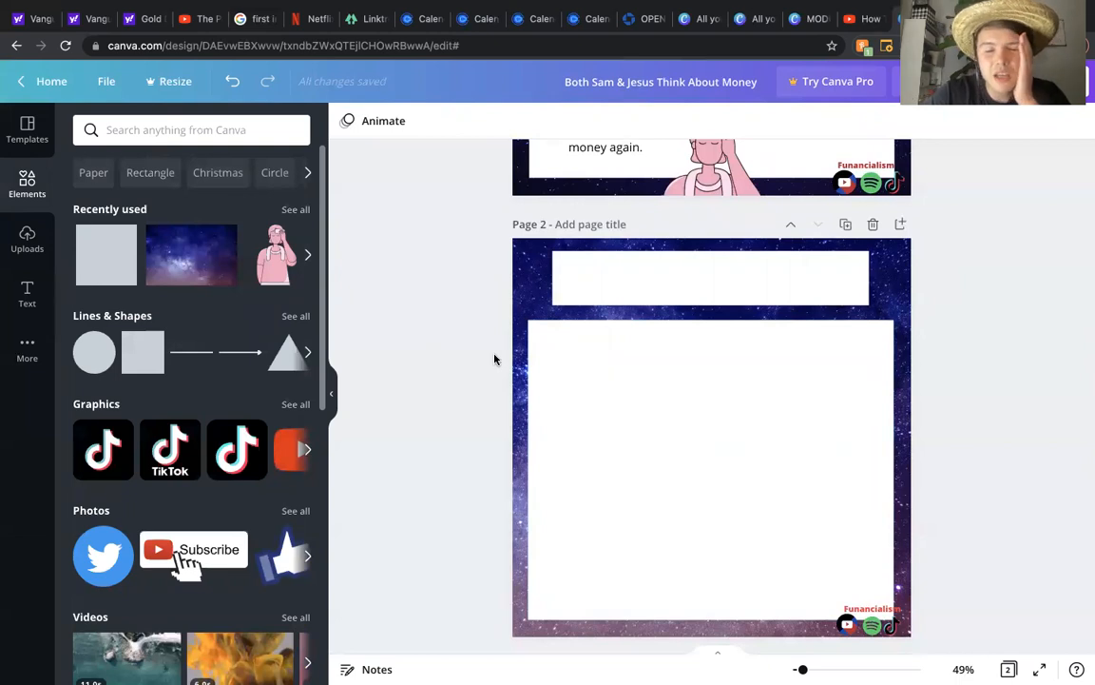
click(179, 131)
text(people)
key(Return)
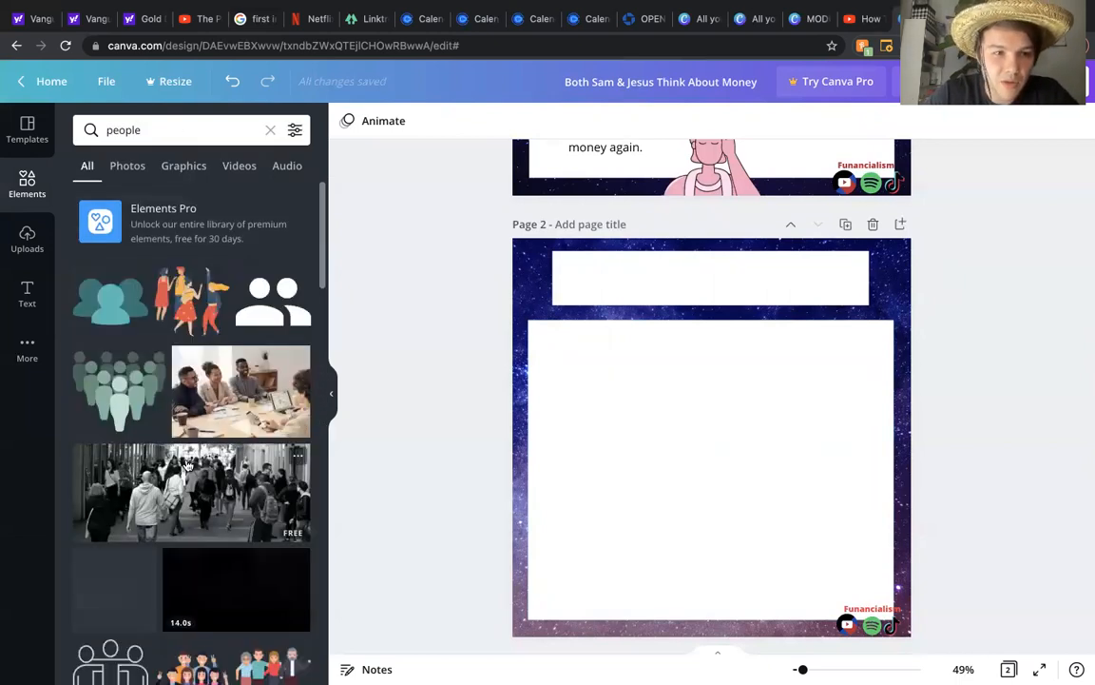
Step: Add a group-of-dancing-people illustration and shrink it inside the content panel
scroll(188, 465, down, 1)
scroll(187, 465, up, 3)
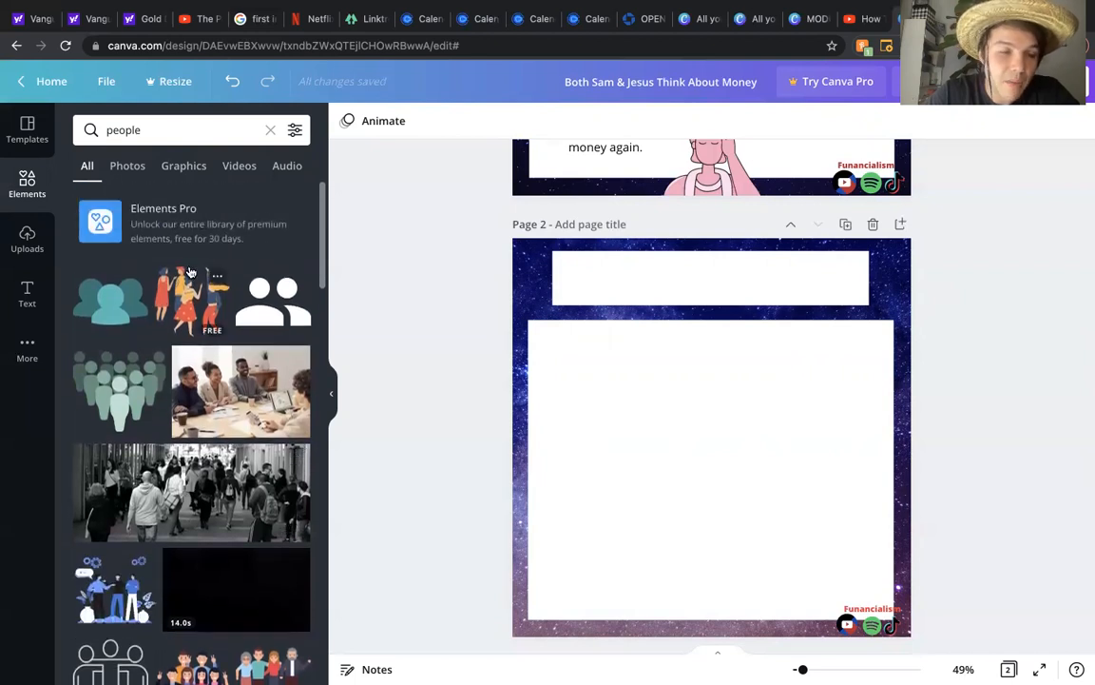
click(187, 304)
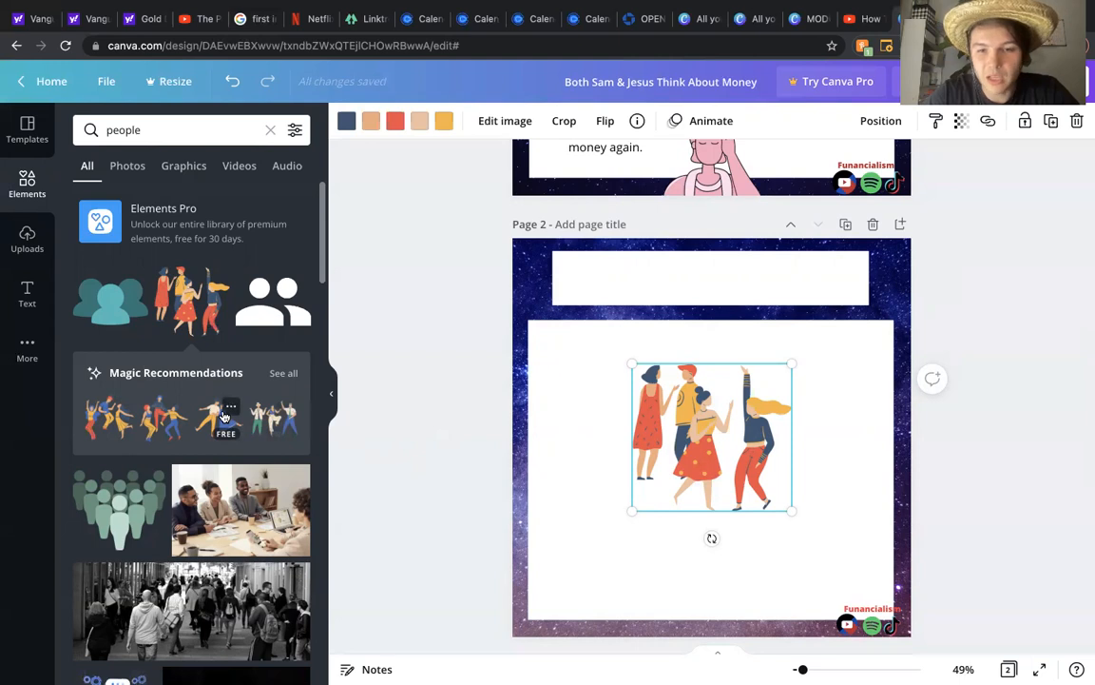
drag(634, 511, 712, 466)
mouse_move(748, 425)
mouse_down()
mouse_move(766, 383)
mouse_move(759, 444)
mouse_up()
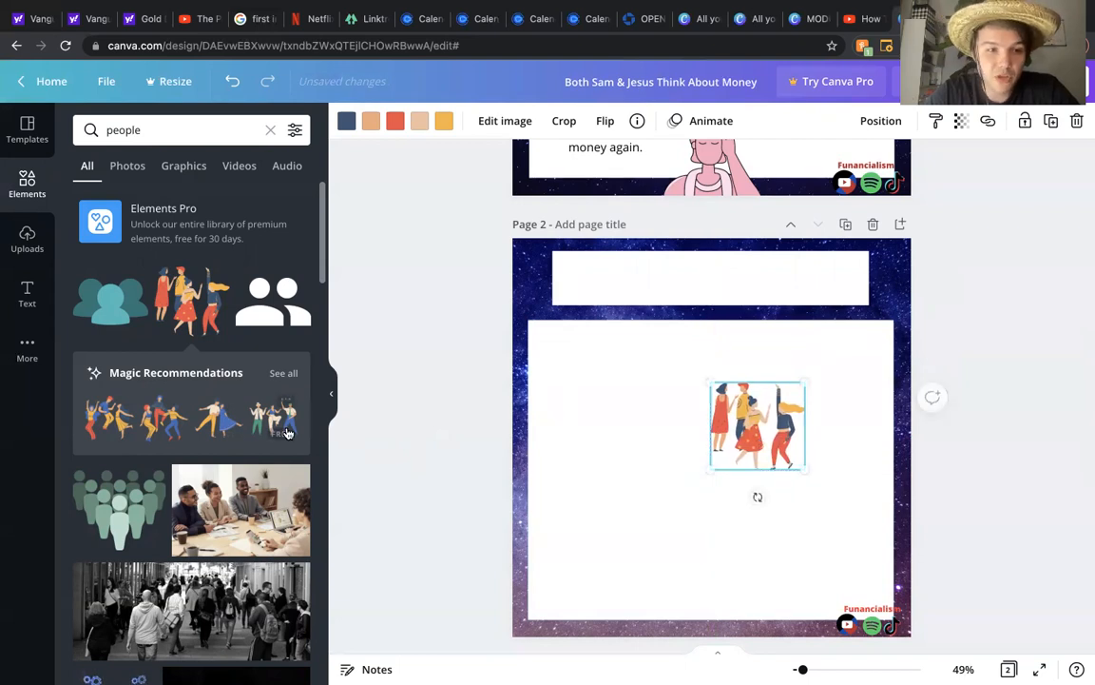
Step: Add a smaller dancing-couple illustration at the panel's left and nudge the group illustration up and right
click(211, 423)
drag(692, 434, 587, 433)
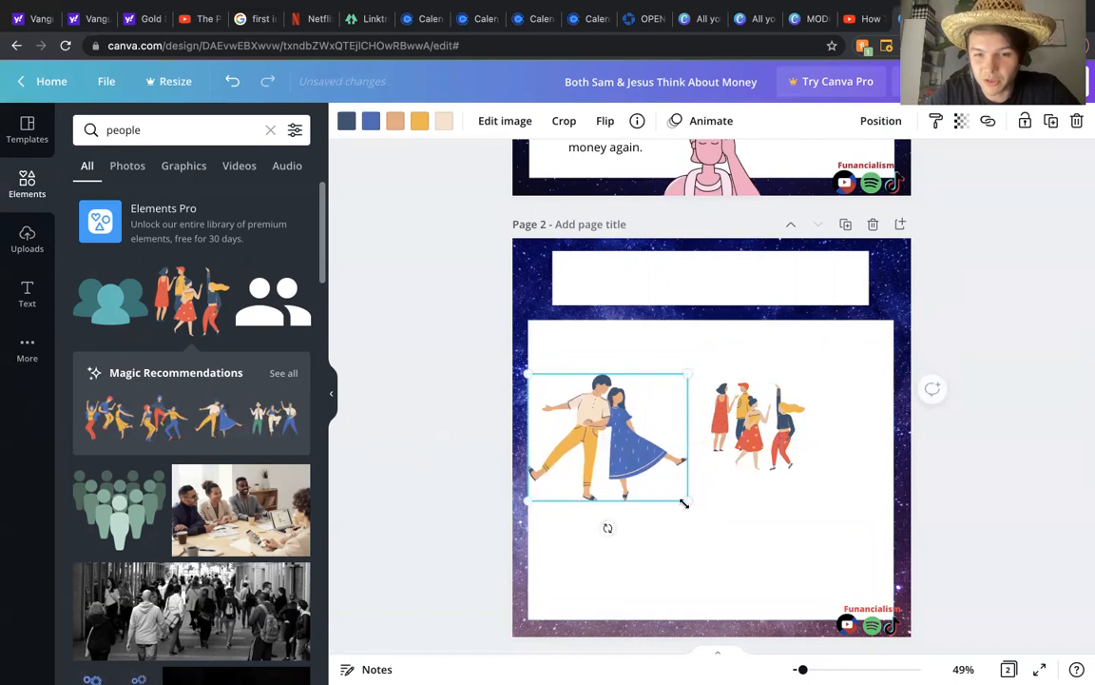
drag(674, 499, 625, 465)
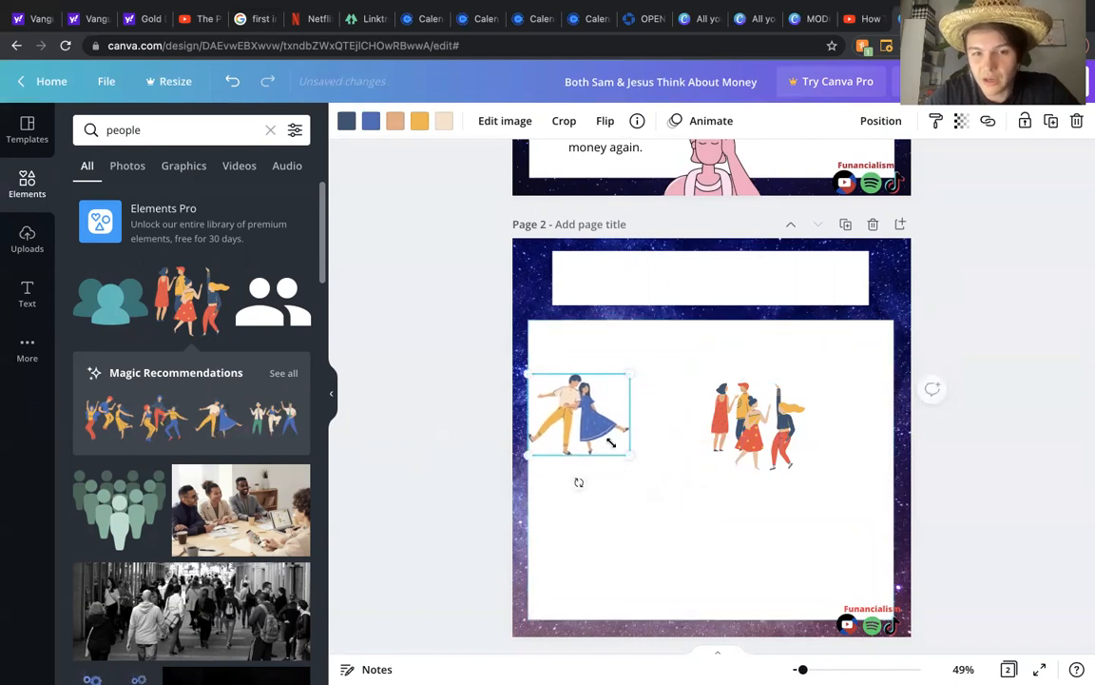
drag(757, 425, 776, 414)
click(1002, 379)
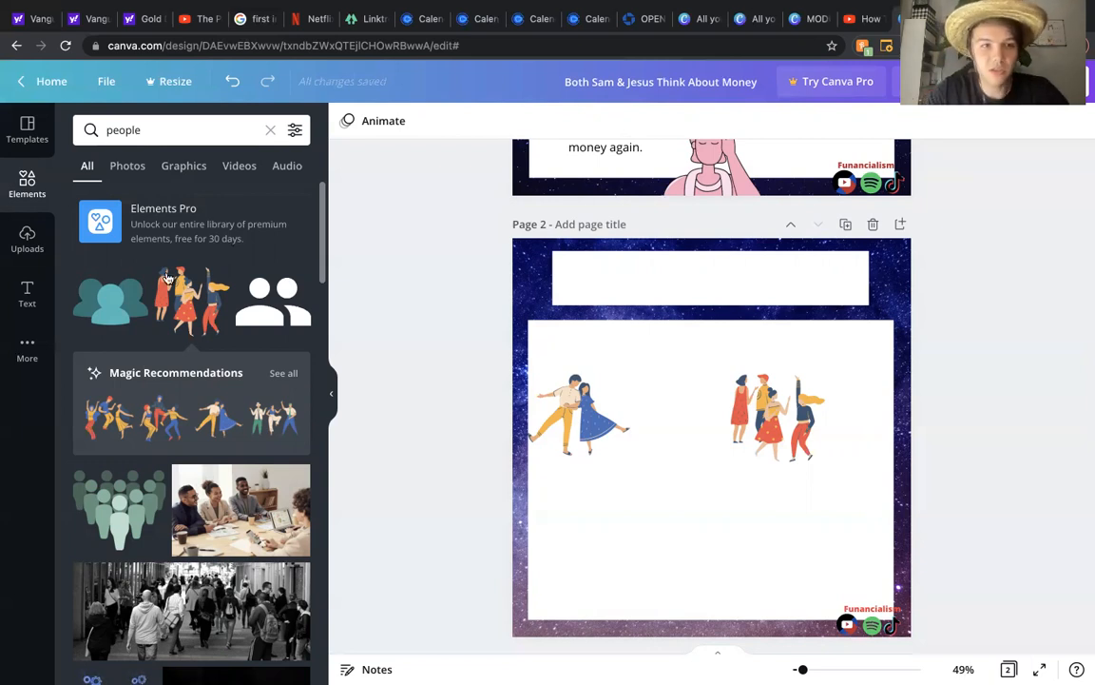
Step: Add a heading in League Spartan reading "$40K salary vs $100K salary" to page 2
click(26, 292)
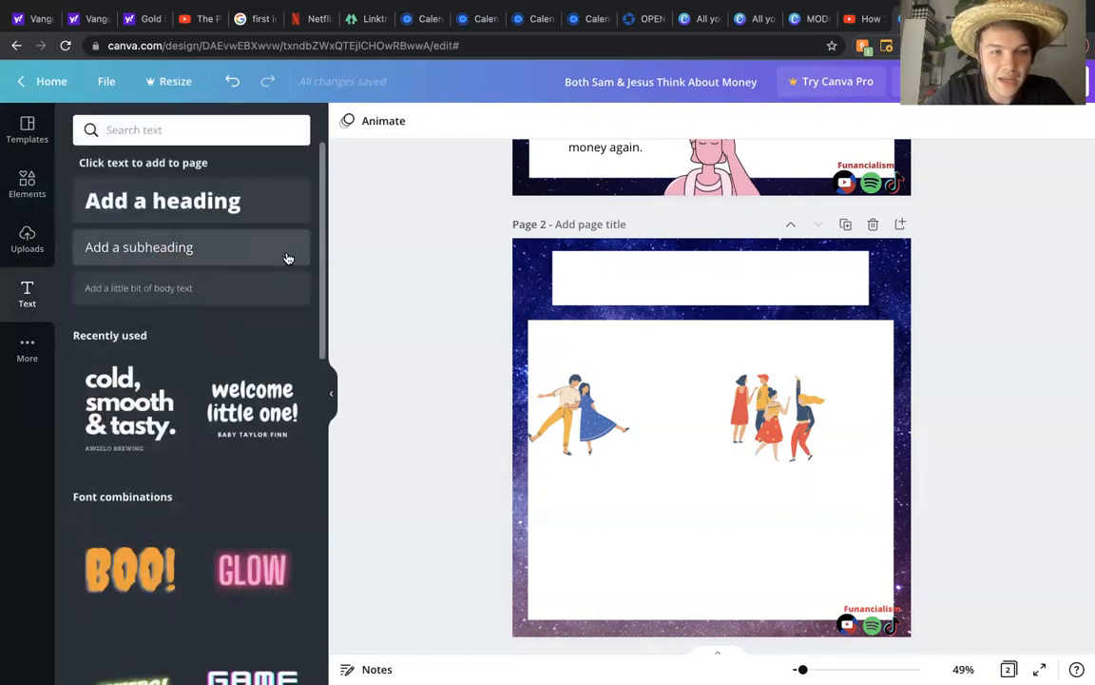
click(187, 198)
click(455, 123)
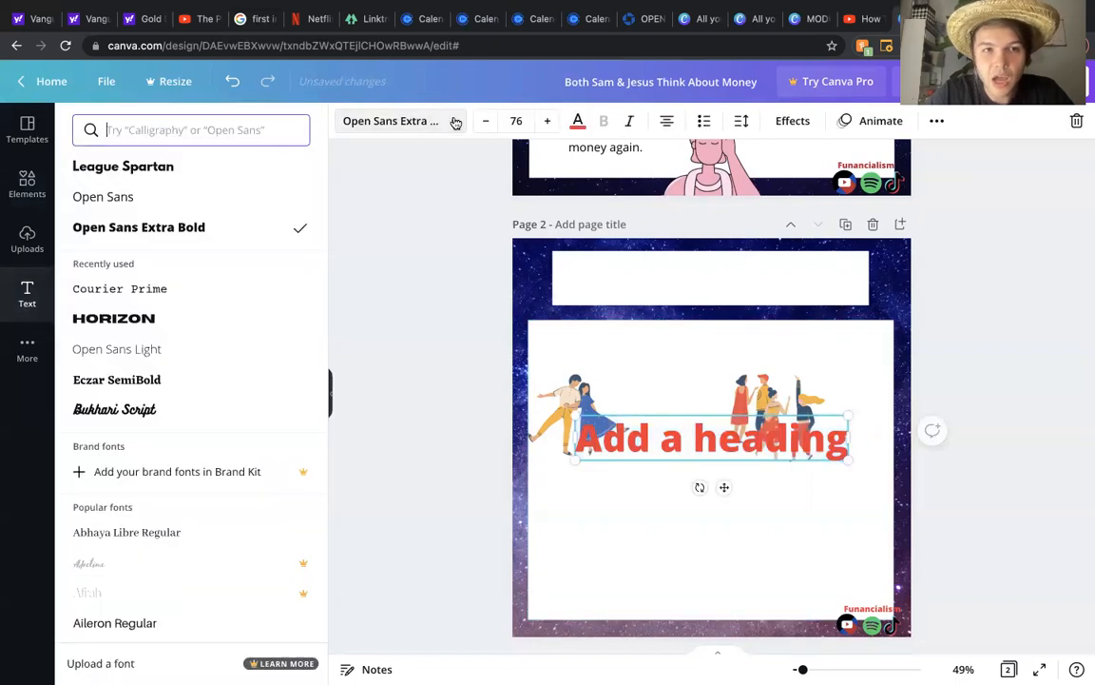
click(188, 168)
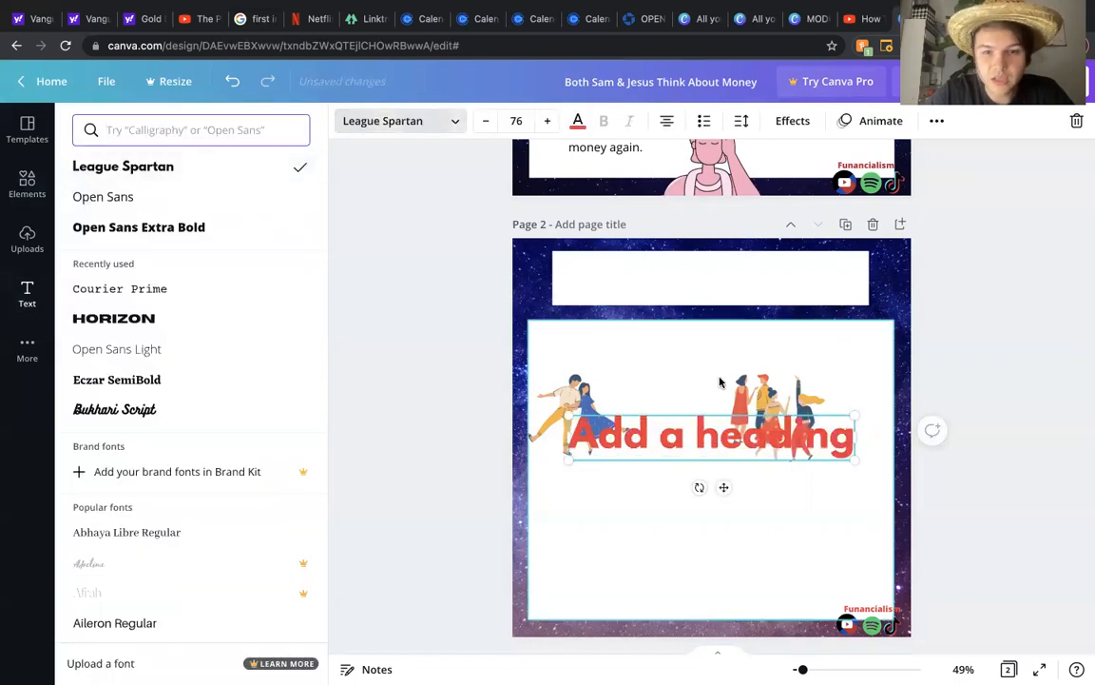
double_click(678, 432)
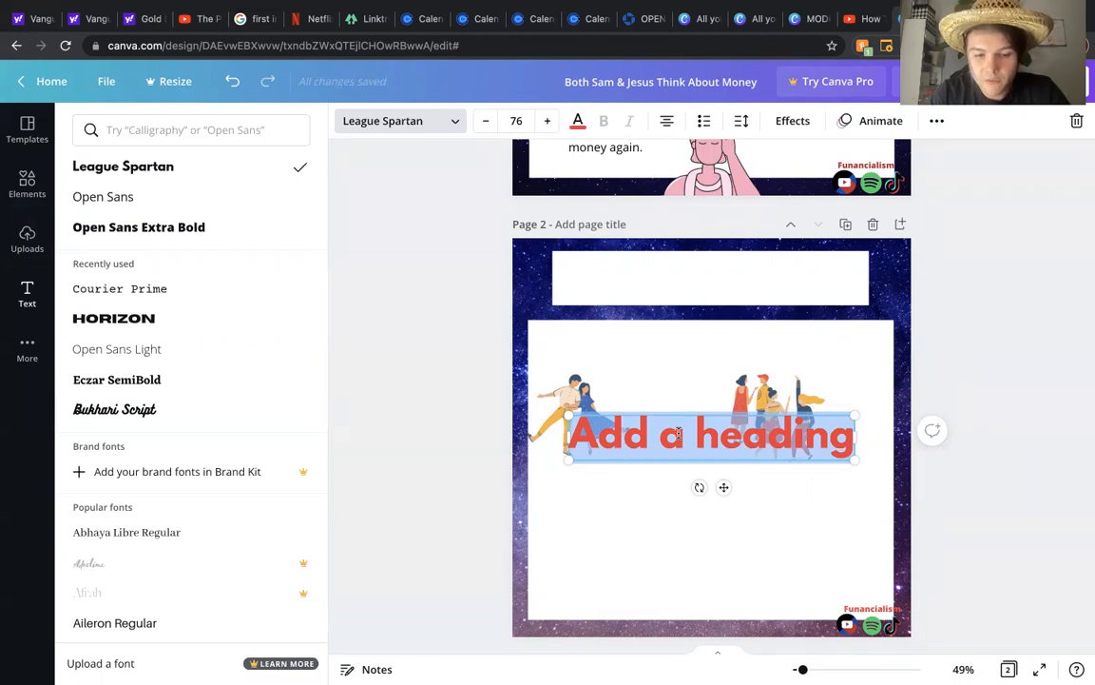
text($0)
key(BackSpace)
text(40K)
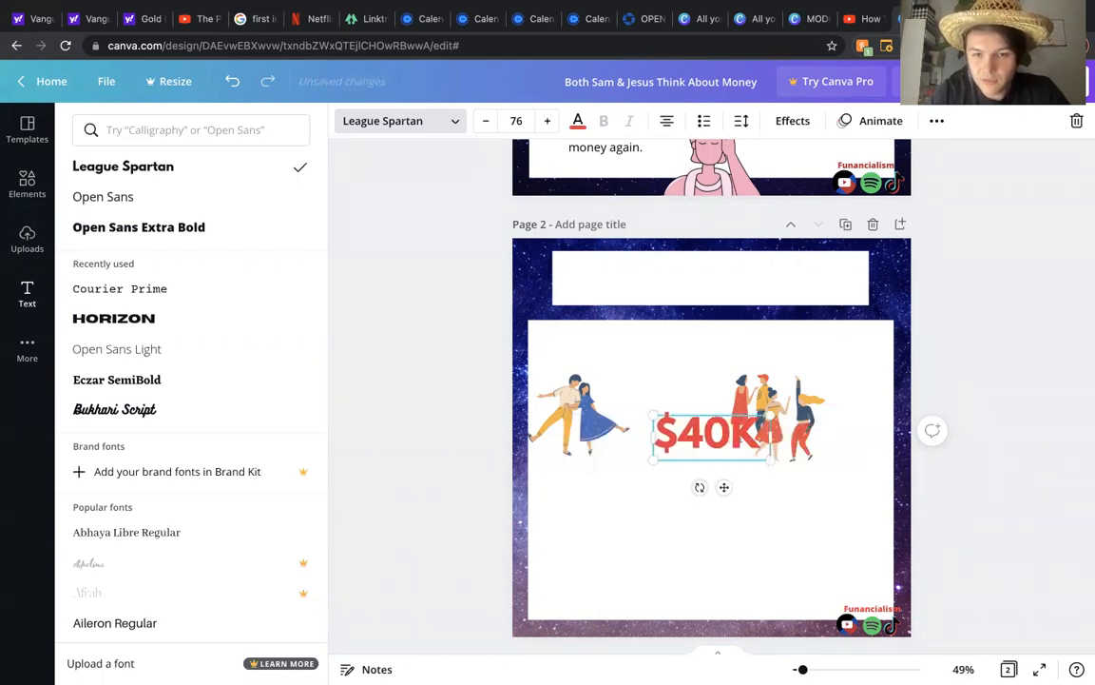
text( salary vs)
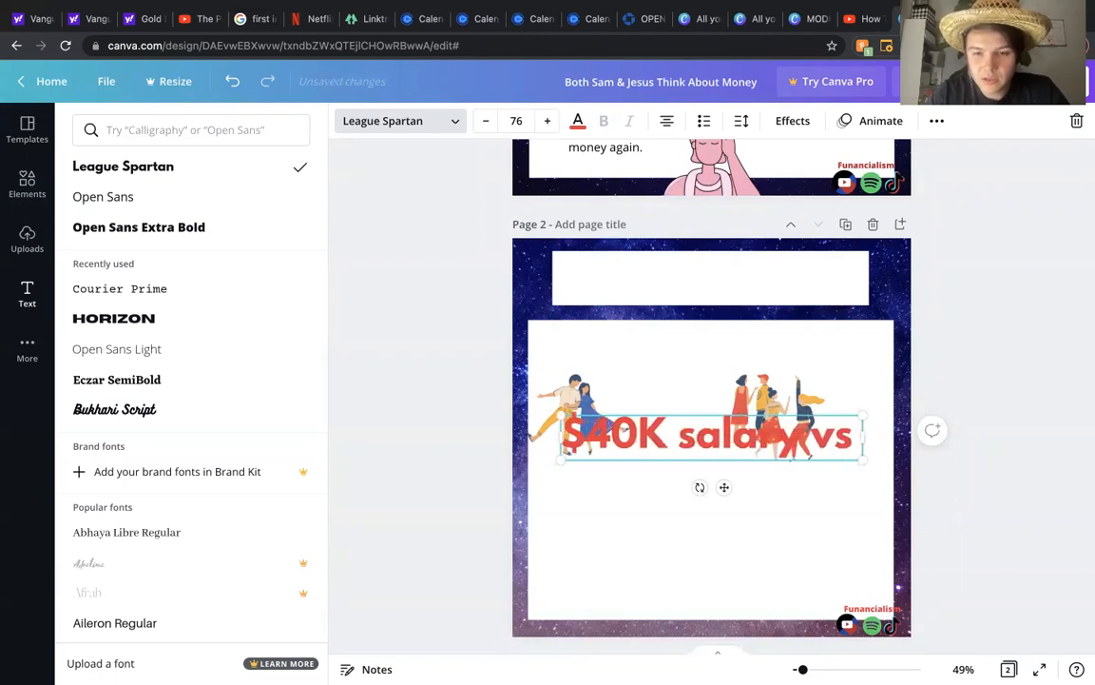
text( $100K salary)
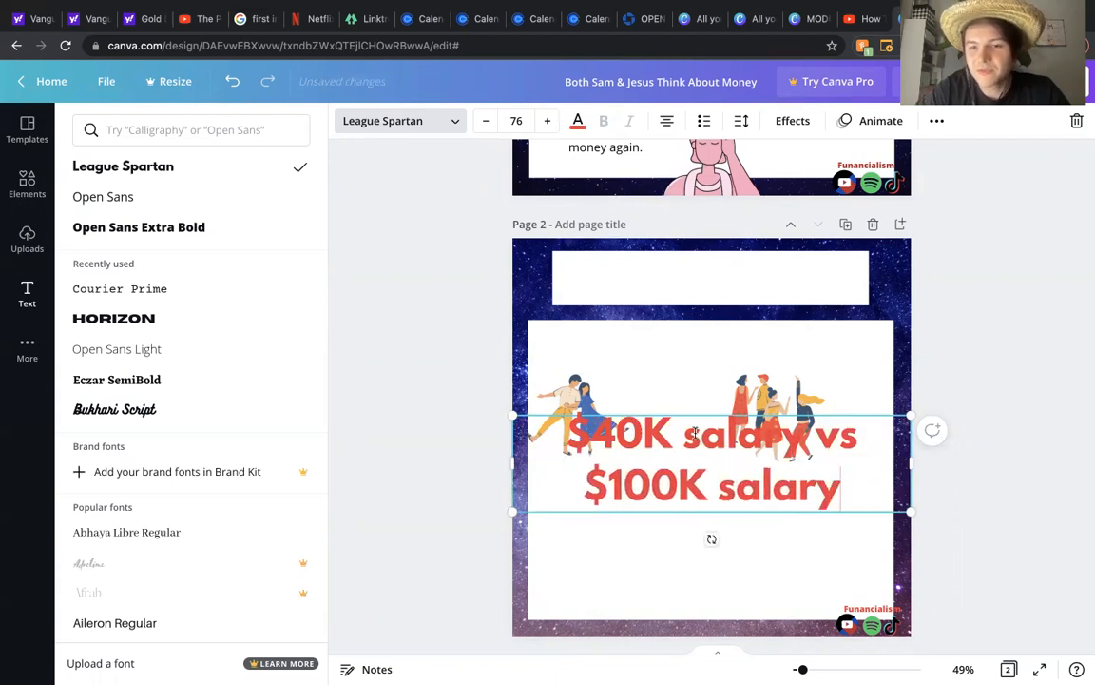
key(Escape)
Step: Move the heading up into the top white banner and shrink it
click(682, 359)
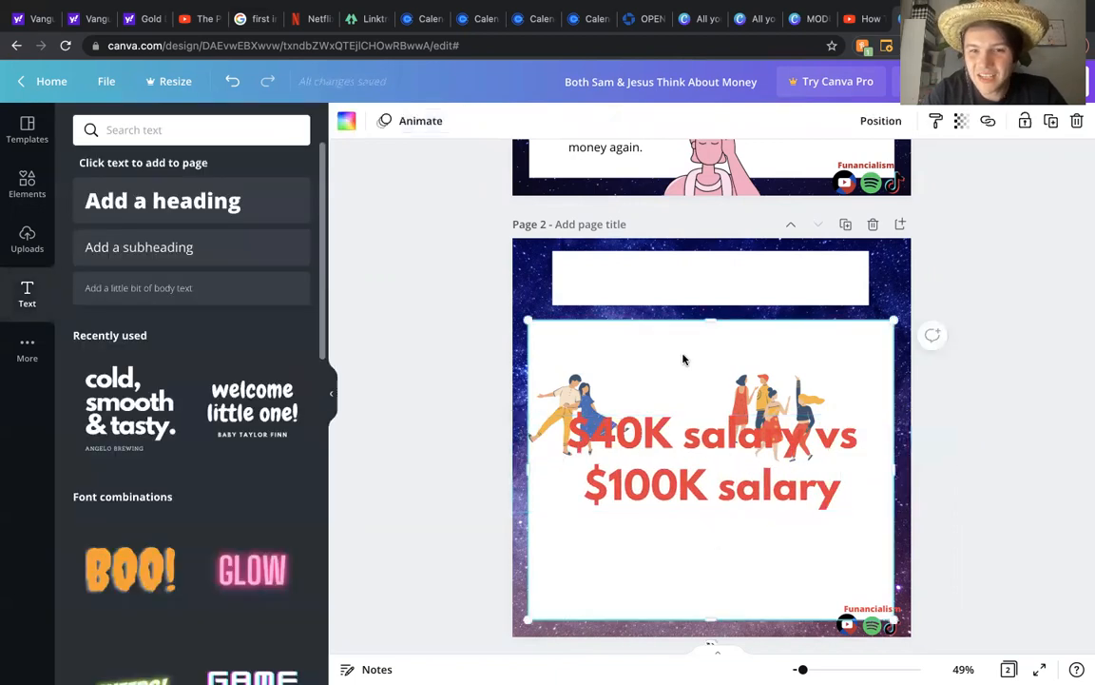
drag(677, 433, 677, 271)
drag(909, 347, 754, 310)
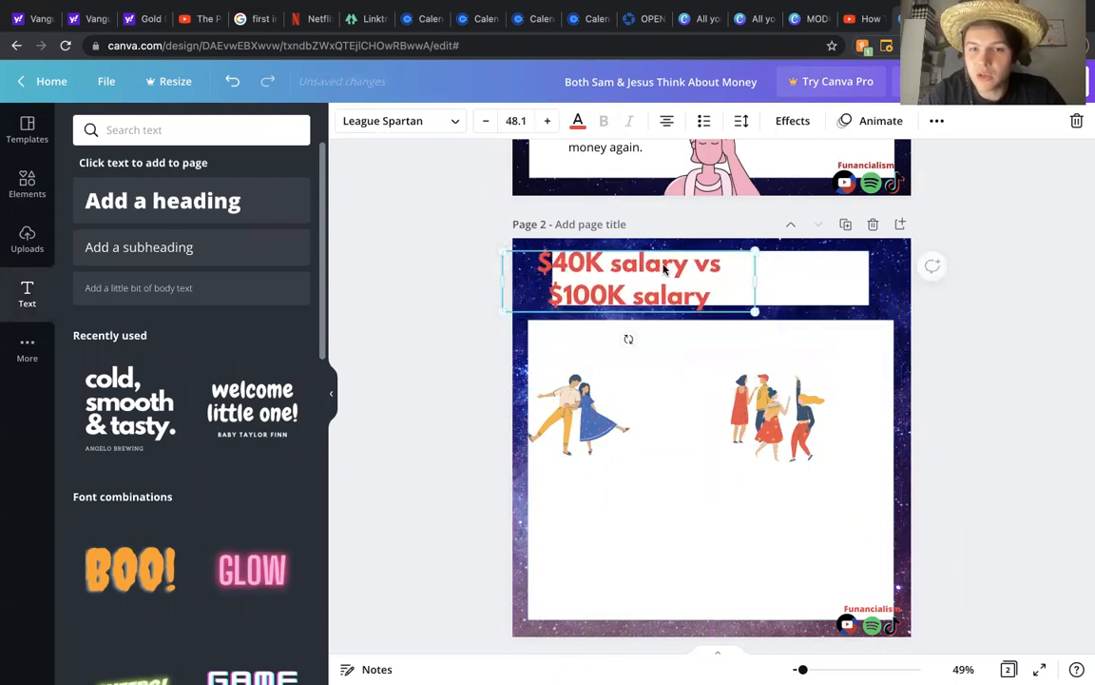
click(1002, 281)
Step: Widen the heading box so the title fits on one line across the banner
drag(672, 274, 734, 274)
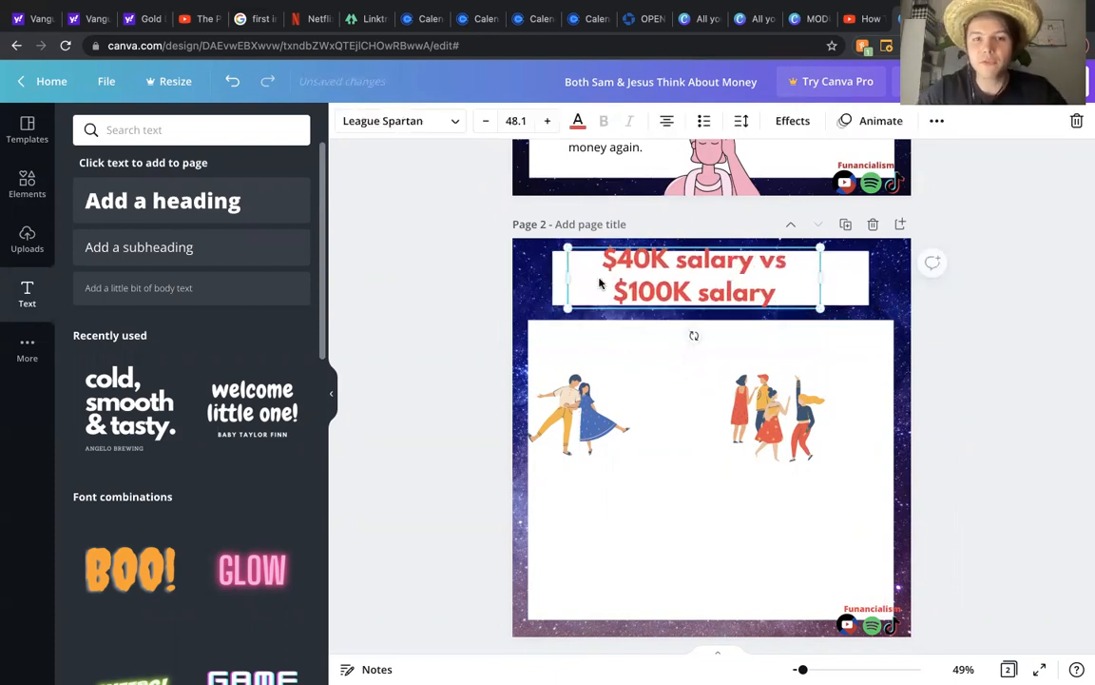
drag(824, 278, 883, 279)
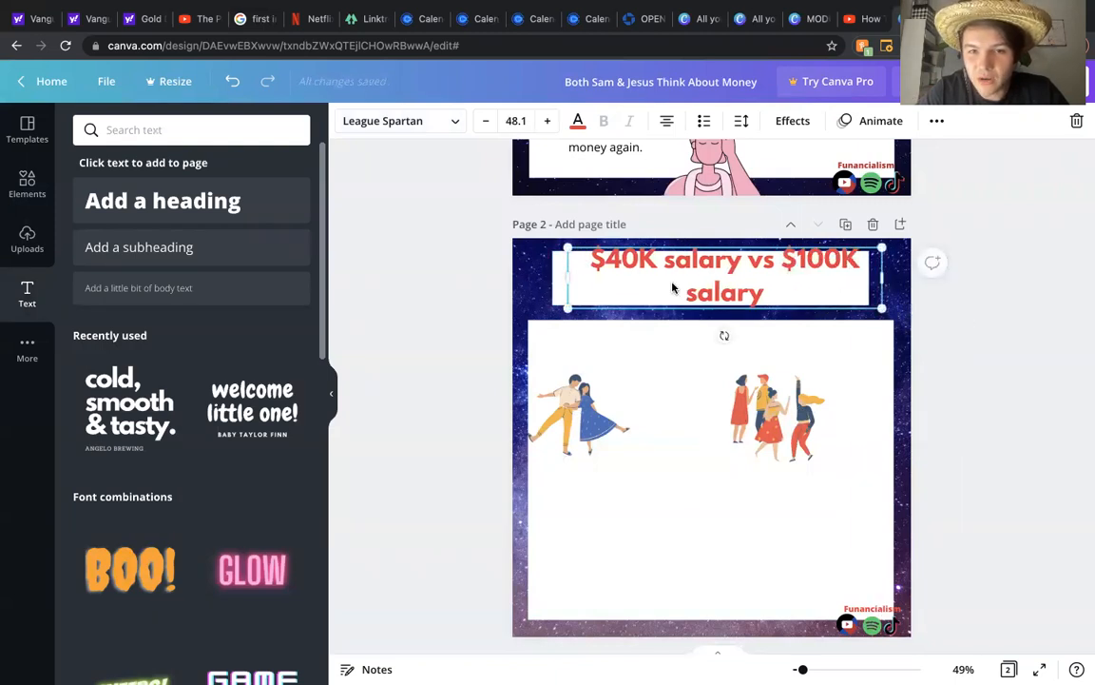
drag(569, 282, 513, 278)
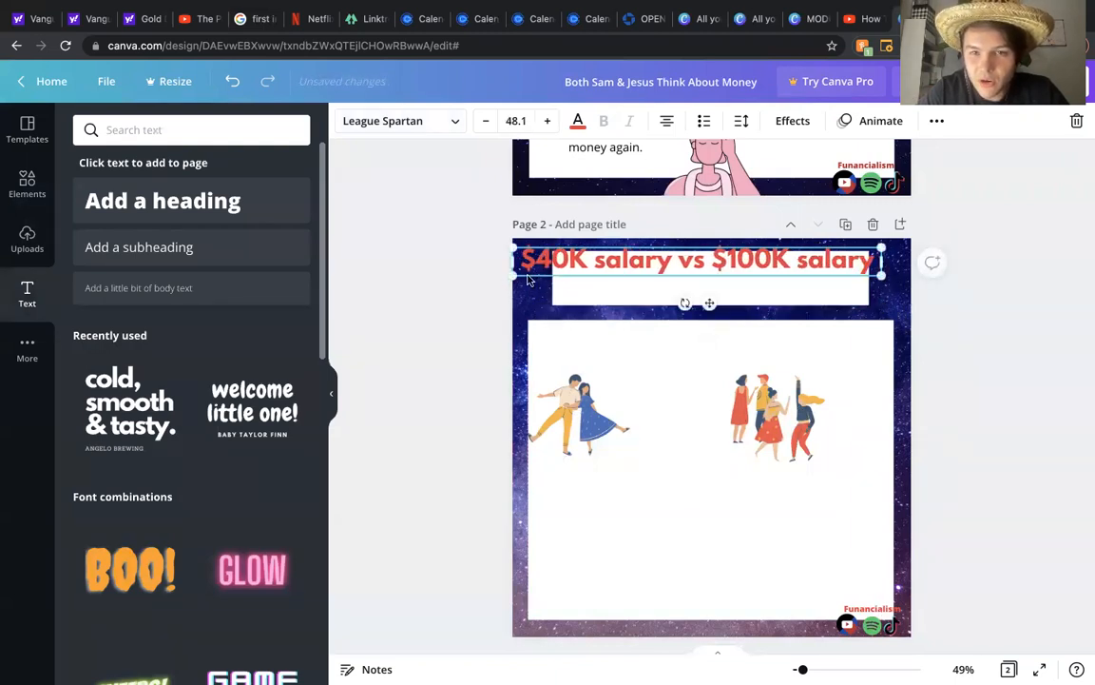
drag(682, 258, 701, 269)
Step: Widen the top white banner to match the content panel's width and recentre the heading inside it
click(583, 253)
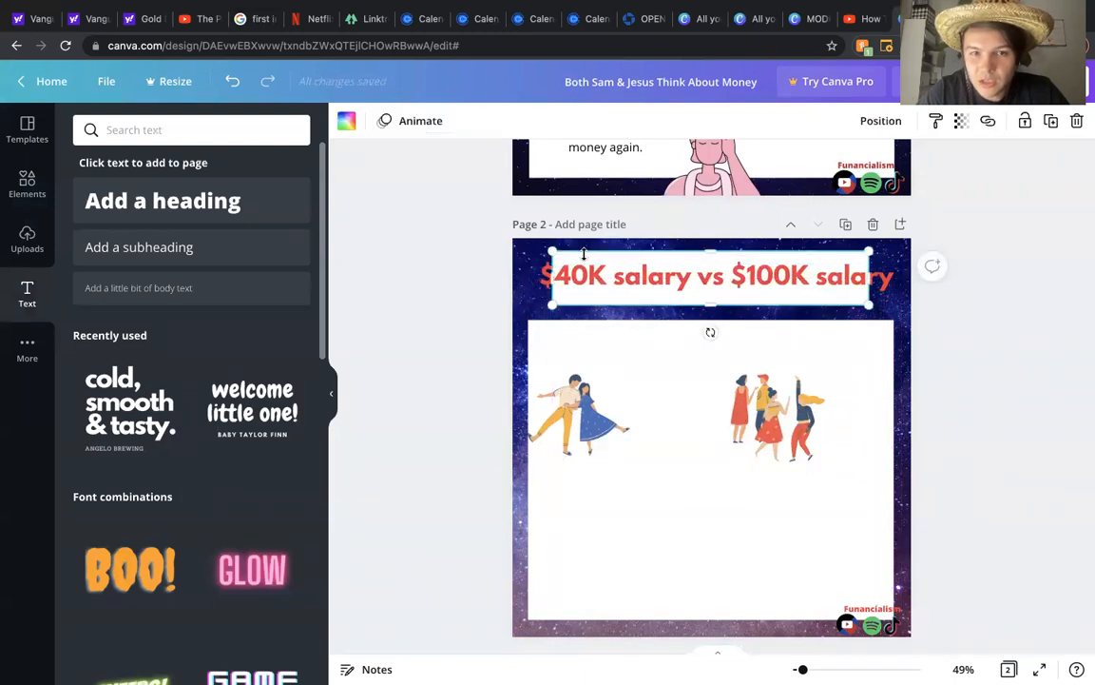
drag(552, 277, 530, 278)
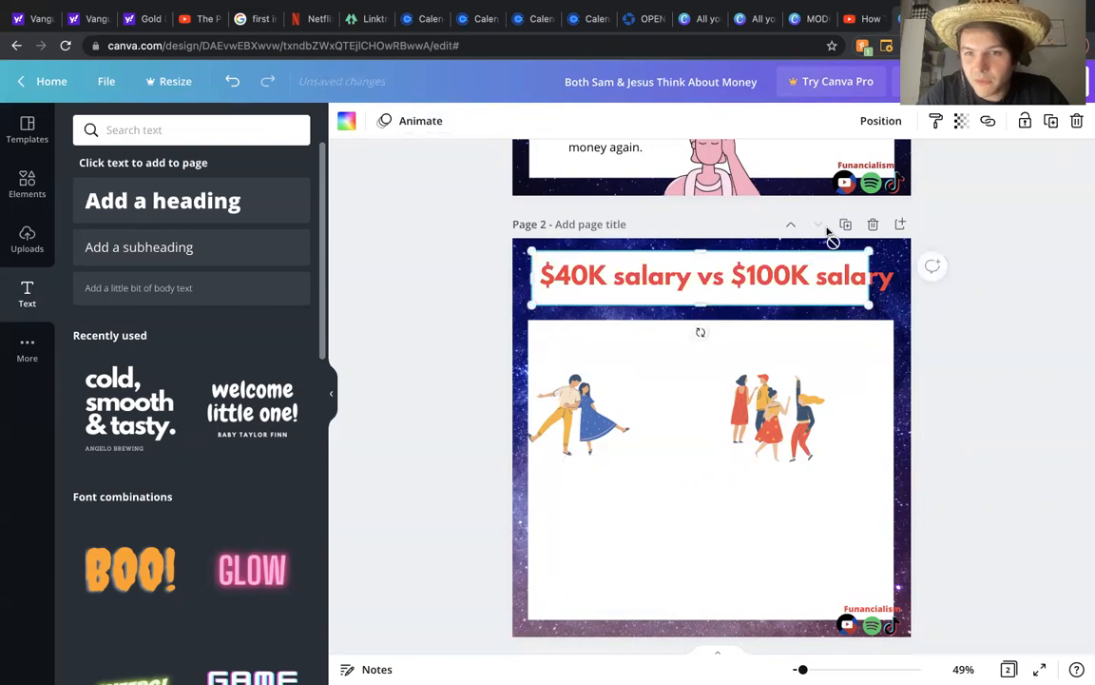
drag(871, 279, 898, 280)
click(1005, 295)
click(763, 285)
drag(764, 285, 761, 282)
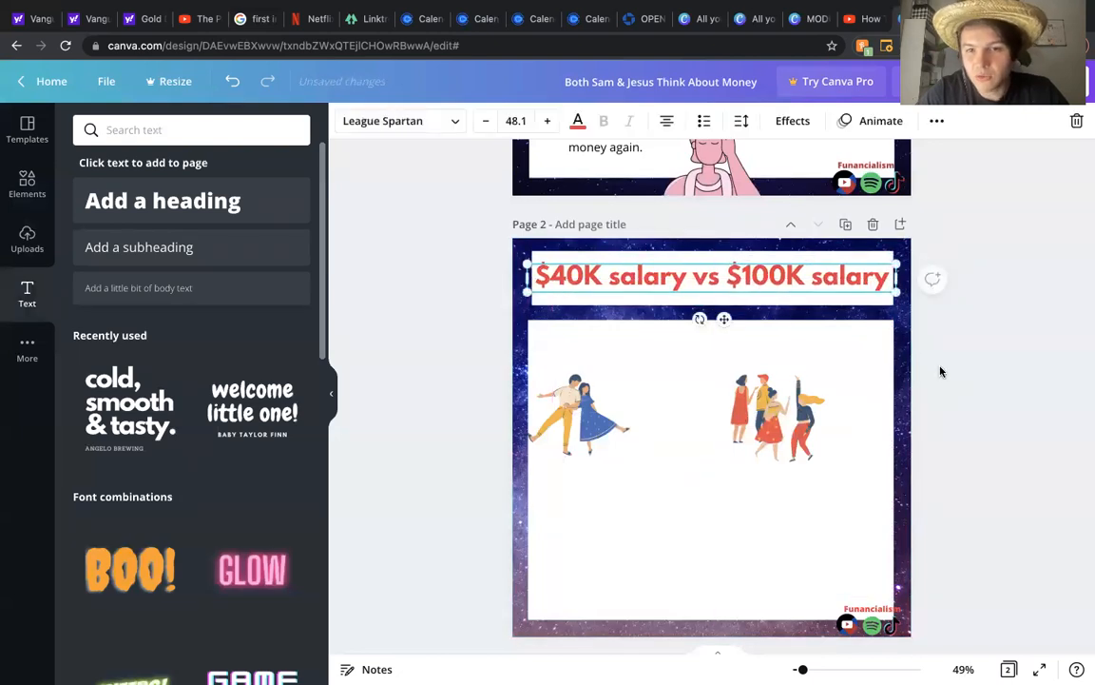
click(966, 381)
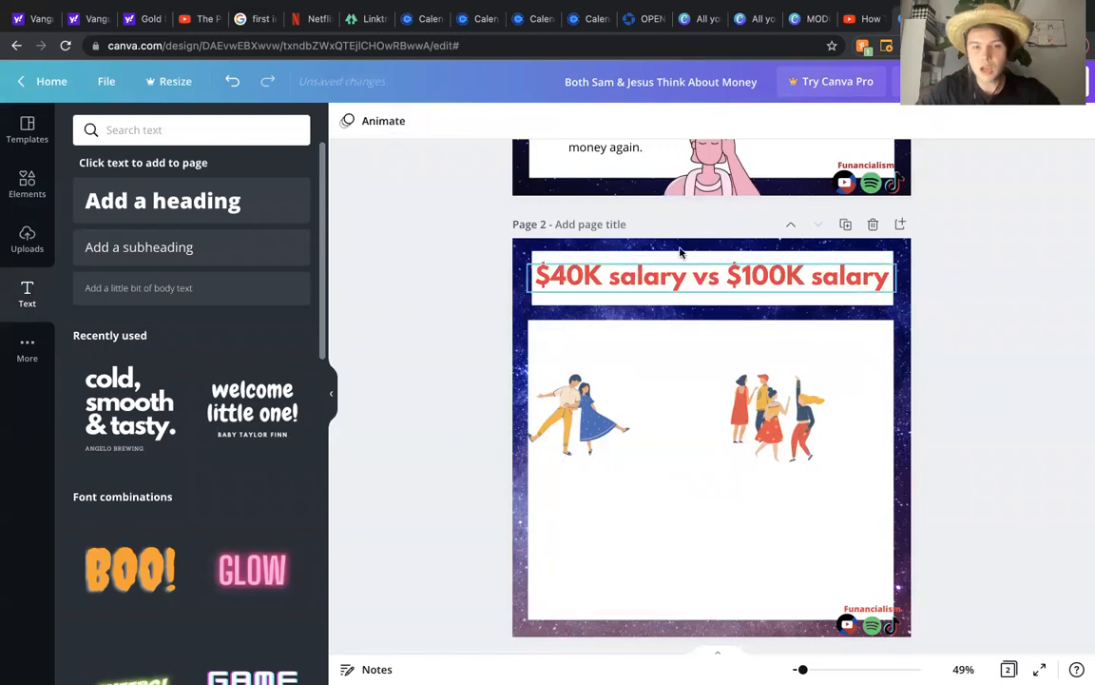
Step: Capitalise both instances of "salary" in the heading to "Salary"
click(638, 273)
key(BackSpace)
text(A)
key(BackSpace)
text(S)
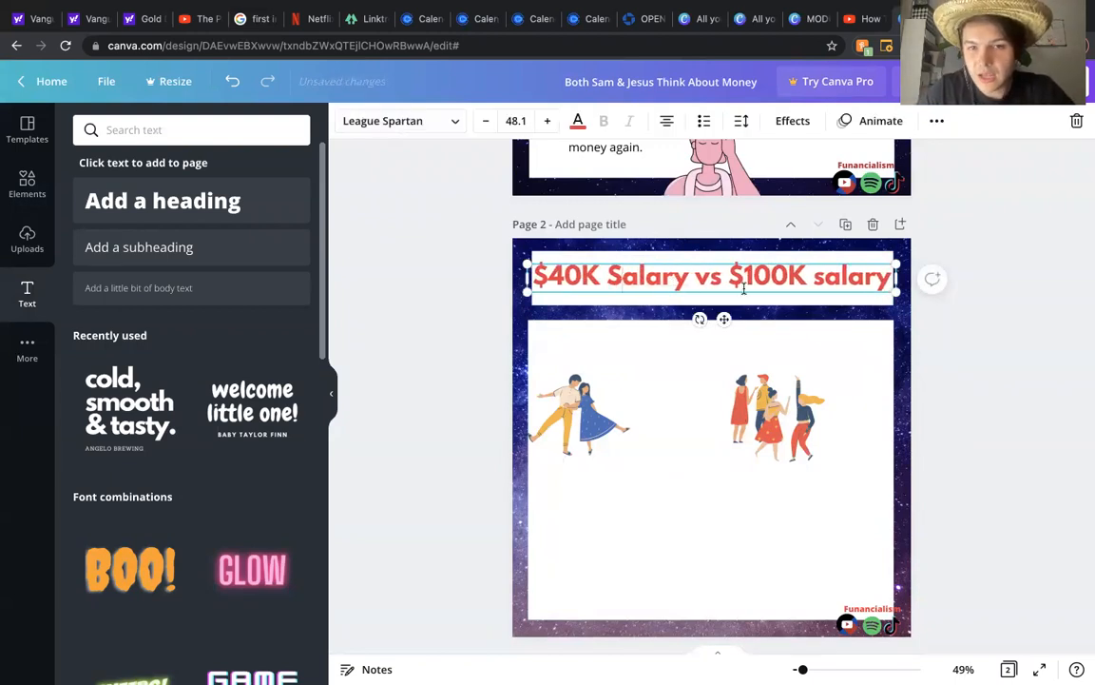
key(BackSpace)
text(S)
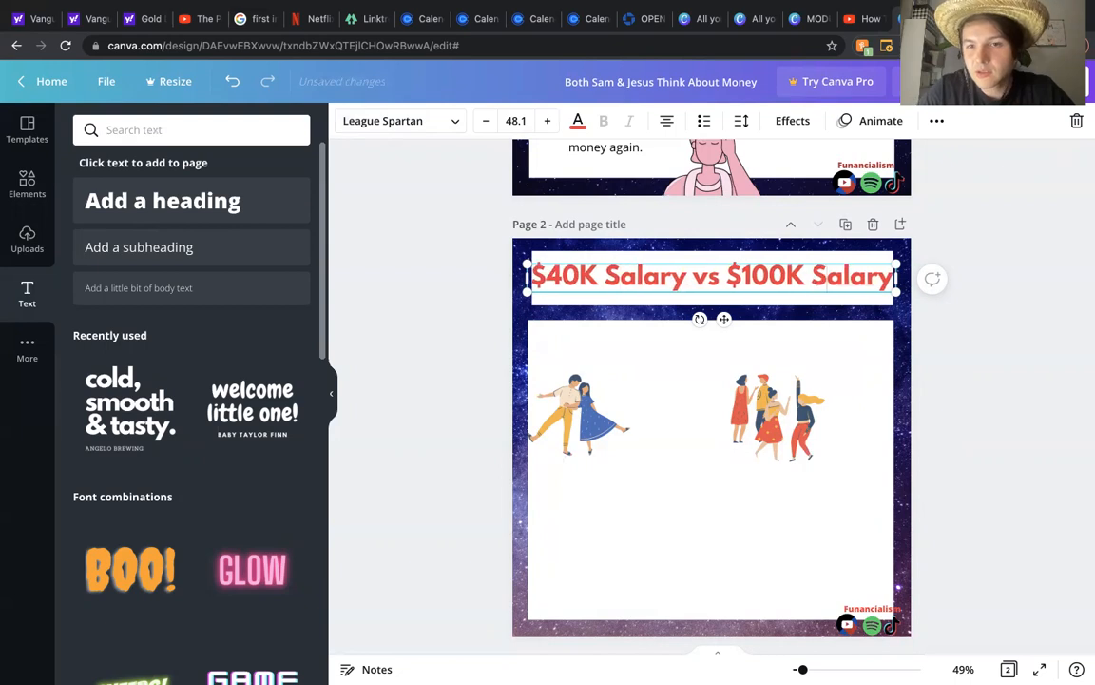
click(990, 386)
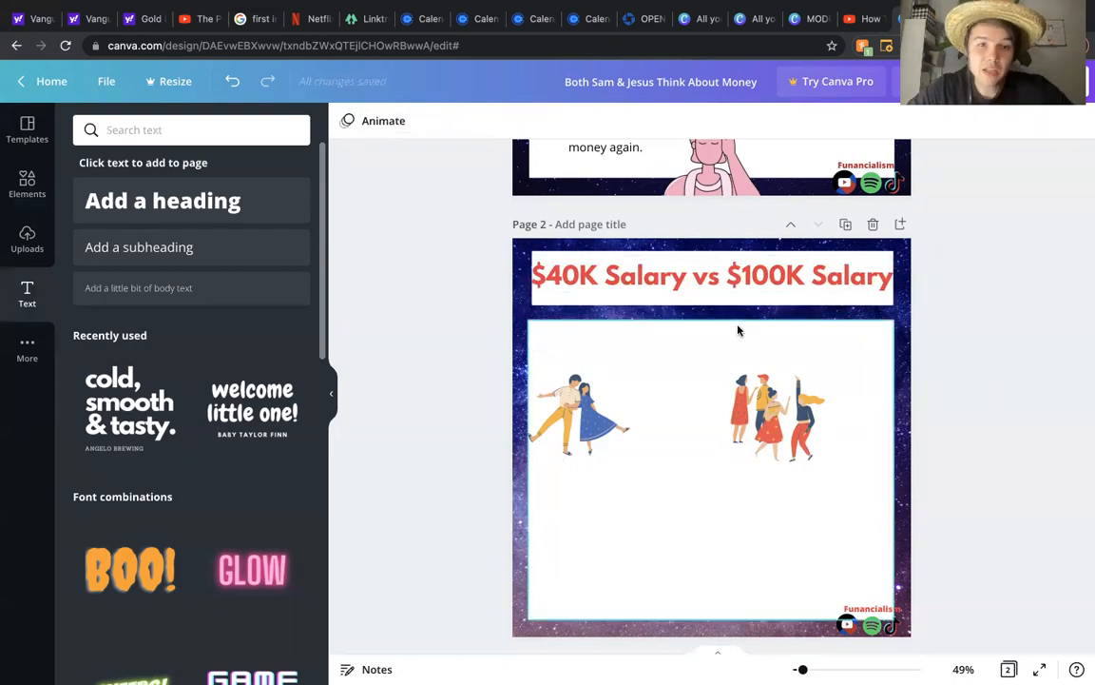
Step: Adjust the heading box's edges to fit within the banner
click(554, 276)
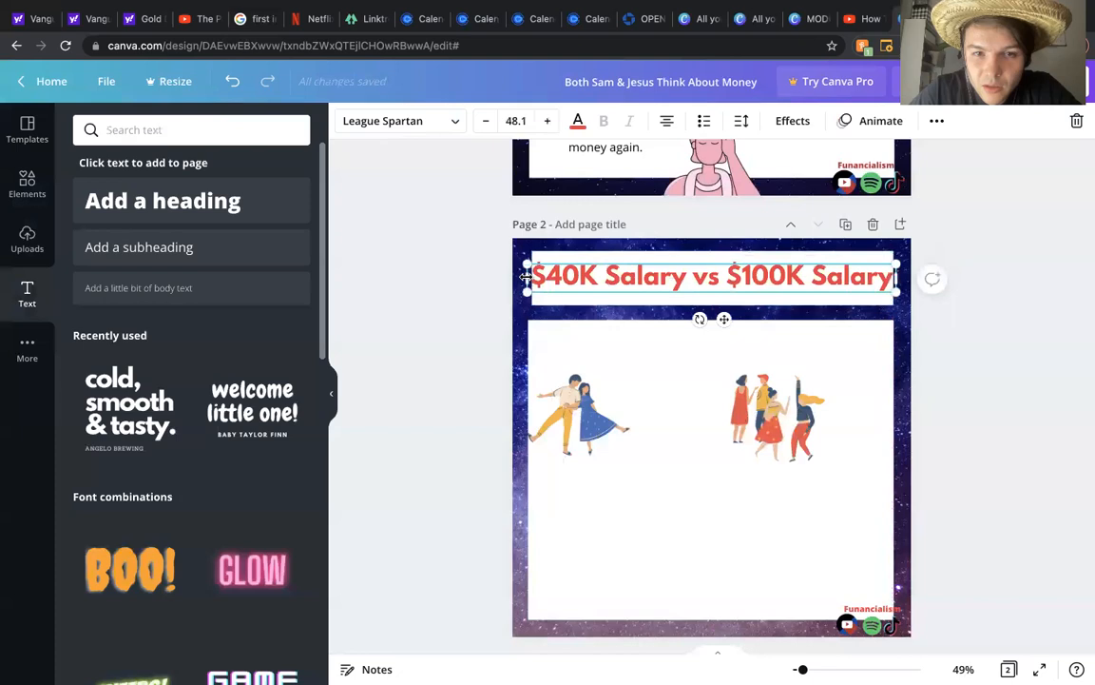
drag(525, 275, 530, 276)
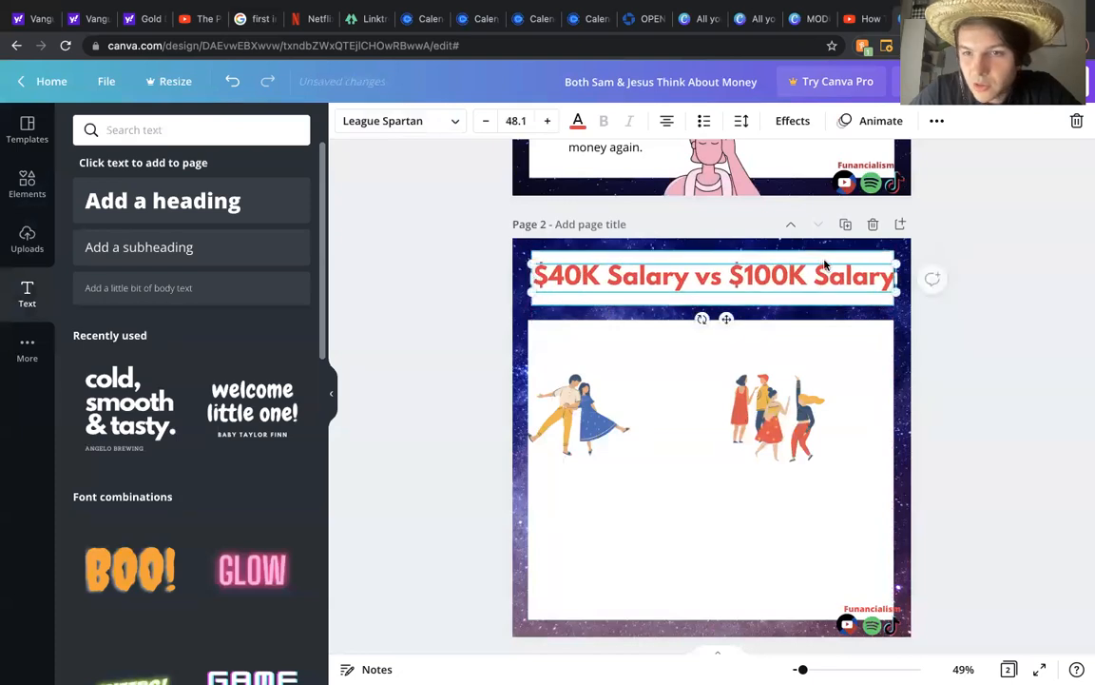
drag(894, 279, 898, 286)
click(1012, 350)
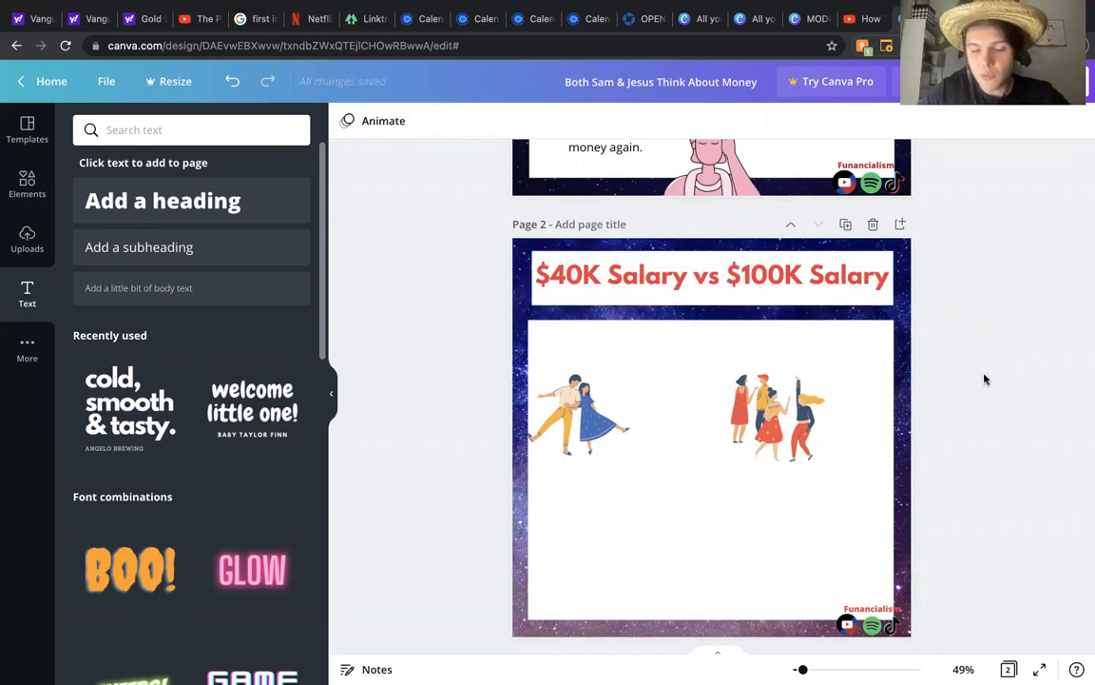
Step: Move both dancing illustrations up to the top of the content panel and shrink them slightly
drag(790, 419, 772, 364)
drag(801, 407, 796, 400)
drag(581, 419, 581, 365)
drag(630, 403, 616, 390)
click(960, 455)
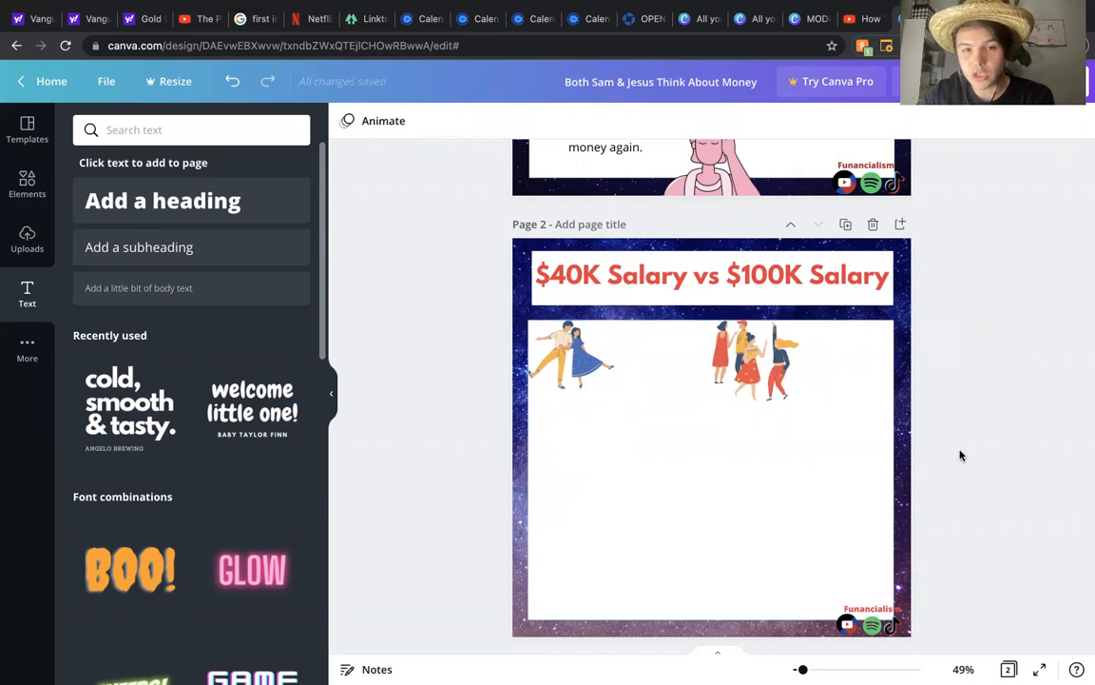
Step: Fine-tune the size and positions of the couple and group illustrations along the panel's top edge
click(563, 374)
drag(531, 387, 523, 392)
drag(578, 367, 583, 365)
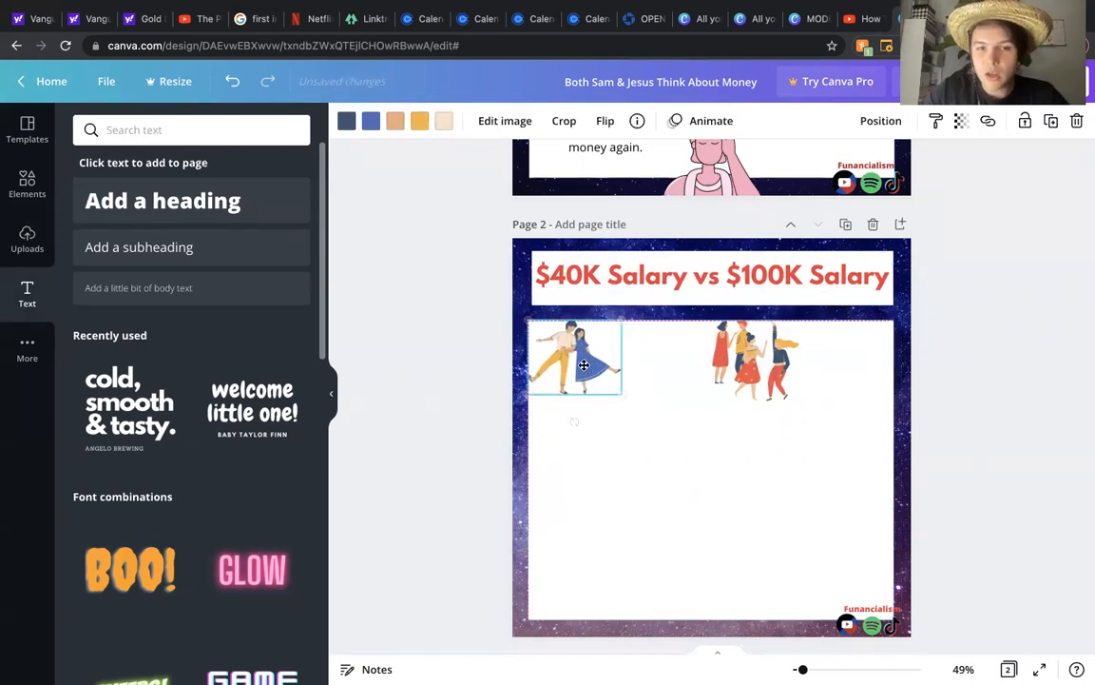
drag(746, 367, 742, 369)
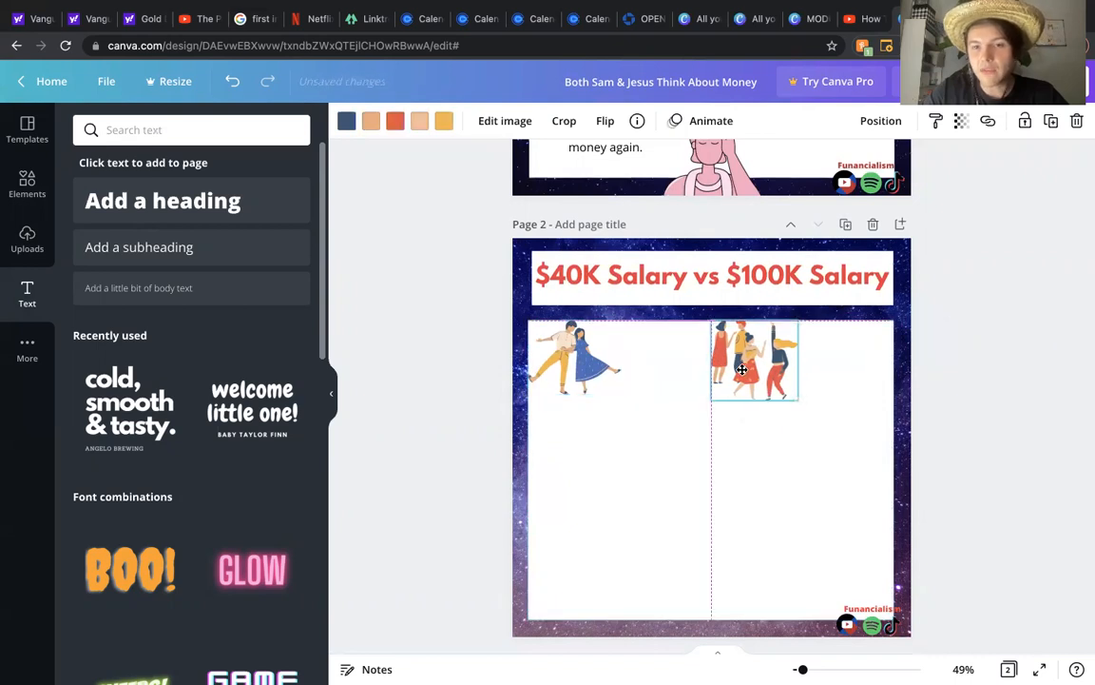
click(1019, 416)
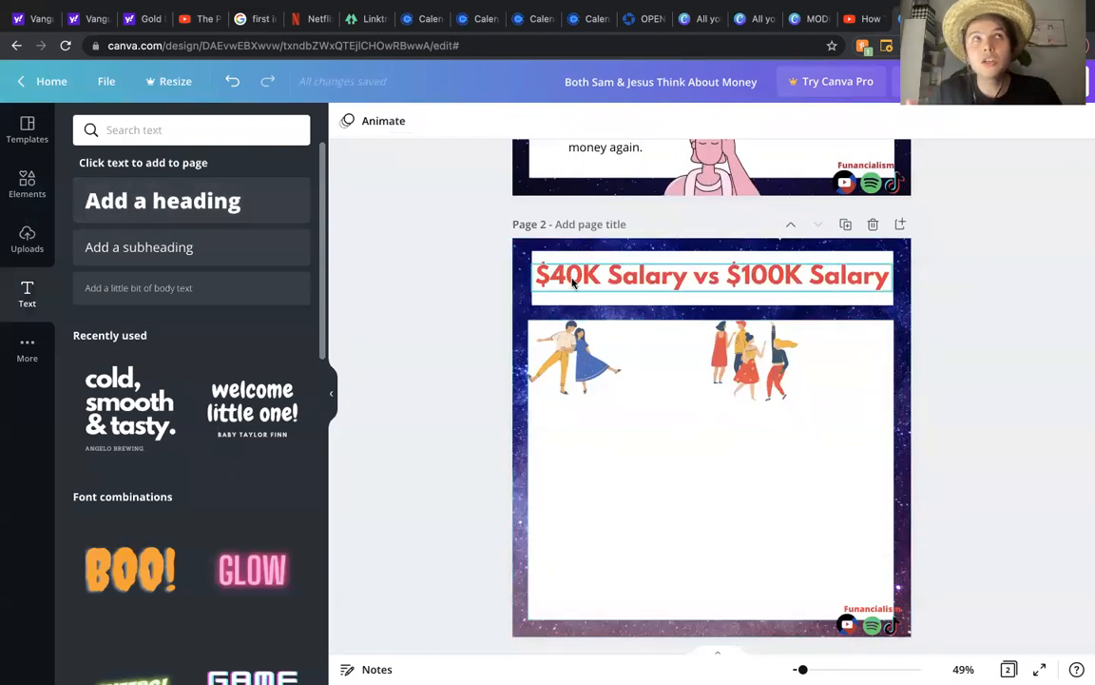
click(801, 278)
drag(802, 274, 729, 275)
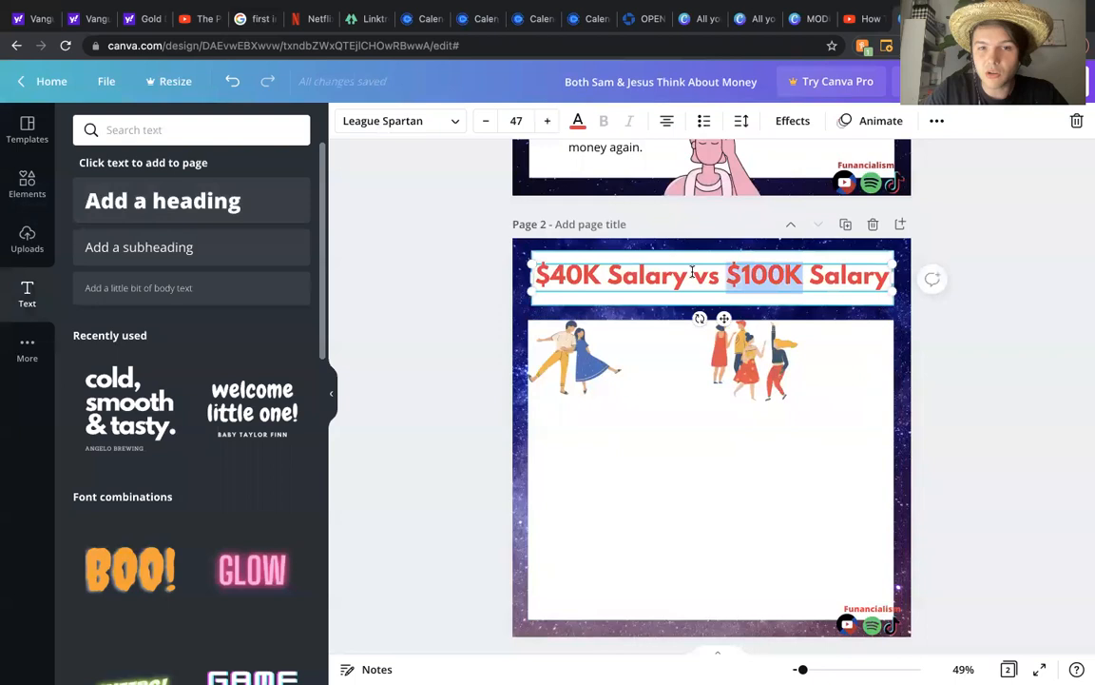
click(697, 272)
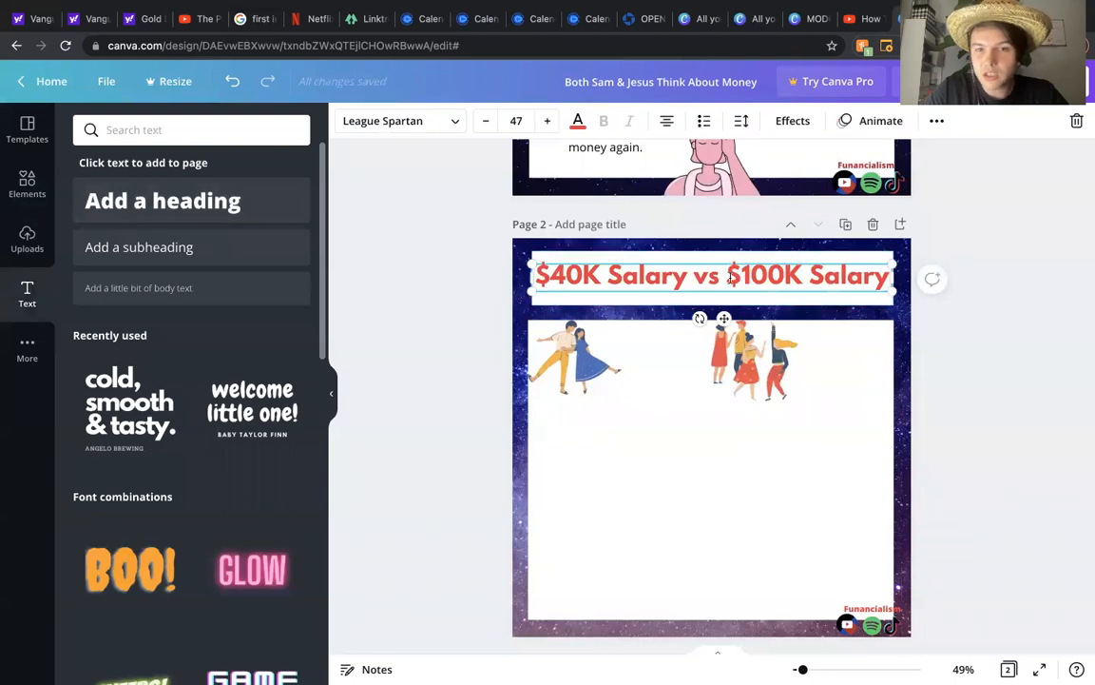
click(966, 382)
scroll(966, 381, up, 5)
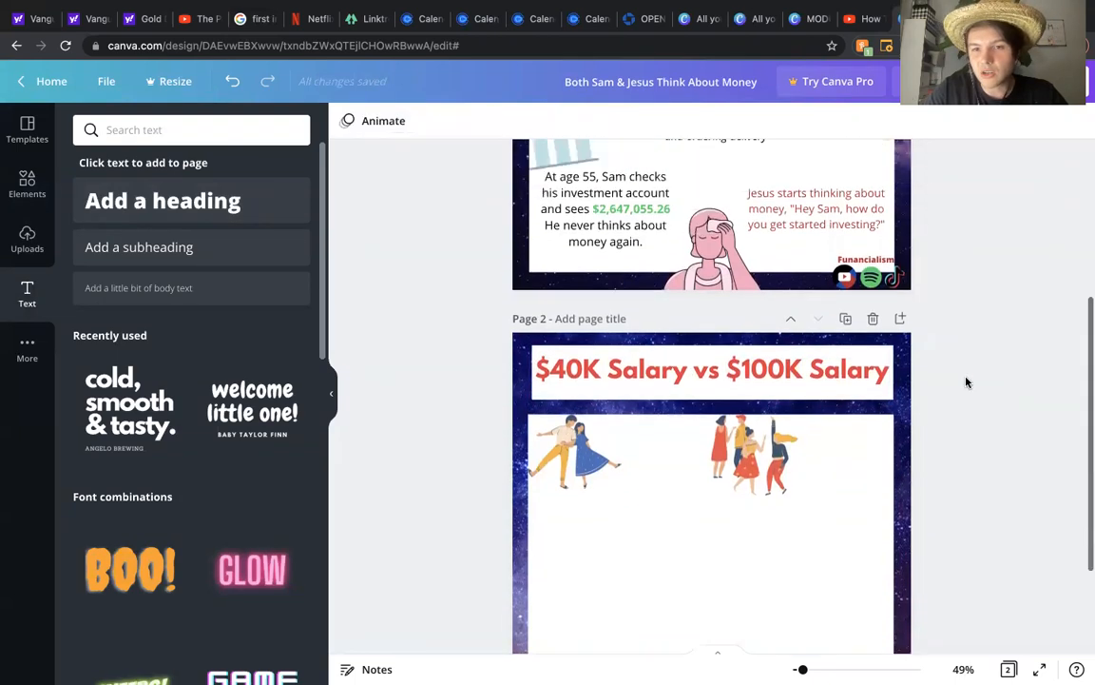
scroll(966, 381, down, 4)
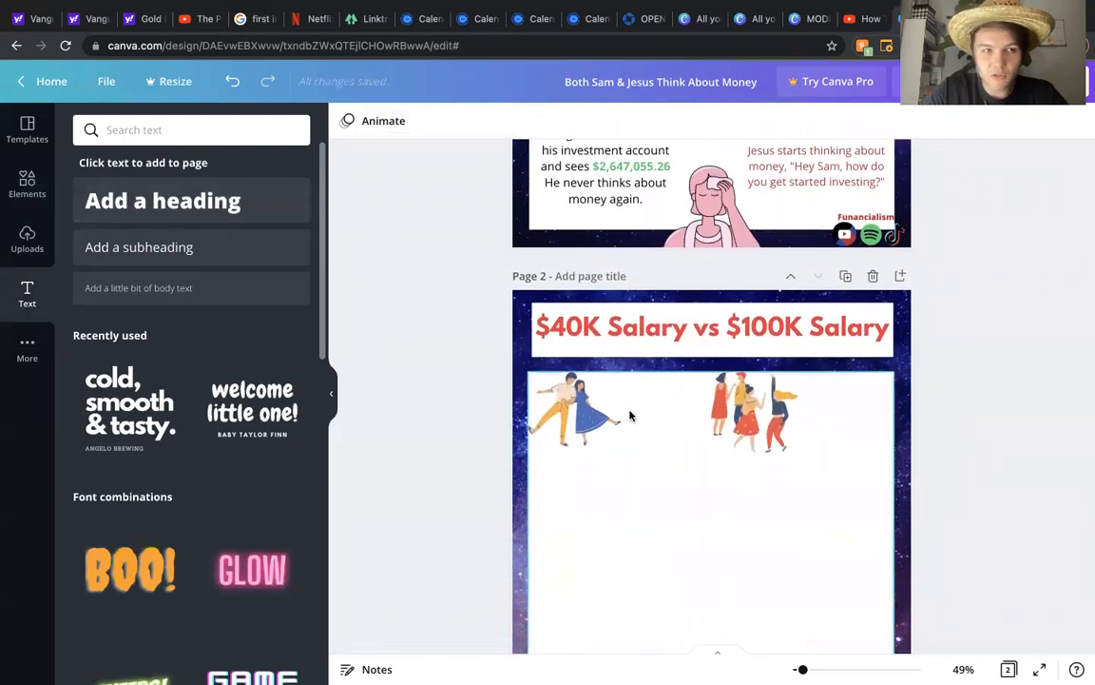
Step: Add a subheading text box in the content panel and write "The humble frugals get paid $40K annual salary,"
click(233, 258)
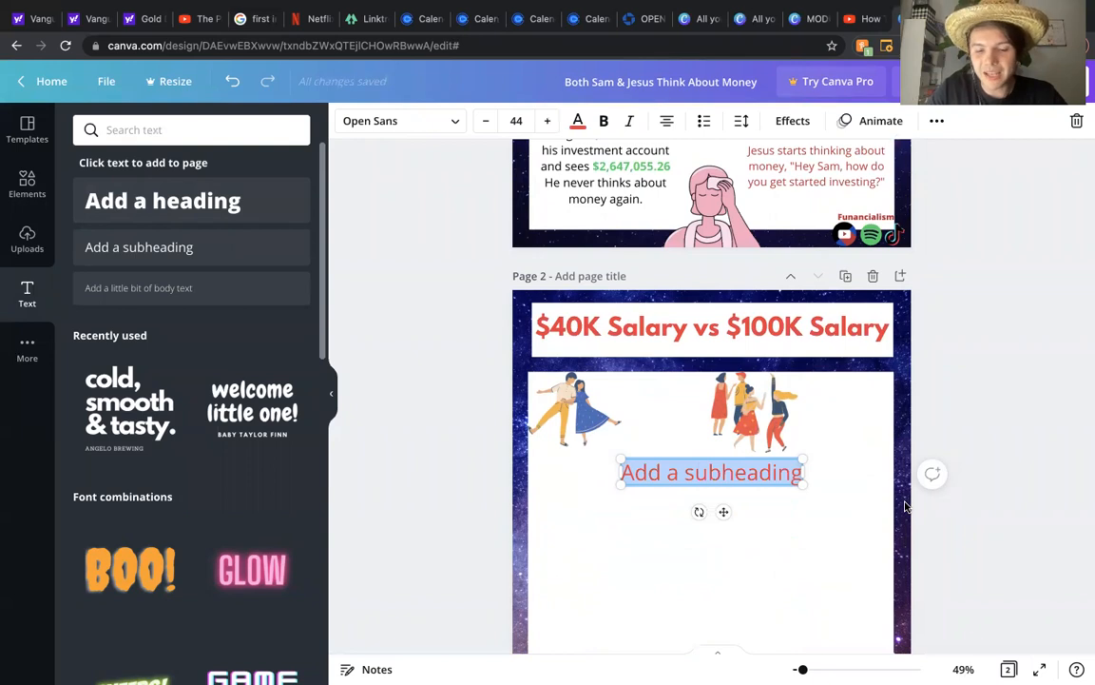
text(Humble)
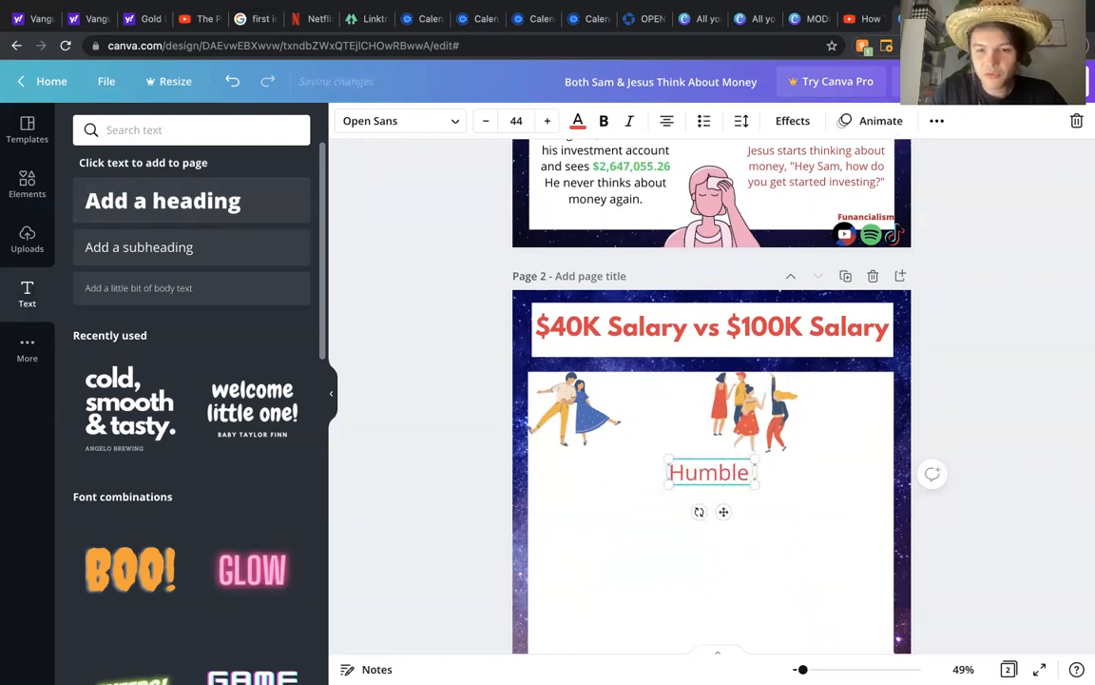
key(BackSpace)
key(BackSpace)
key(BackSpace)
key(BackSpace)
key(BackSpace)
key(BackSpace)
text(the hum)
key(BackSpace)
key(BackSpace)
key(BackSpace)
key(BackSpace)
key(BackSpace)
key(BackSpace)
key(BackSpace)
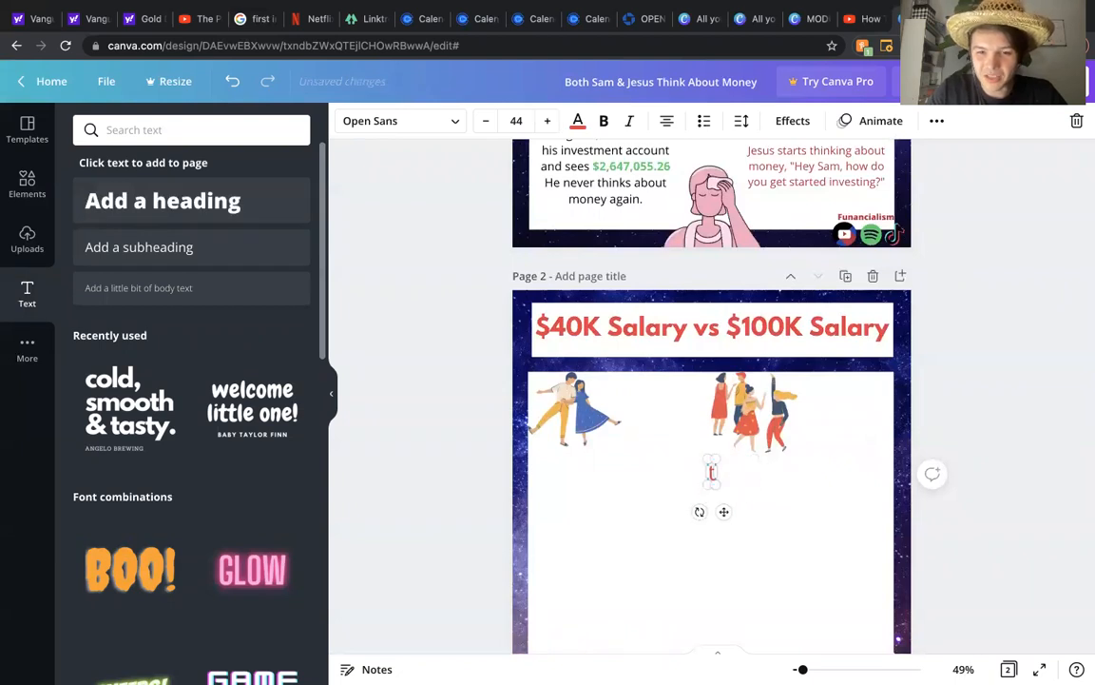
text(The humble f)
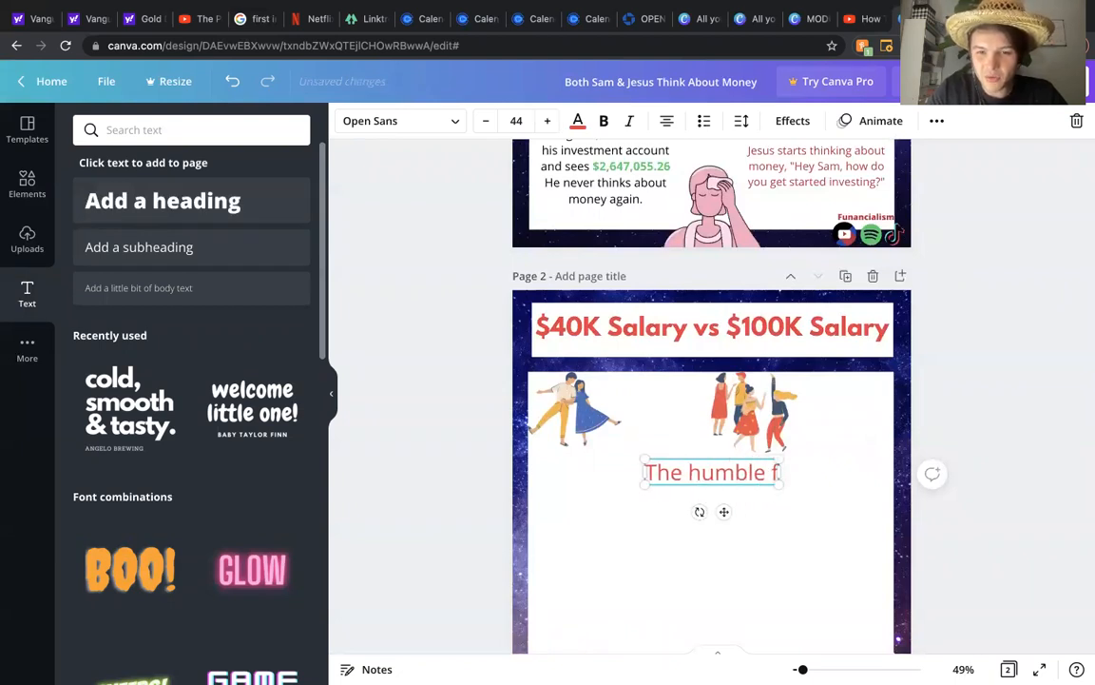
text(rugals get paid $40K annual)
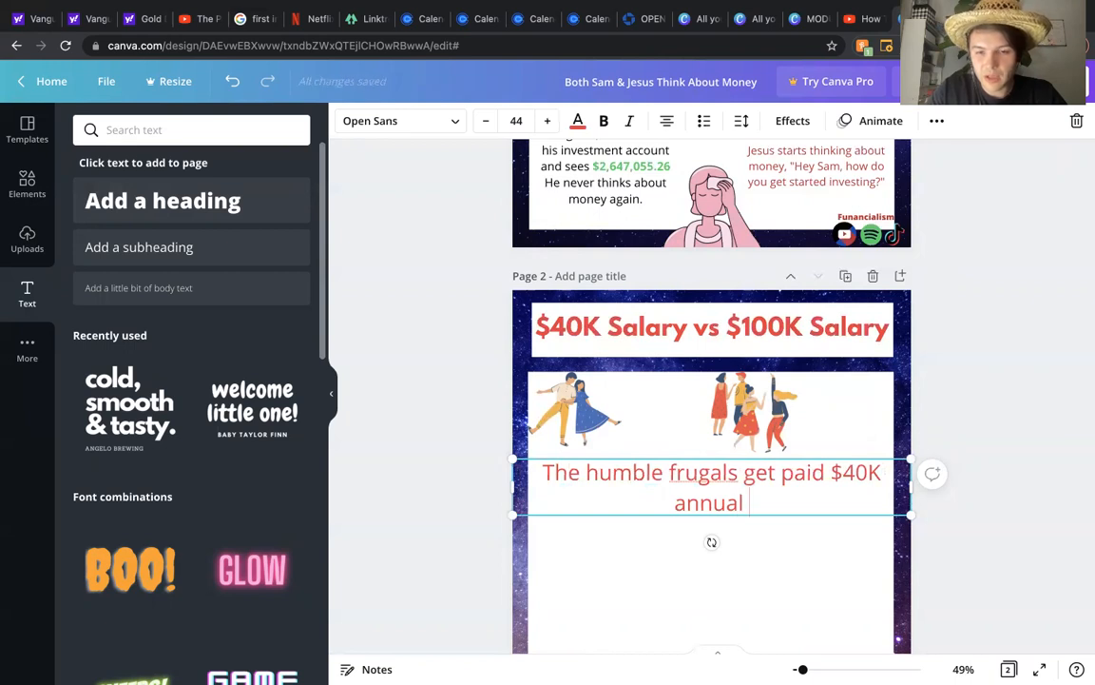
text( inc)
key(BackSpace)
key(BackSpace)
key(BackSpace)
key(BackSpace)
text(salary,)
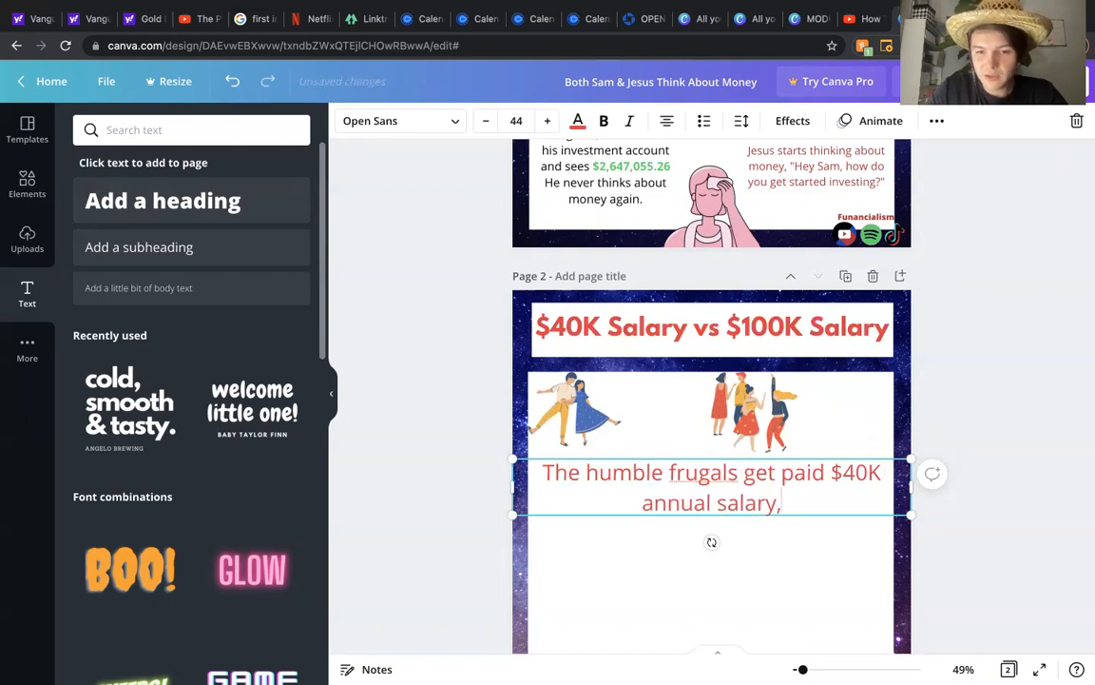
right_click(713, 473)
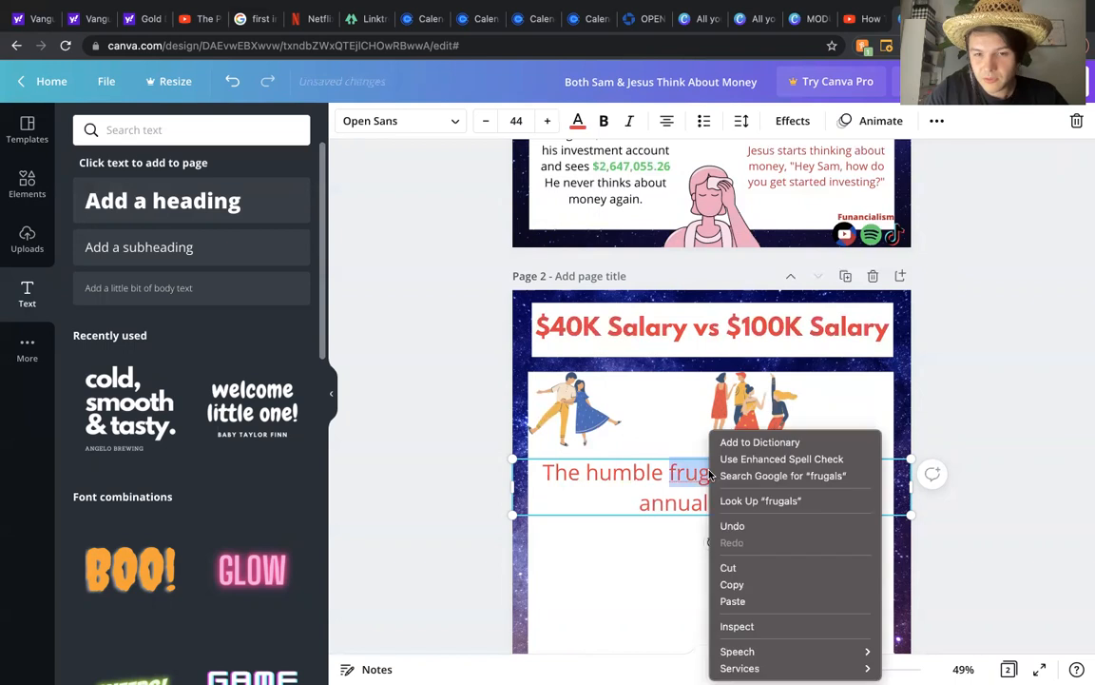
click(687, 476)
click(698, 476)
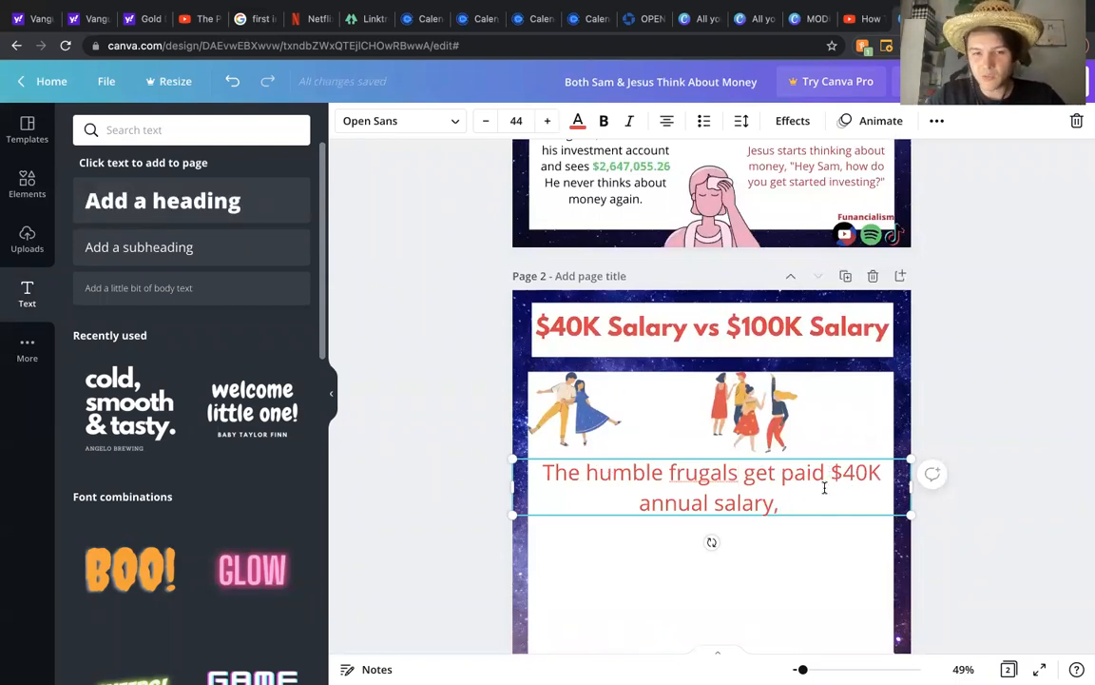
Step: Extend the text with "and choose to invest as much as they can."
text(and choose to)
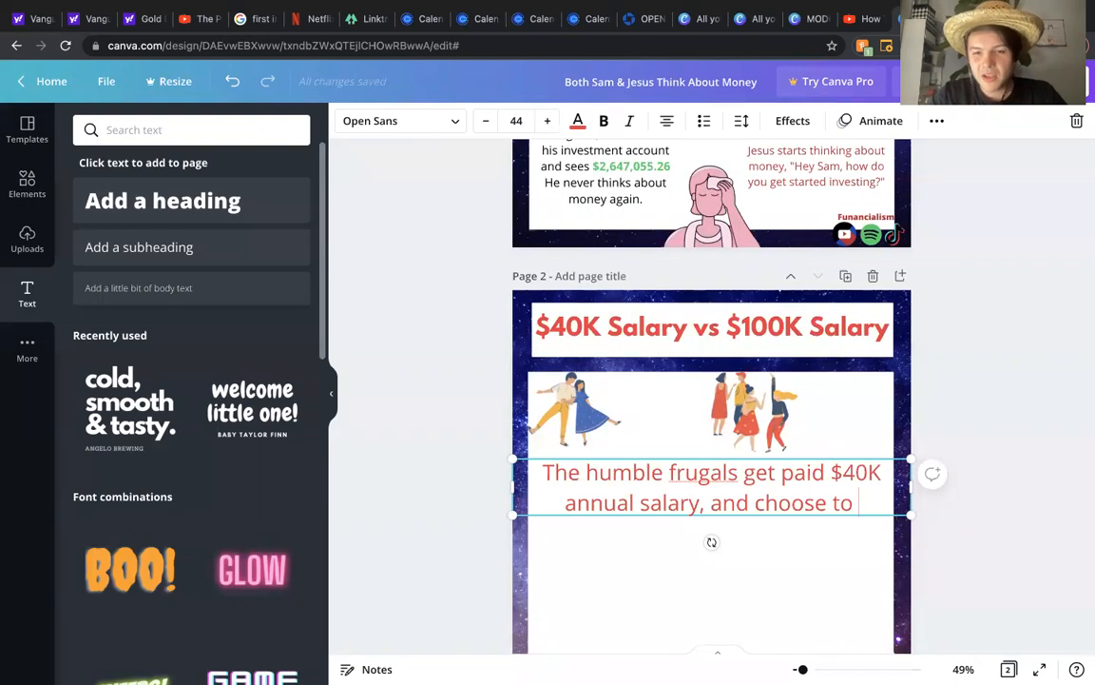
text(invest)
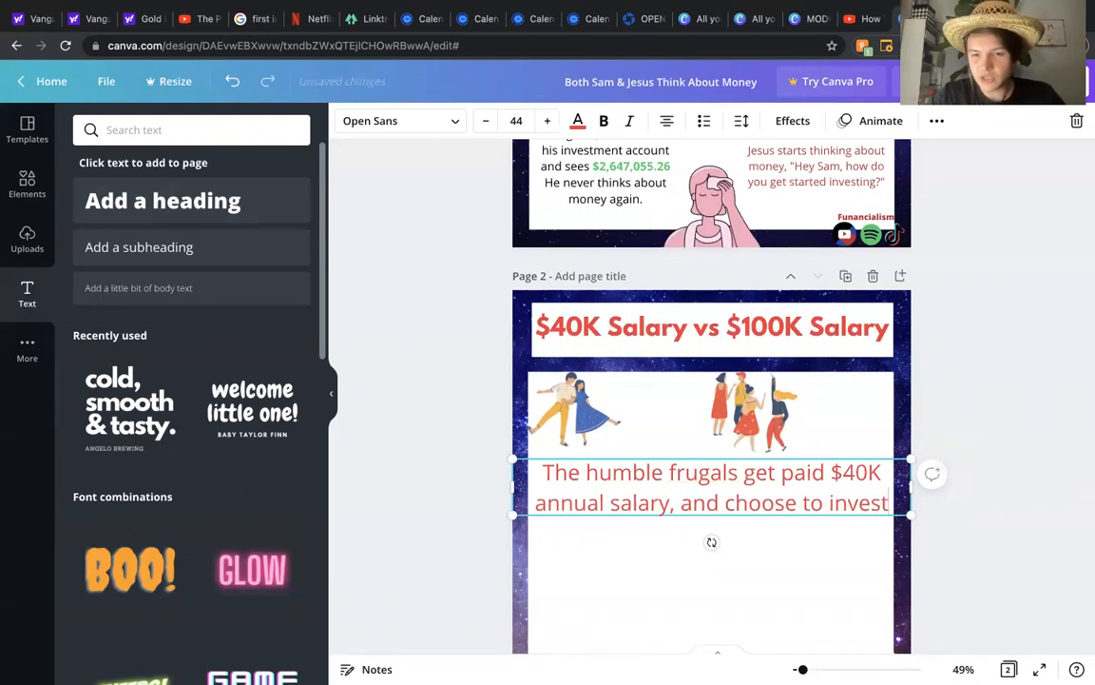
text( as m)
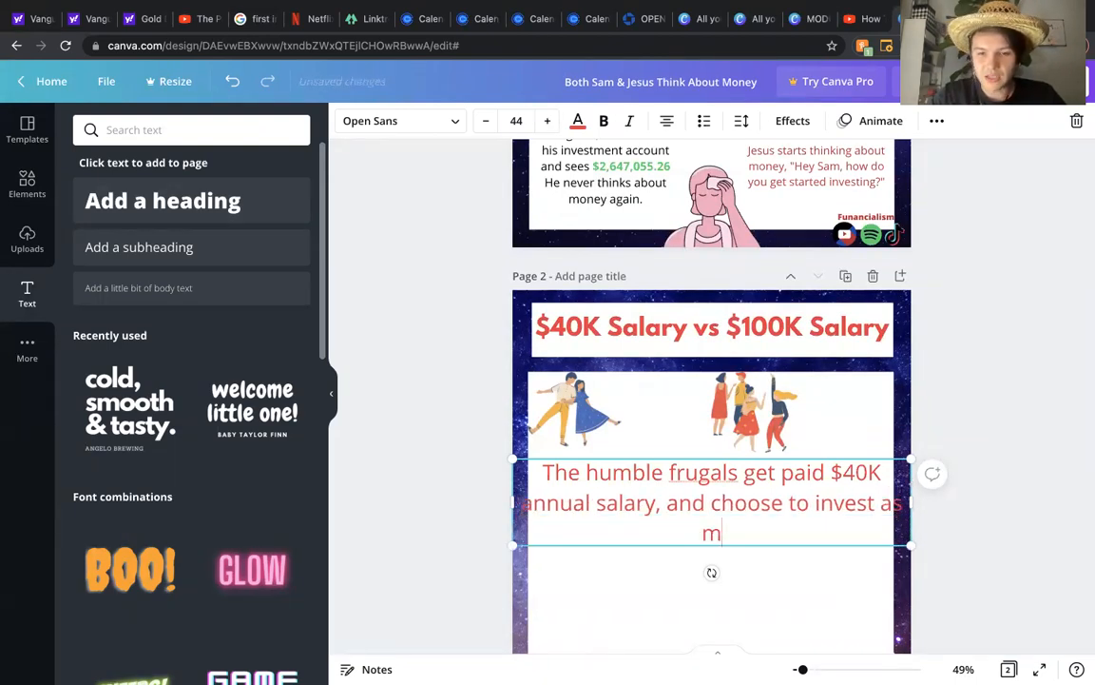
text(uch as they can)
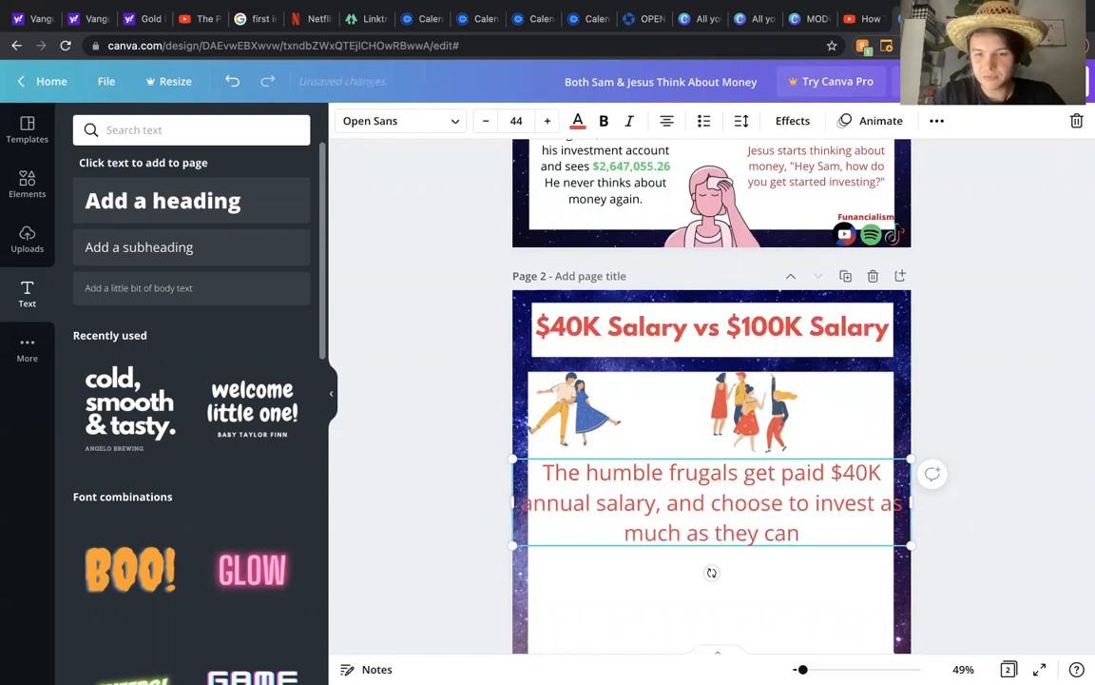
text( into)
key(BackSpace)
key(BackSpace)
key(BackSpace)
key(BackSpace)
key(BackSpace)
key(BackSpace)
text(n.)
Step: Narrow the subheading box to a four-line block and move it under the couple illustration, nudging the group illustration right
drag(908, 550, 674, 491)
drag(738, 428, 757, 428)
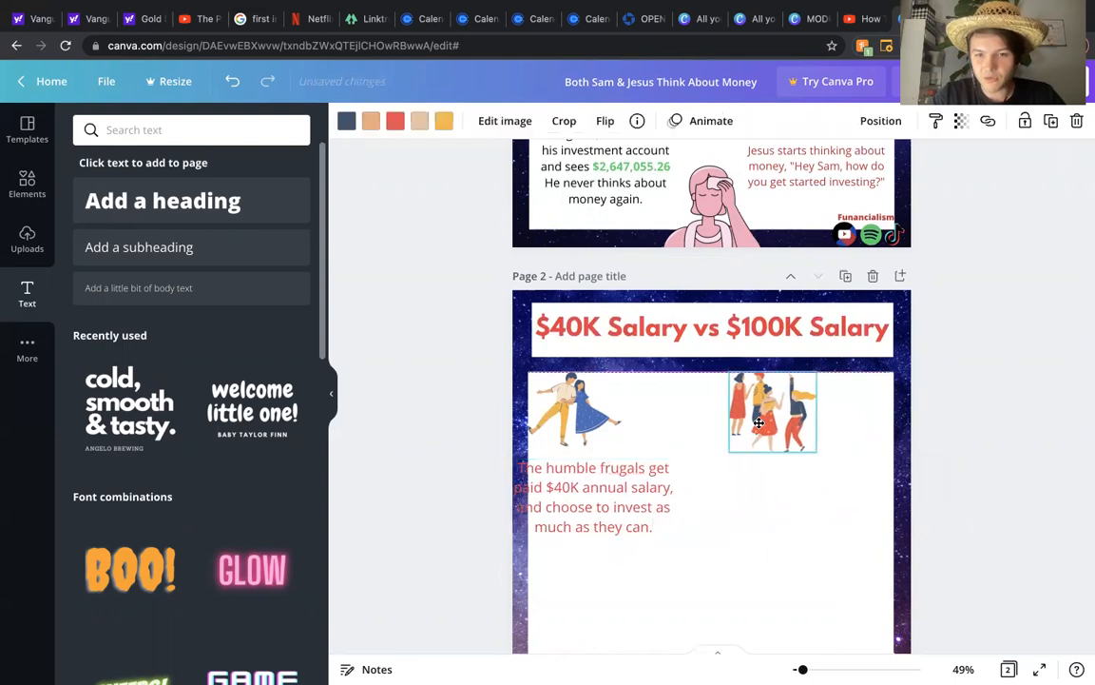
drag(628, 496, 677, 489)
Step: Shrink the couple illustration into the panel's top-left corner and move the text up between the two illustrations
click(586, 439)
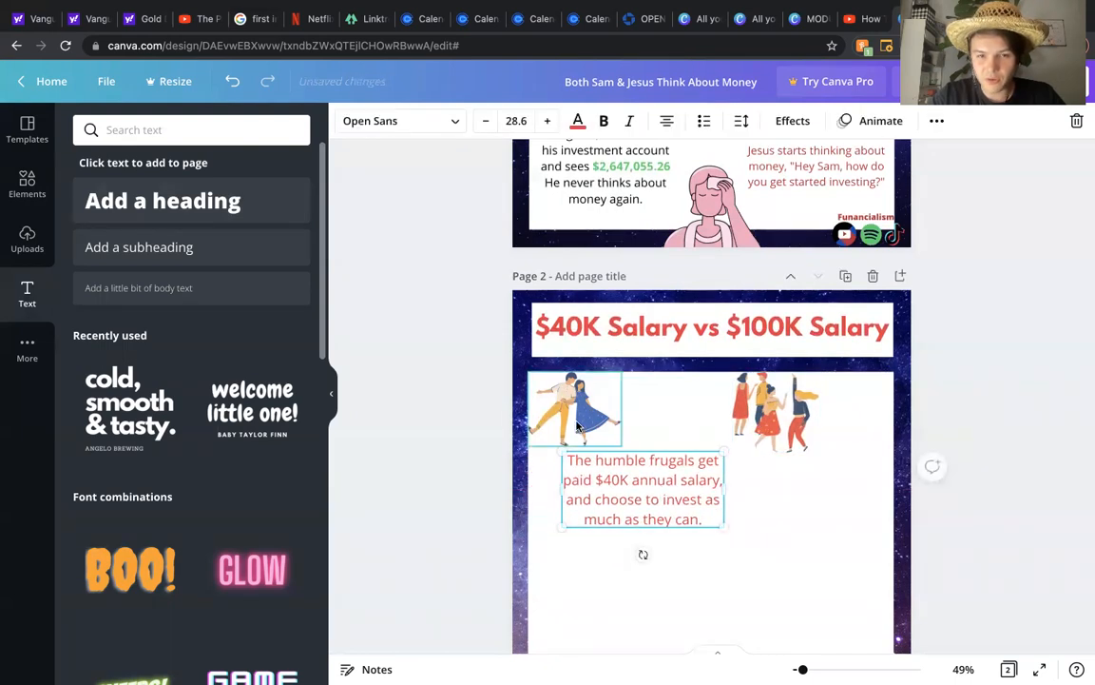
drag(607, 440, 552, 402)
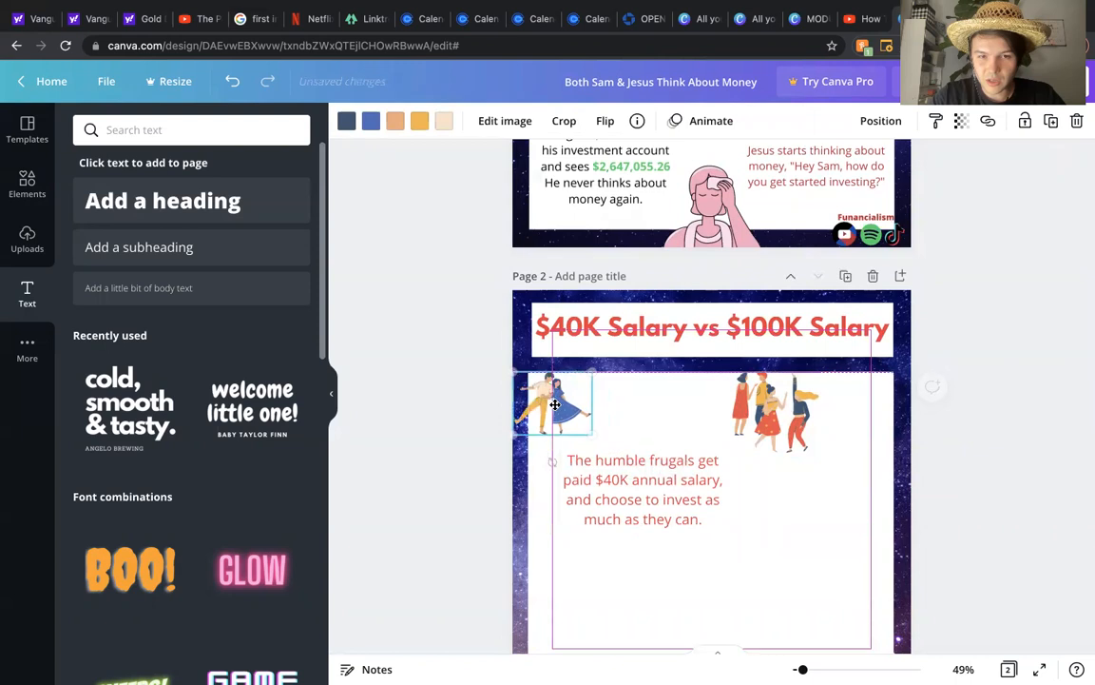
drag(654, 493, 665, 413)
drag(763, 416, 778, 403)
Step: Shrink the text box to about 25 pt text and nudge the couple illustration so everything fits in the top row
click(689, 419)
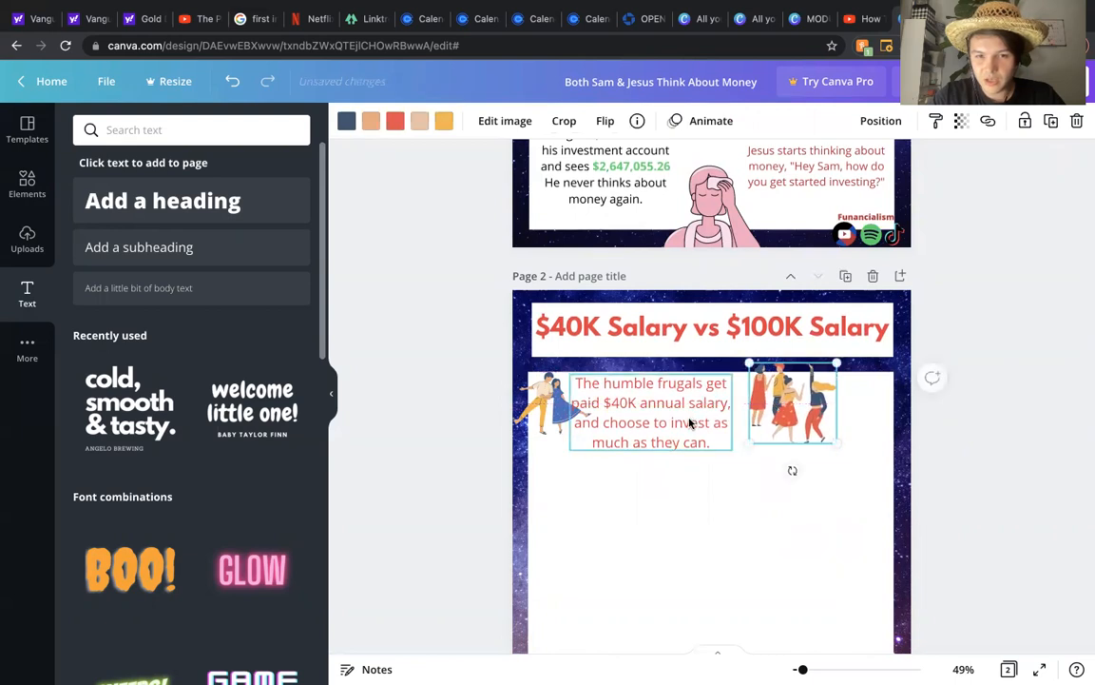
drag(734, 452, 690, 408)
click(757, 484)
drag(619, 425, 633, 422)
click(650, 468)
click(664, 444)
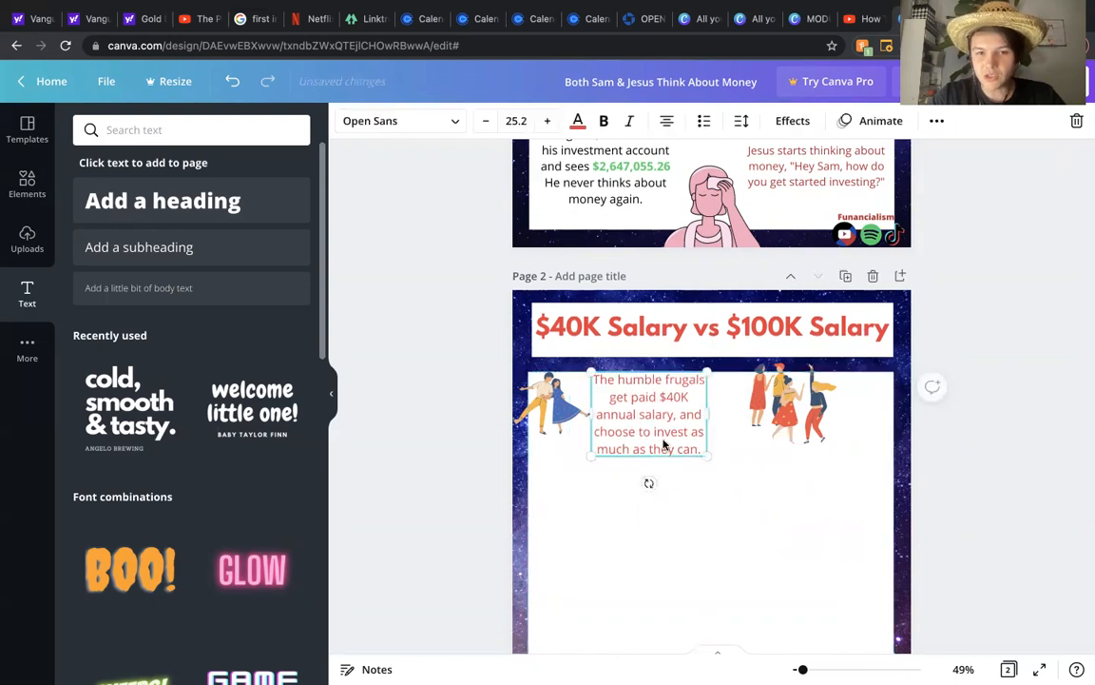
Step: Change the subheading text colour to black
click(577, 120)
click(123, 206)
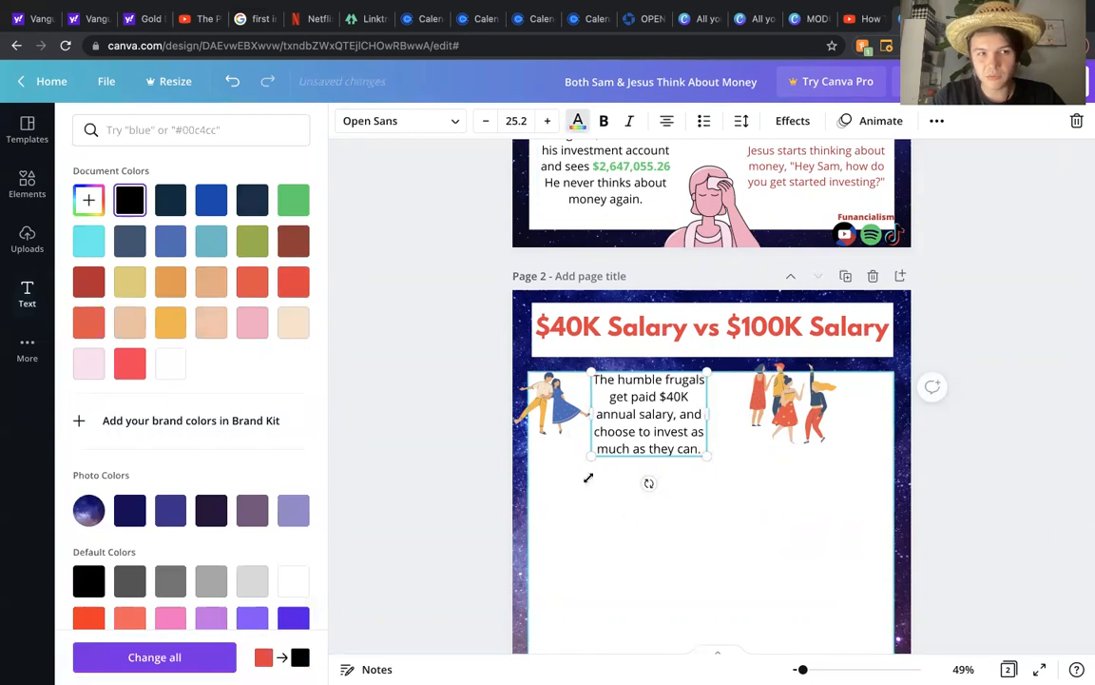
click(647, 556)
click(1019, 405)
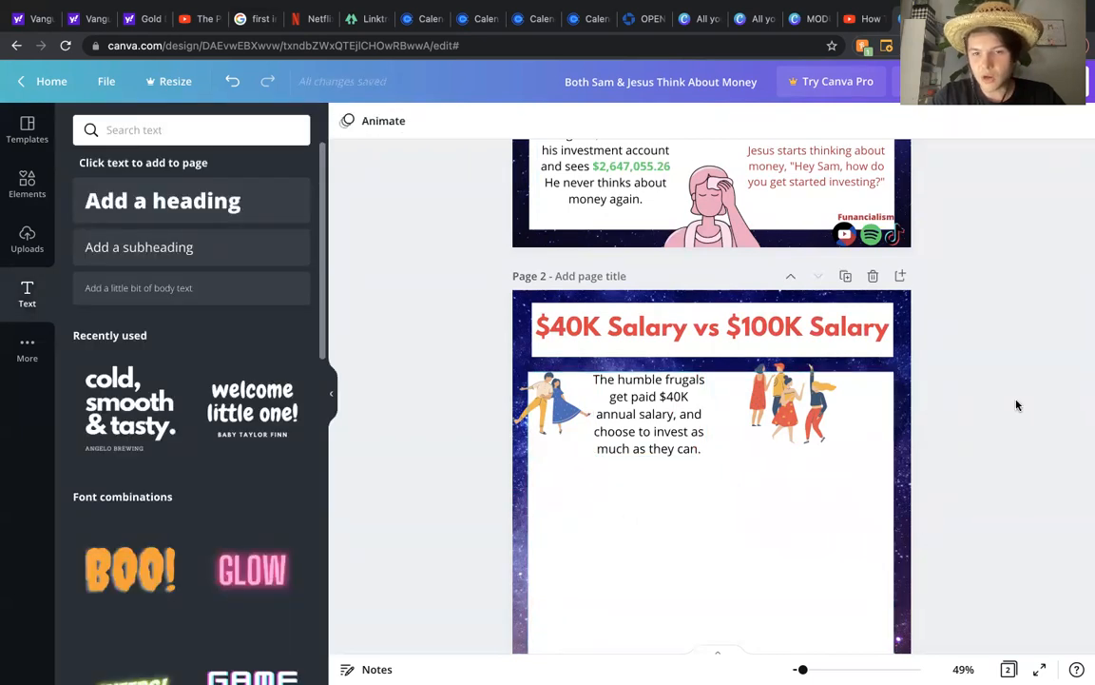
Step: Move the group illustration left, closer to the text block
scroll(1018, 405, down, 2)
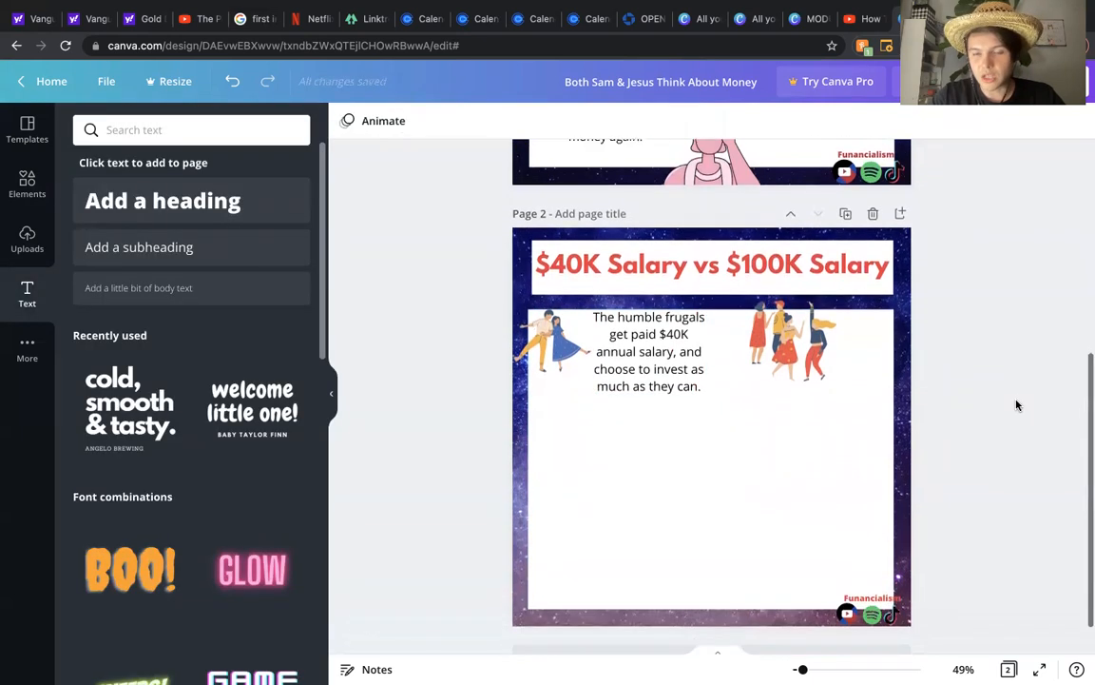
click(813, 341)
drag(796, 335, 757, 332)
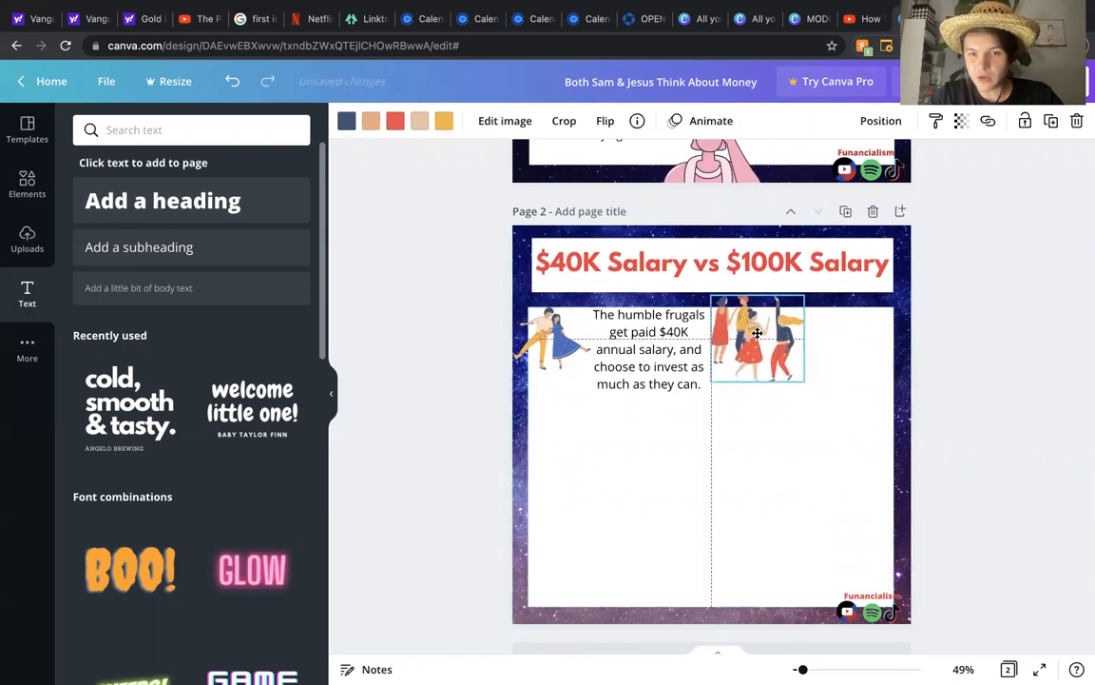
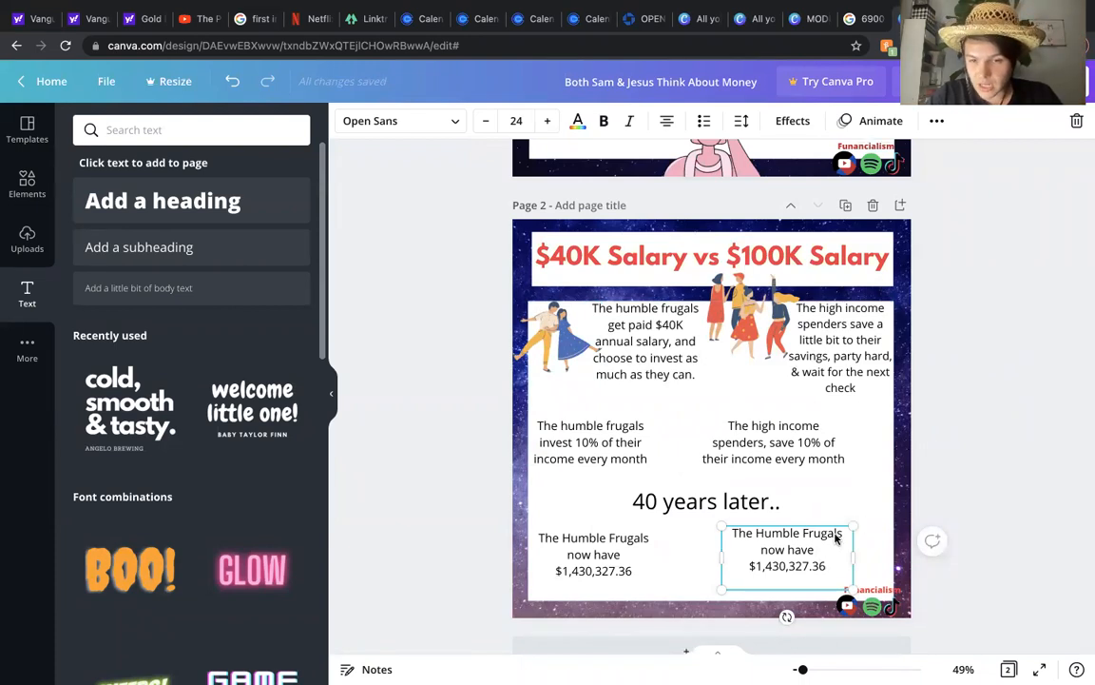
Step: Rewrite the start of the bottom-right text as "The High Income Spenders have saved up $"
drag(843, 532, 759, 532)
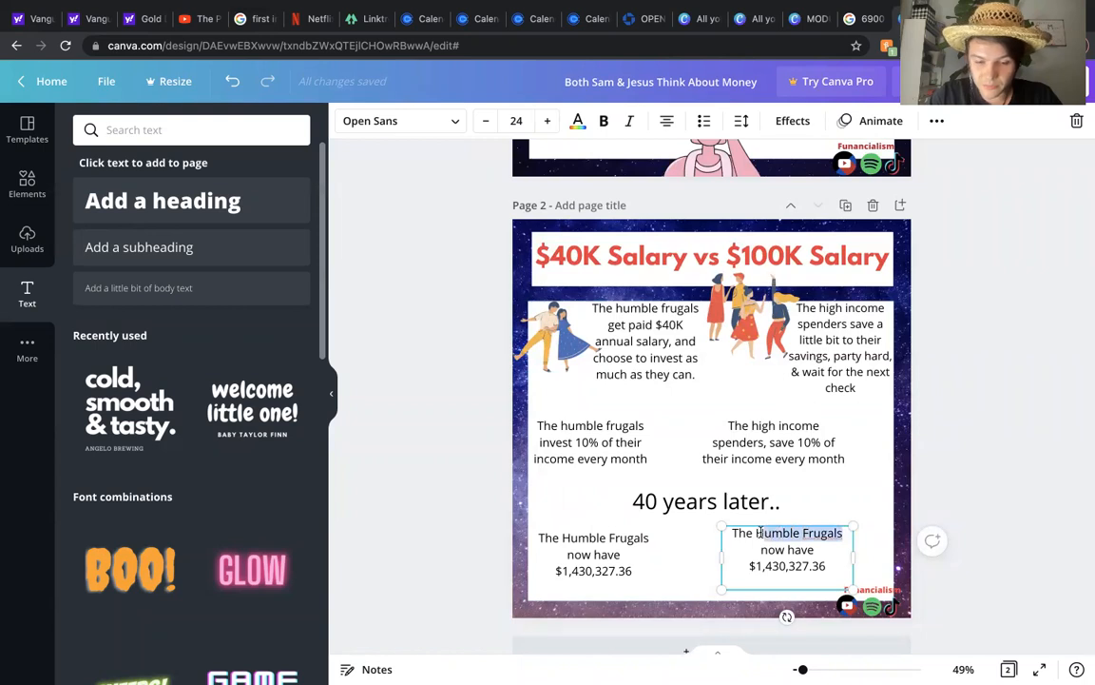
text(High Income Spenders have)
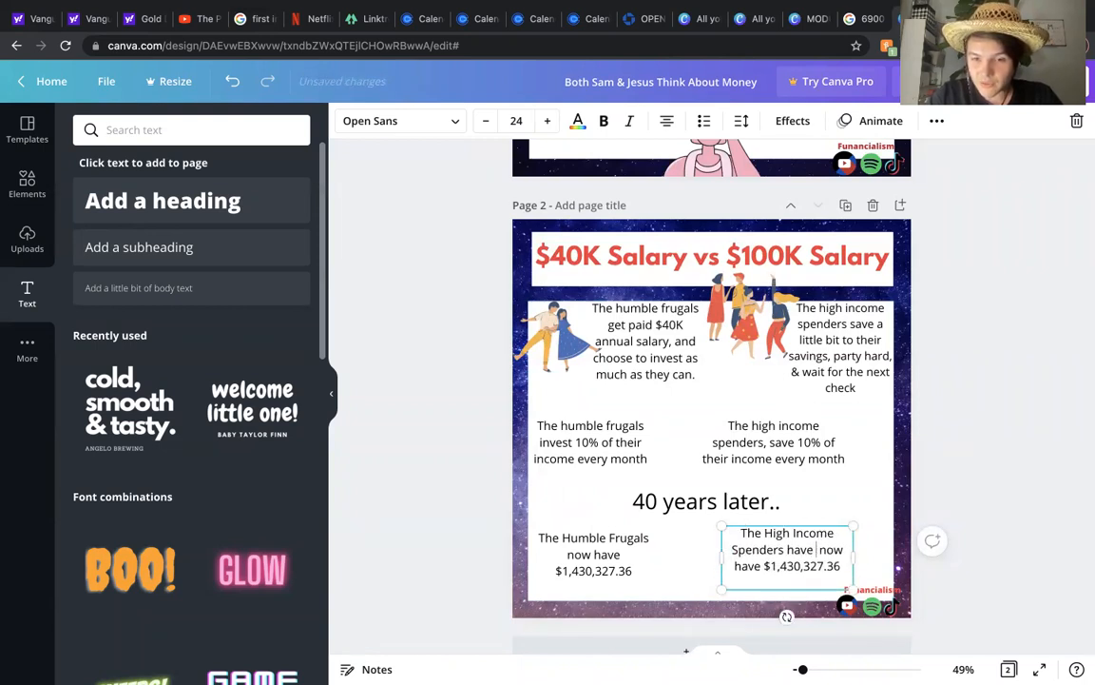
text( saved up $)
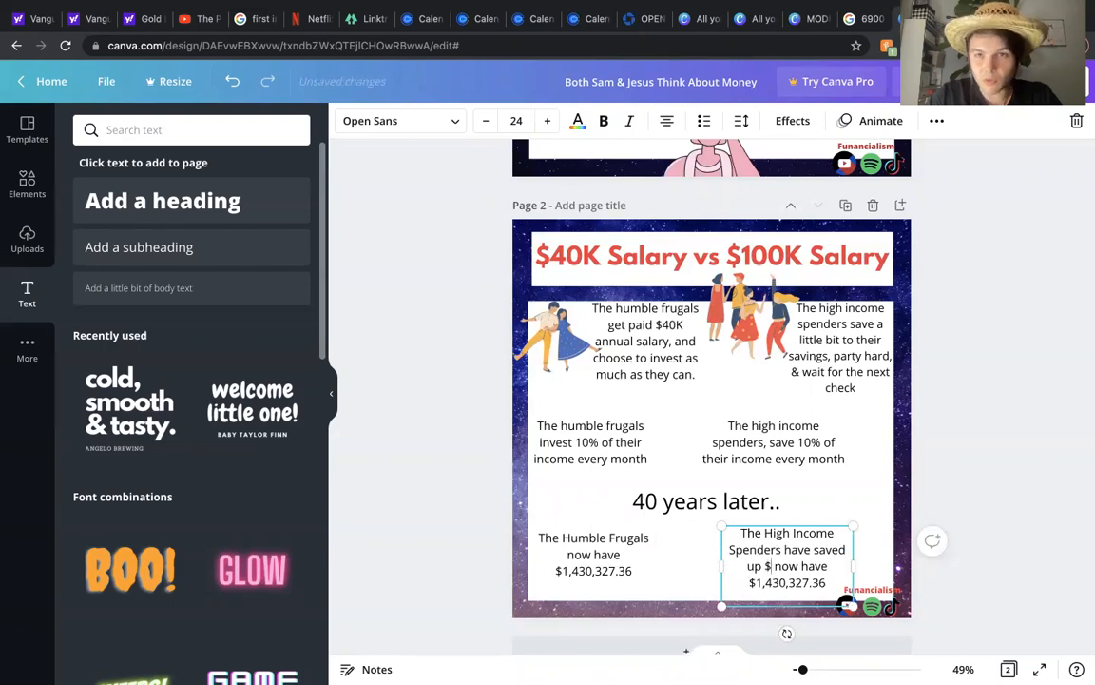
Step: Check the 6900 x 40 result in the Google calculator tab and replace the old amount in the bottom-right text with 276,000
click(860, 18)
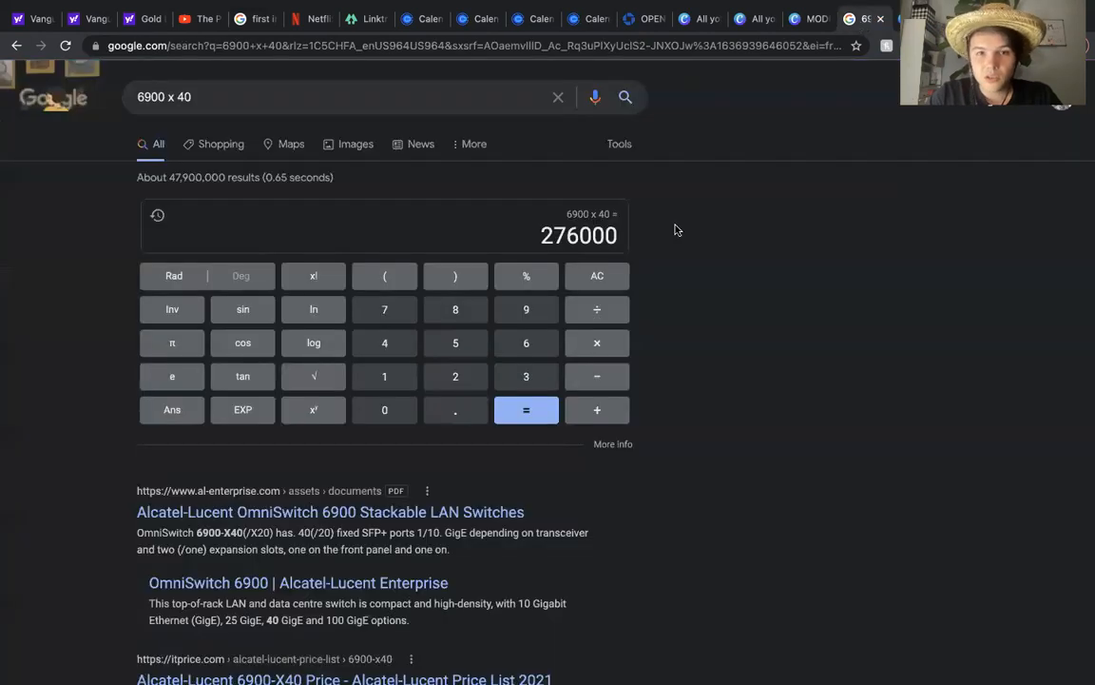
click(539, 235)
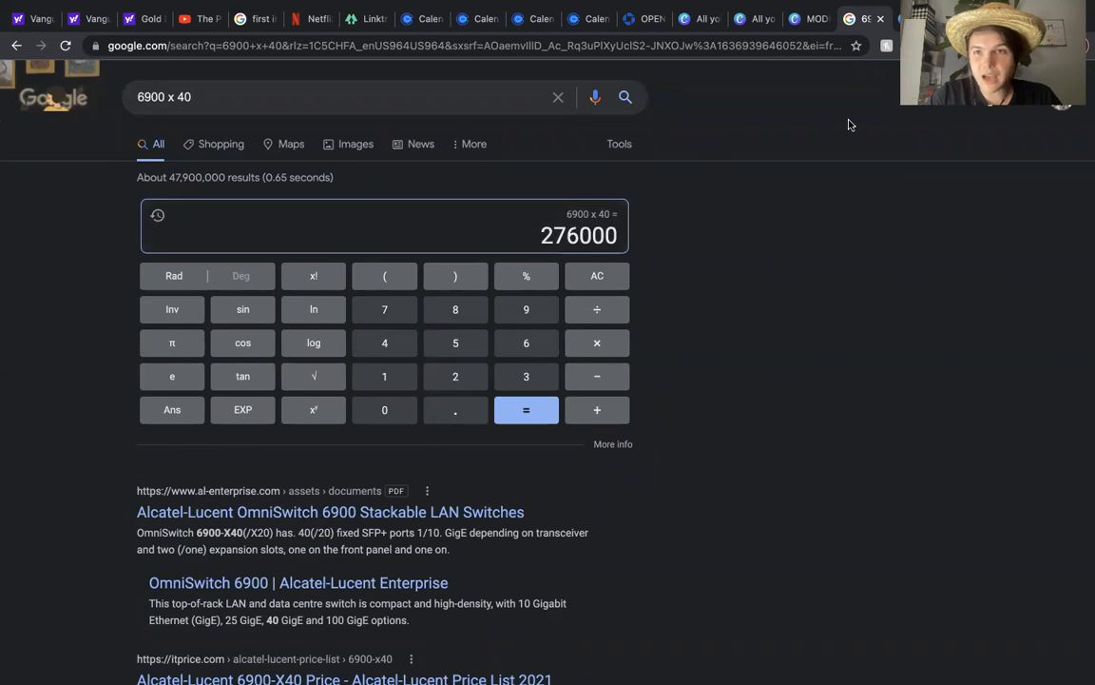
click(810, 21)
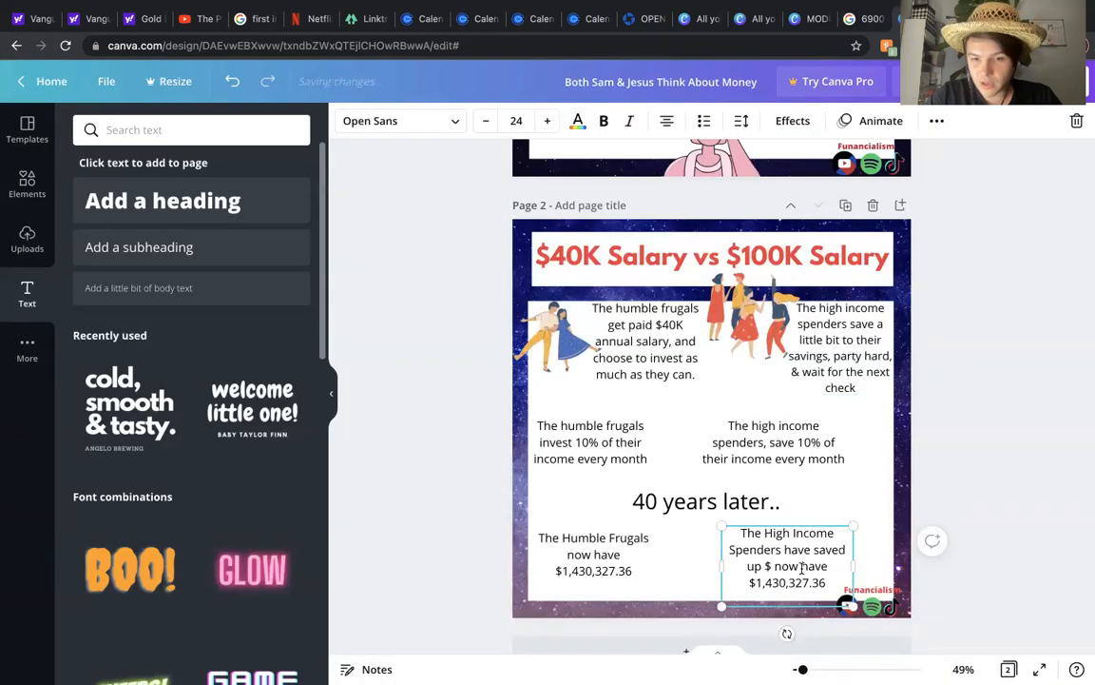
drag(827, 582, 778, 567)
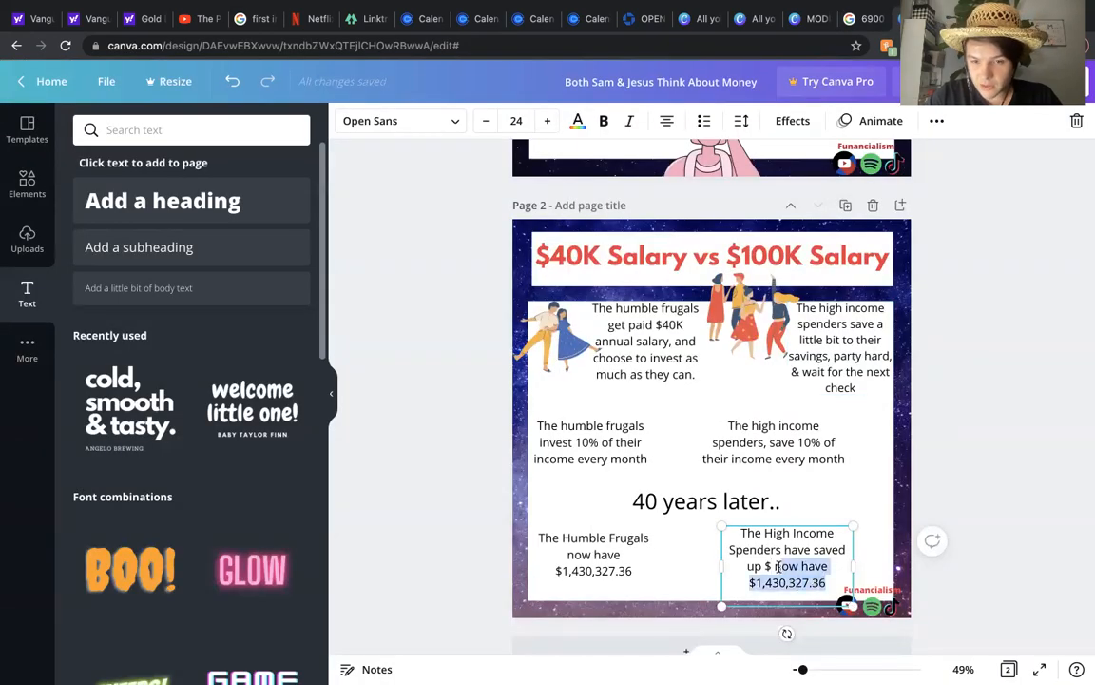
text(276,000)
Step: Nudge the bottom text boxes, the right middle text and the "40 years later.." heading into better alignment
click(980, 493)
drag(806, 550, 812, 550)
drag(610, 554, 610, 544)
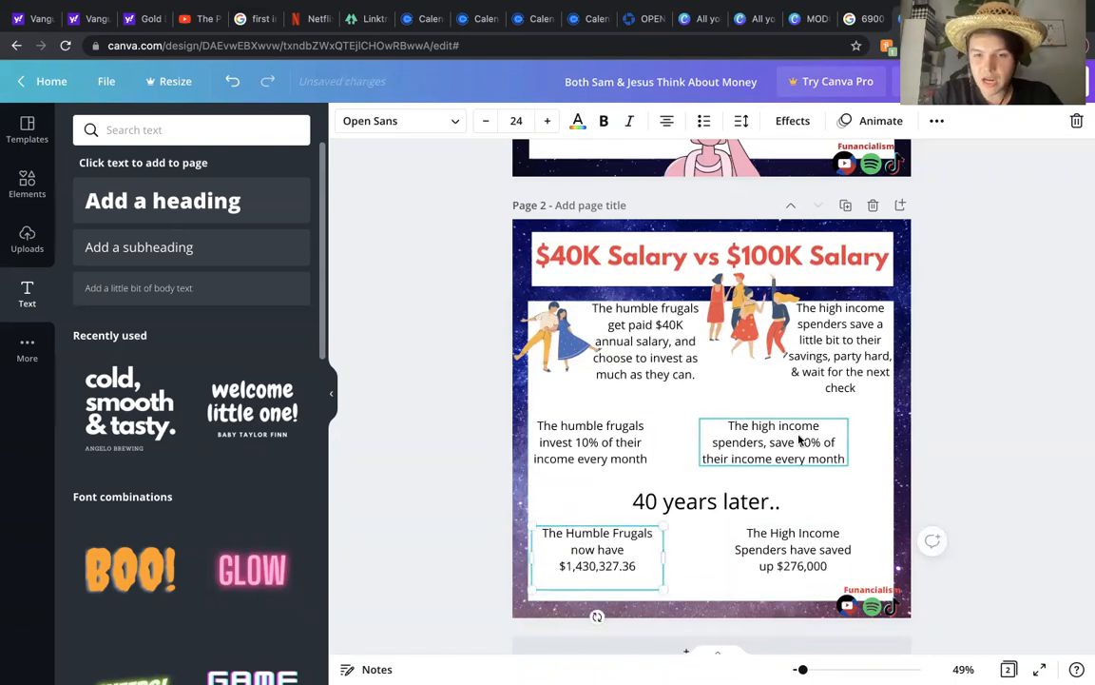
drag(799, 439, 810, 449)
drag(709, 502, 711, 492)
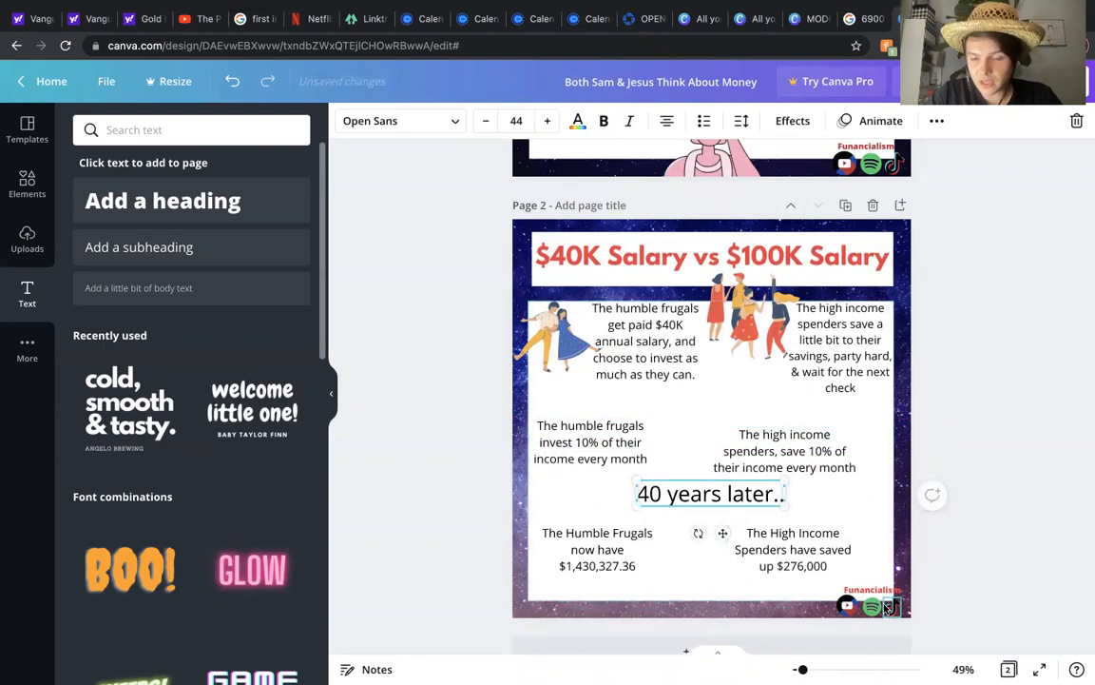
Step: Move the Funancialism label and the YouTube, Spotify and TikTok icons to the bottom centre of the page
drag(846, 606, 656, 607)
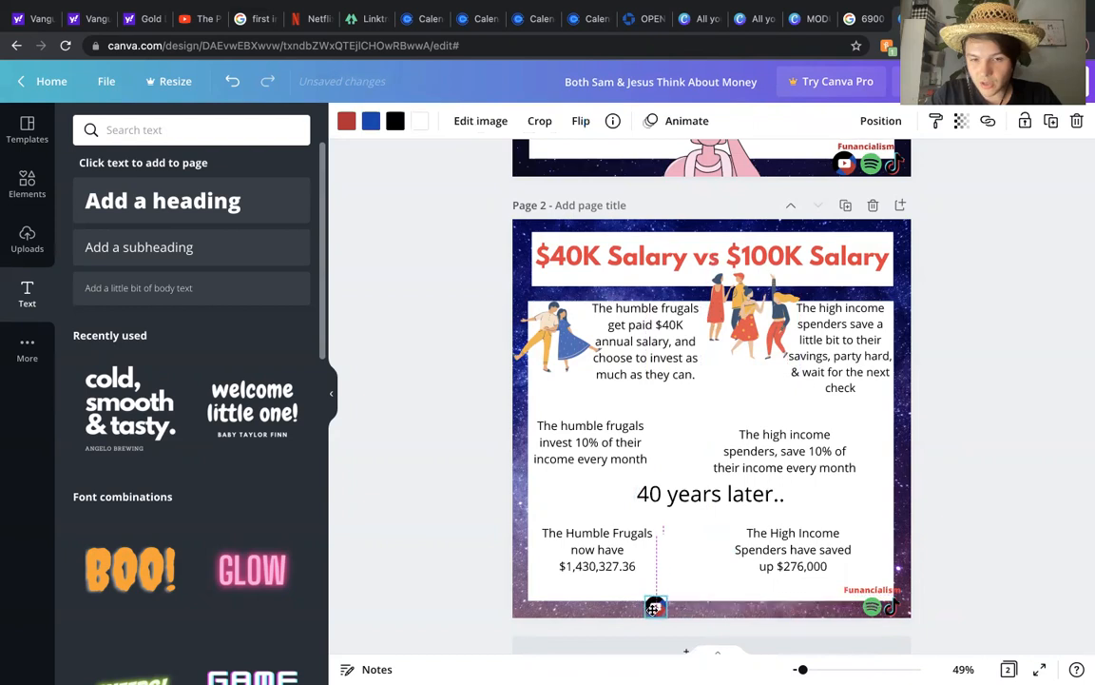
drag(872, 606, 684, 607)
drag(892, 608, 700, 606)
click(879, 588)
drag(878, 588, 697, 605)
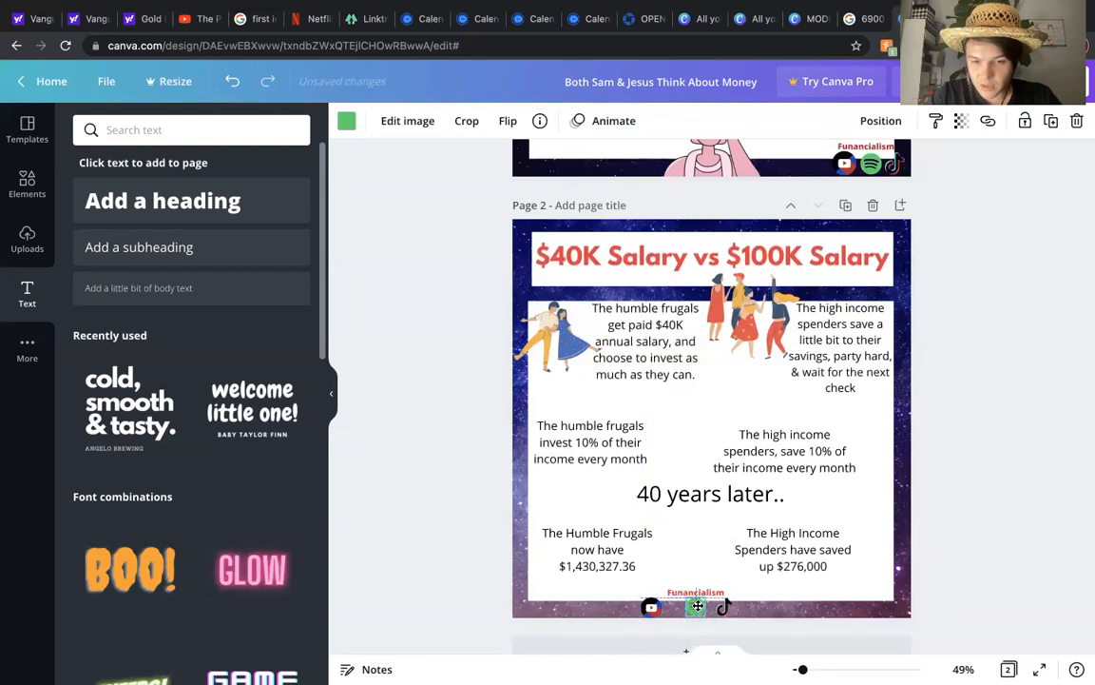
click(721, 606)
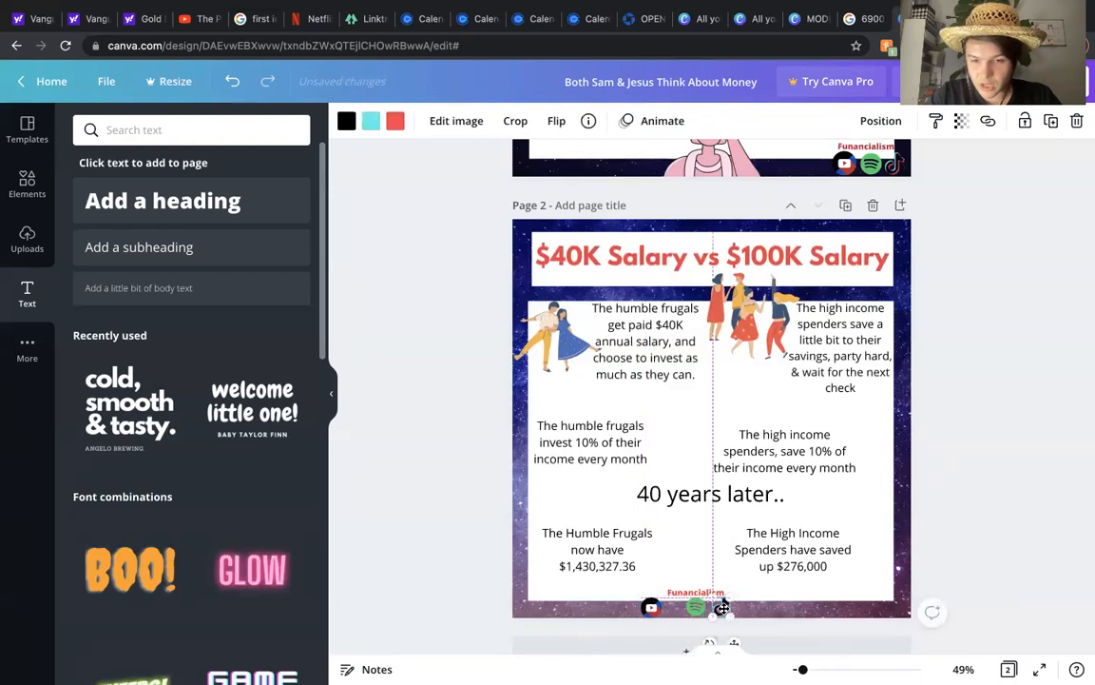
drag(676, 592, 722, 607)
click(650, 608)
drag(650, 608, 698, 608)
click(743, 607)
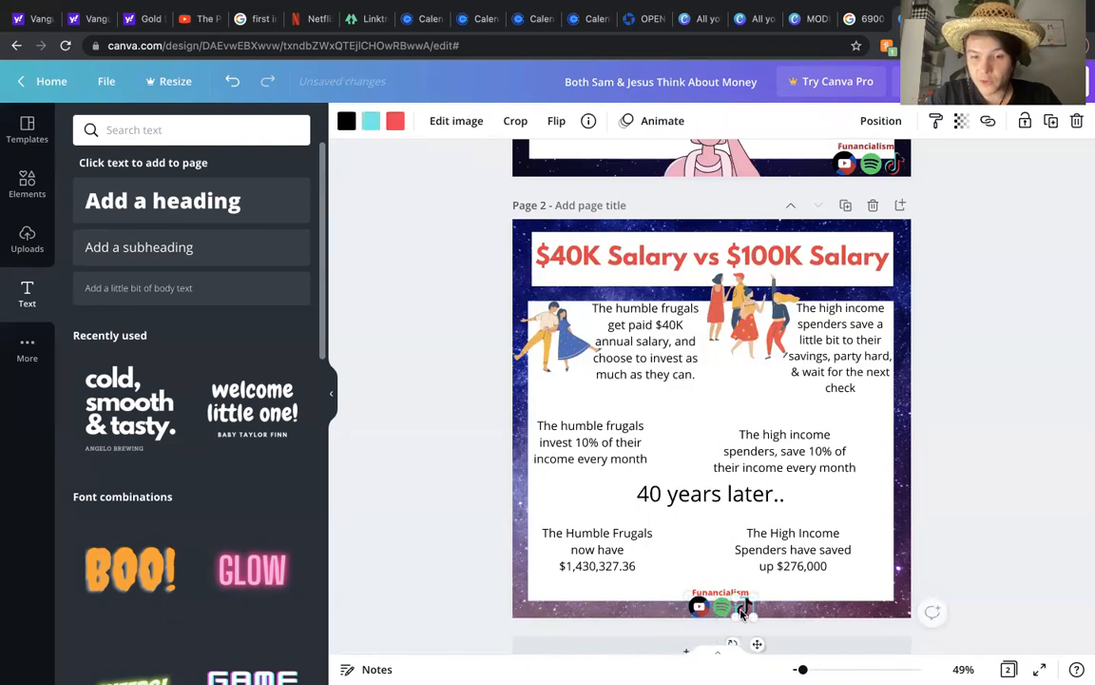
click(986, 539)
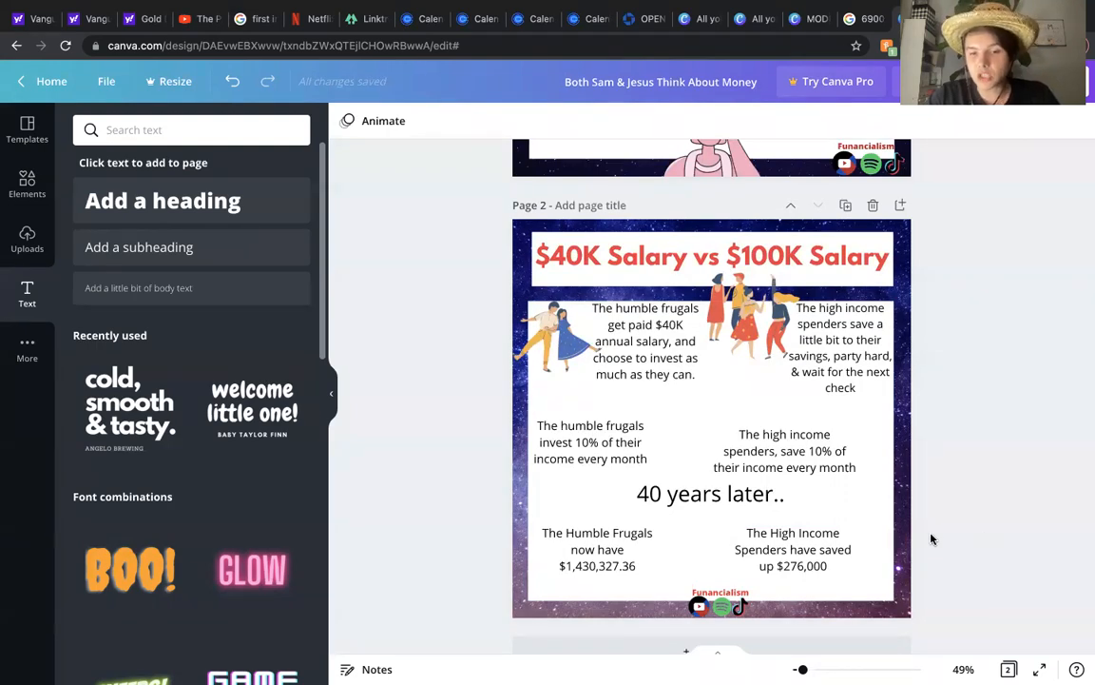
click(706, 592)
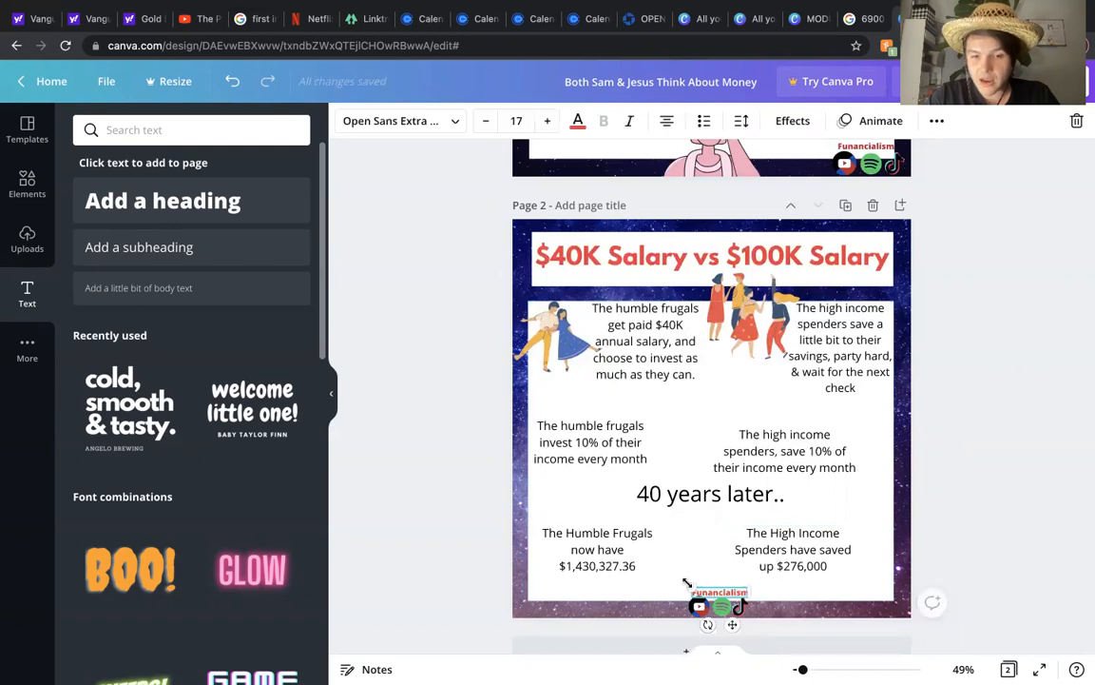
click(1006, 497)
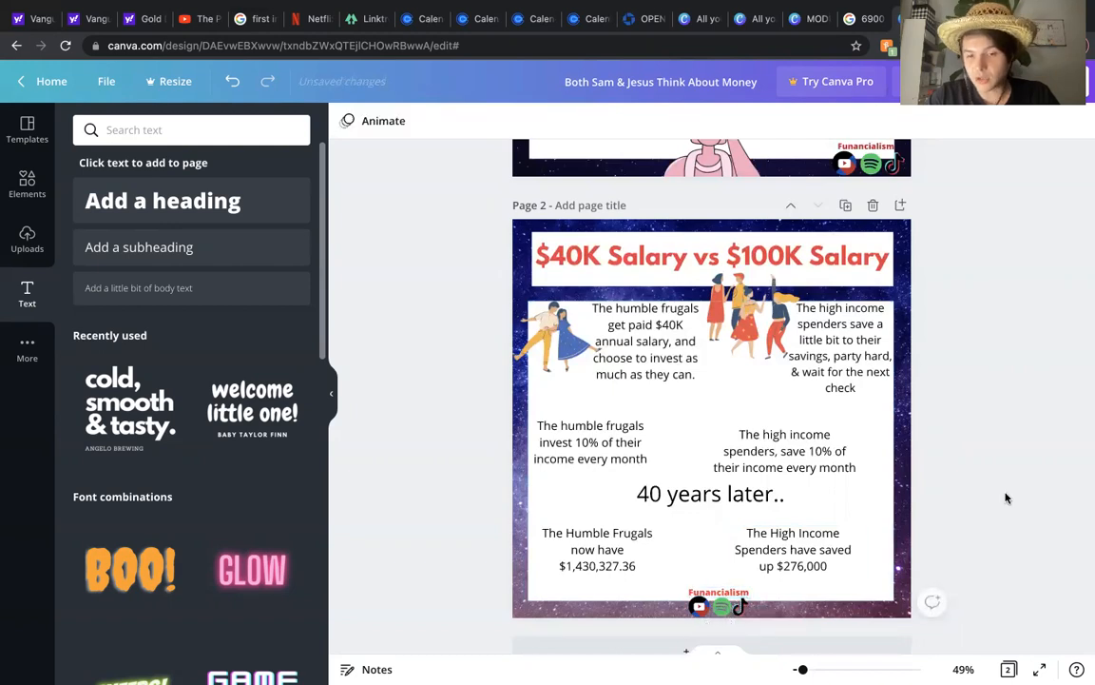
click(719, 593)
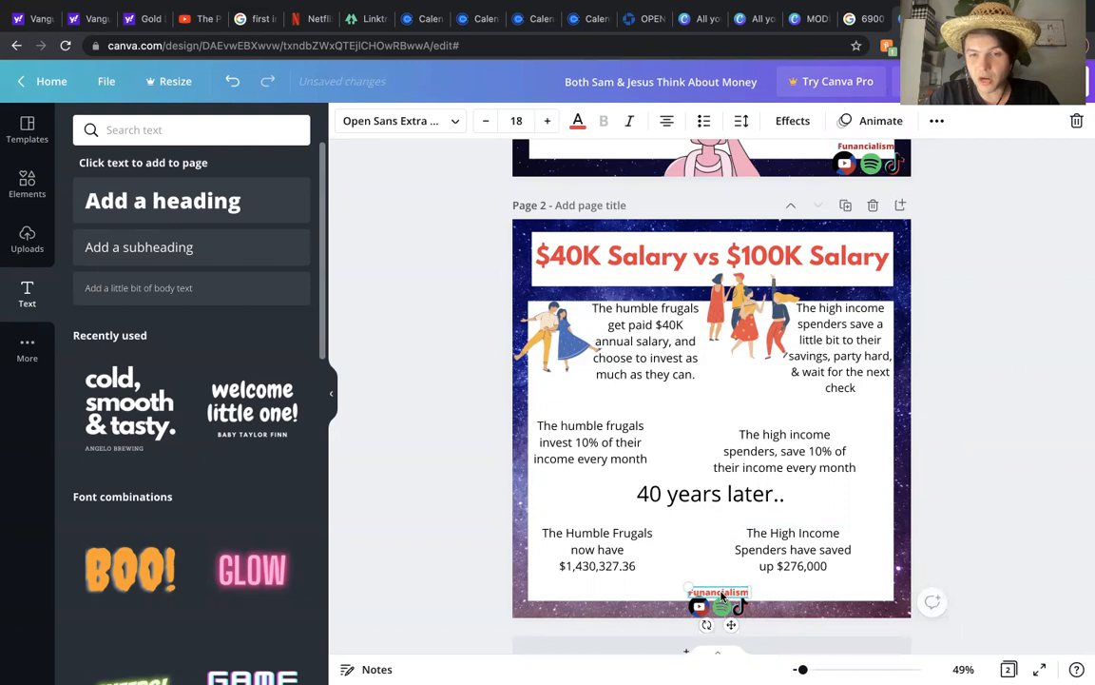
click(1014, 433)
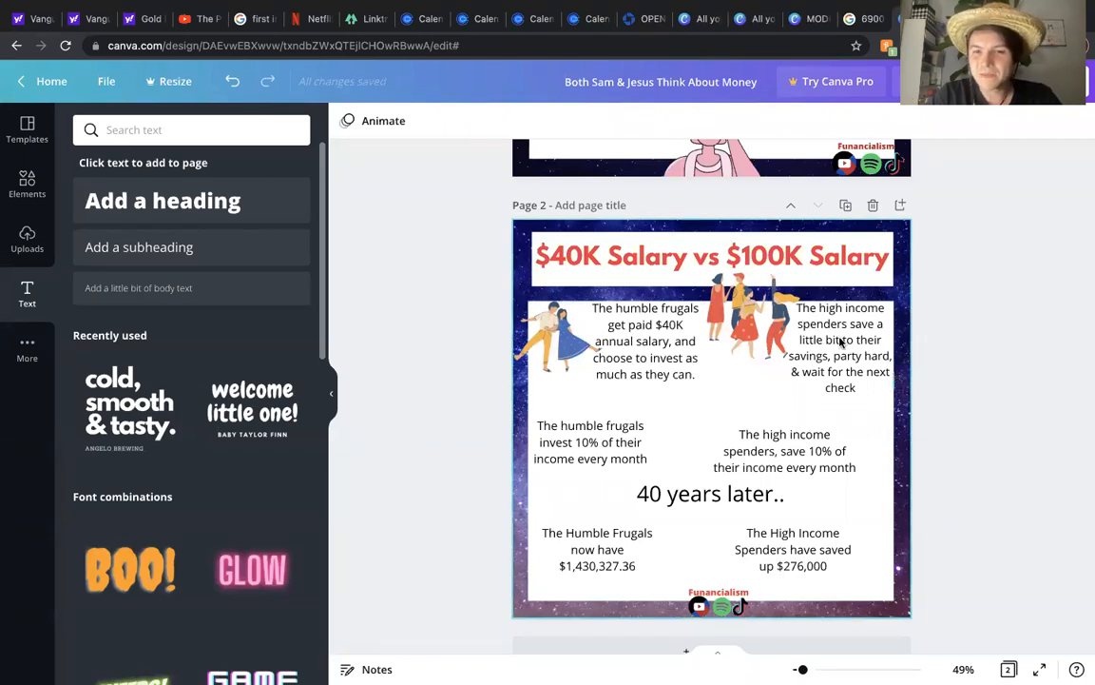
Step: Nudge the top-right paragraph and the "40 years later.." heading slightly down
drag(843, 337, 832, 347)
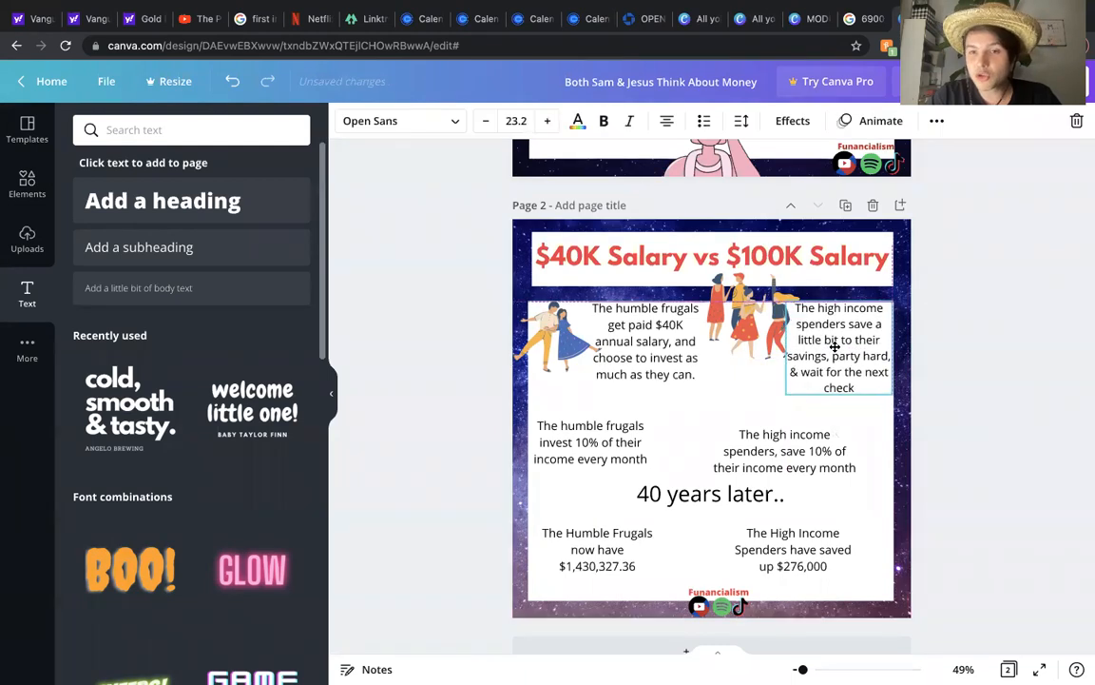
click(1002, 378)
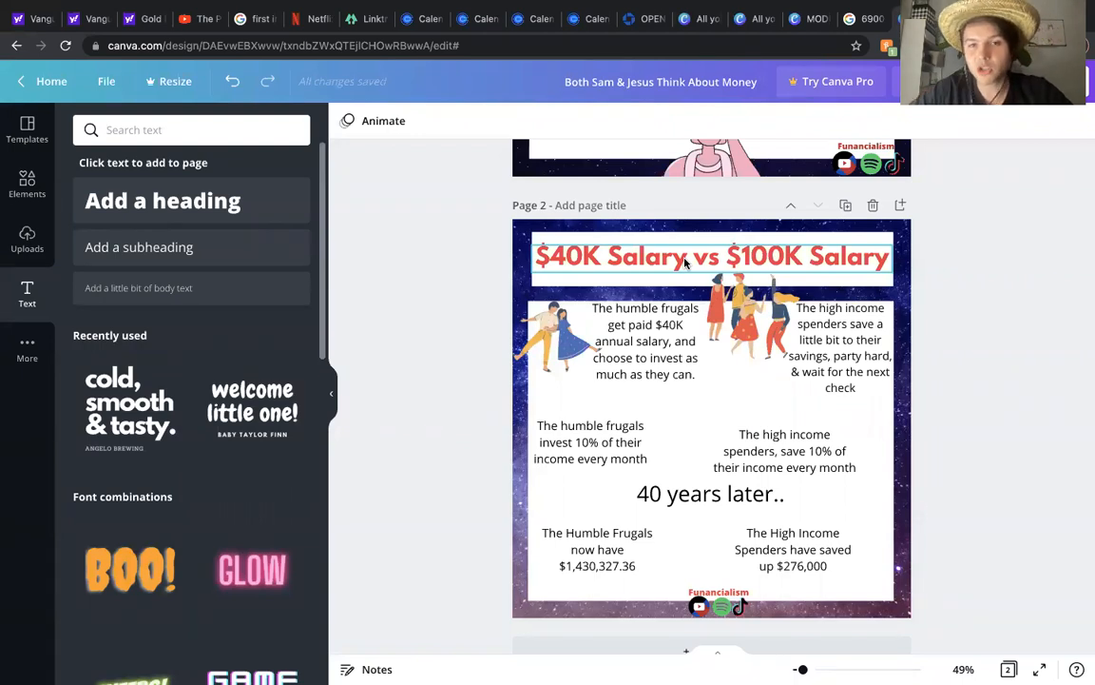
drag(692, 494, 693, 500)
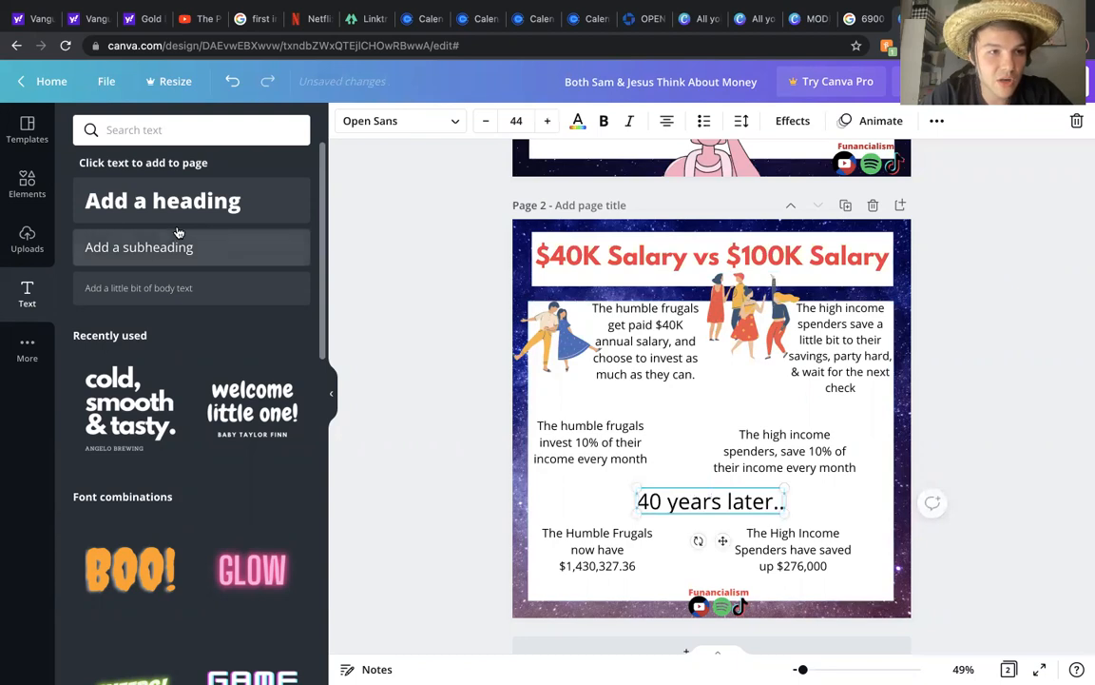
click(27, 181)
click(168, 140)
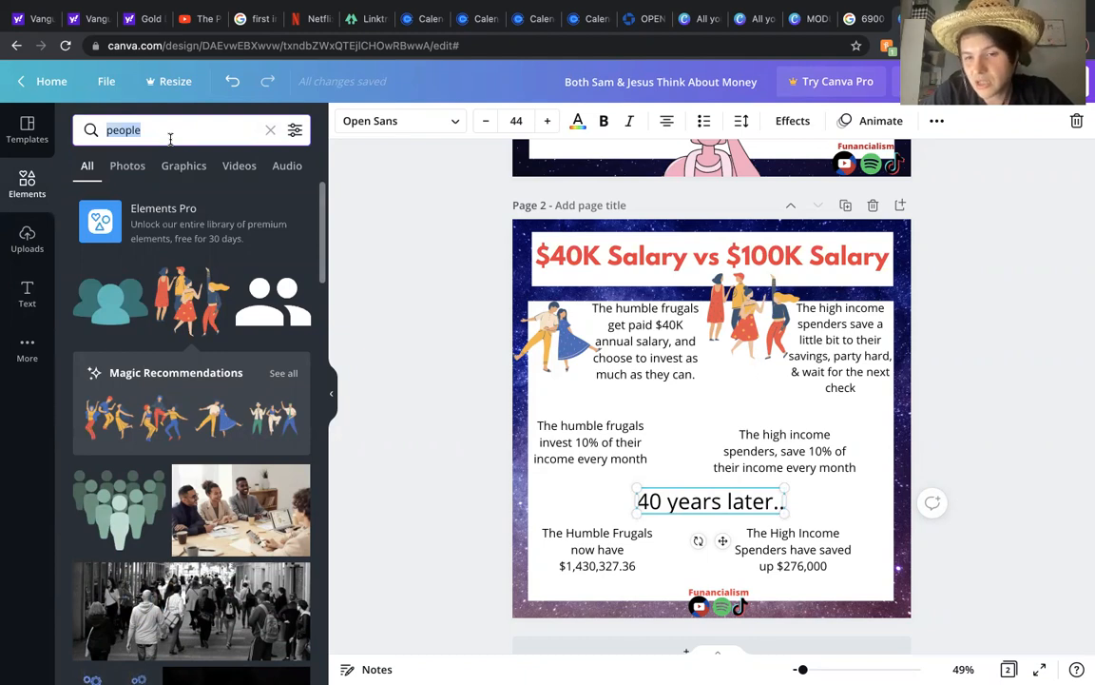
Step: Edit the right middle text to say the high income spenders spend 90% of their income, and move it up slightly
click(771, 447)
double_click(787, 451)
text(spend)
click(819, 454)
key(BackSpace)
text(9)
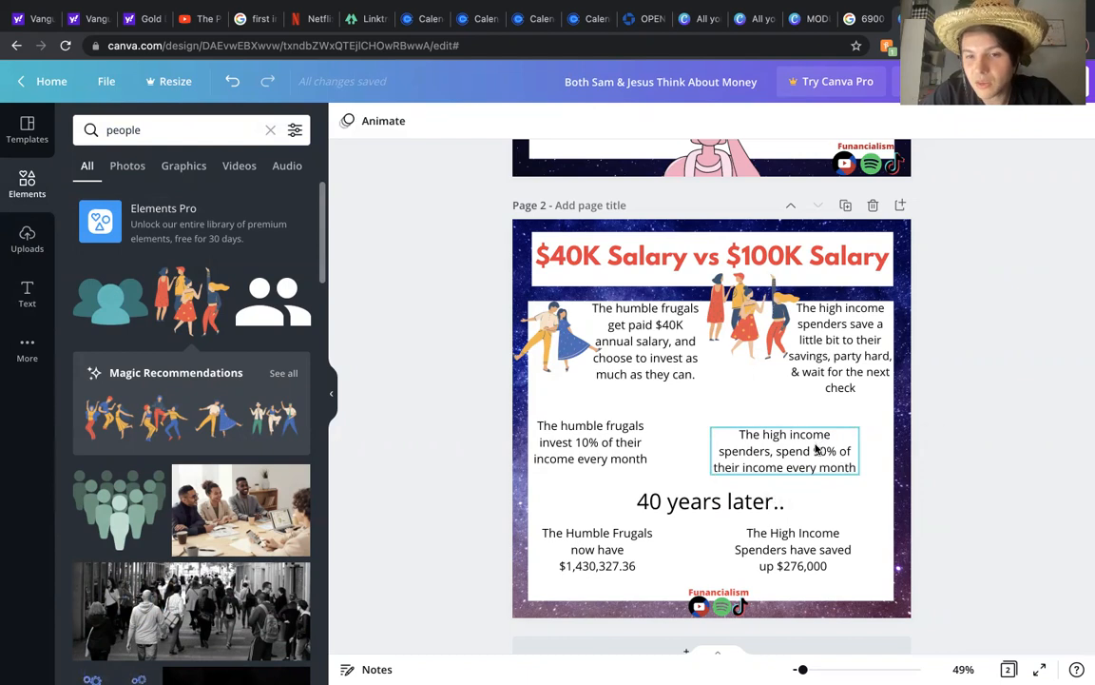
drag(823, 453, 805, 442)
click(1017, 406)
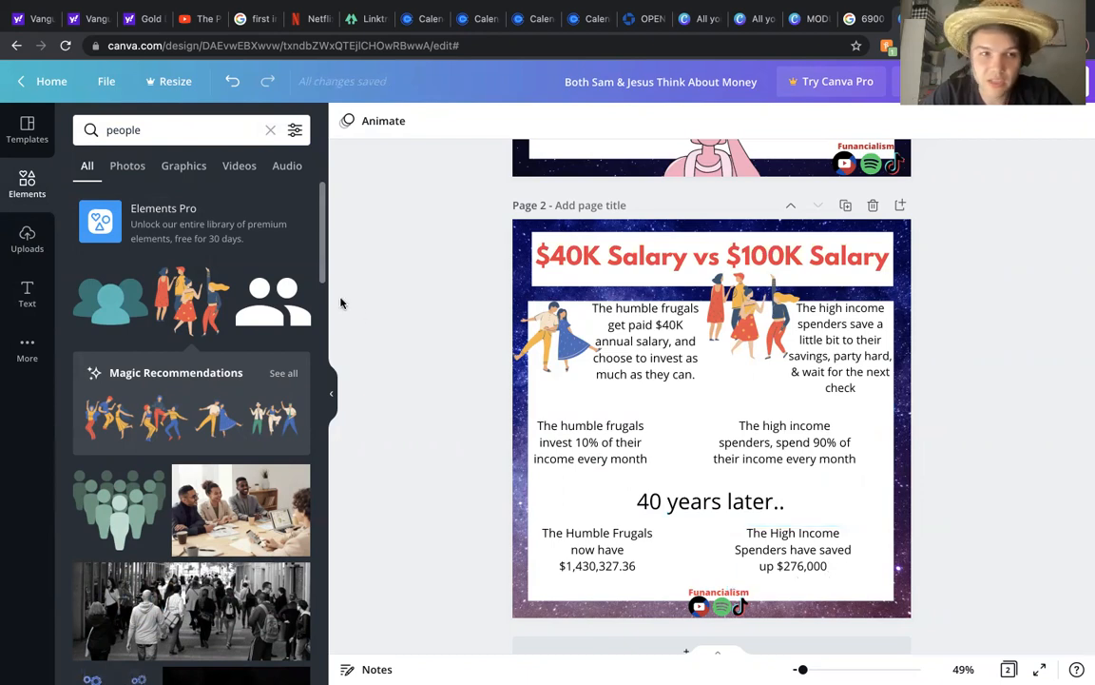
Step: Search the elements for golf and add the golfer illustration, shrinking it beside the right middle text
click(153, 133)
key(Return)
text(snowboarding)
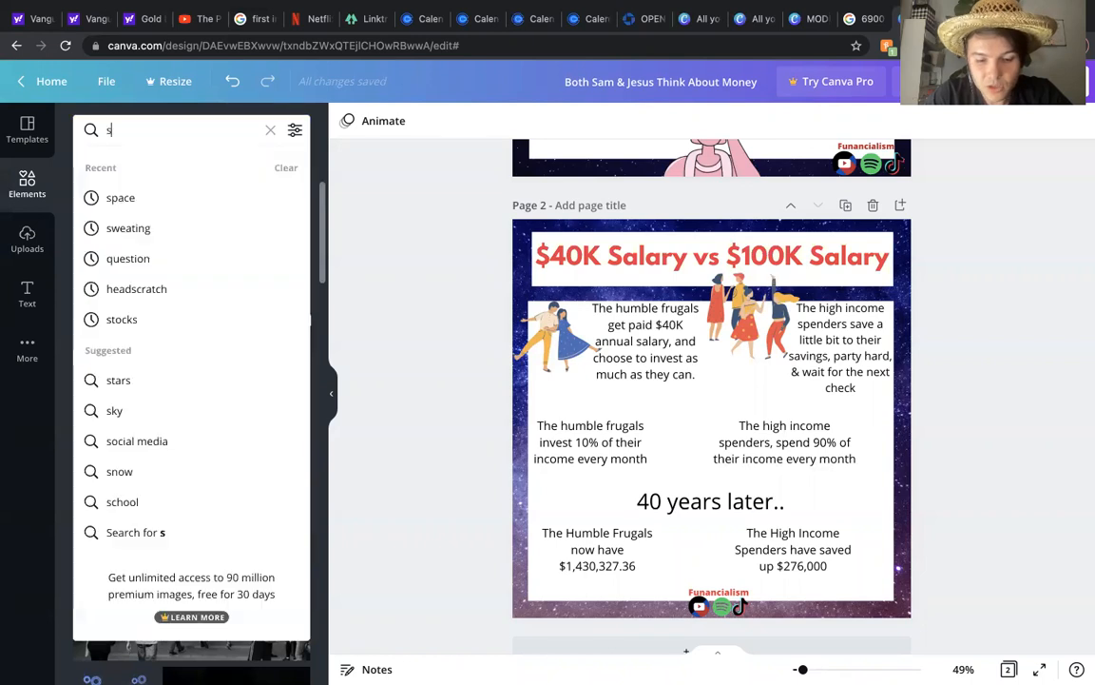
key(Return)
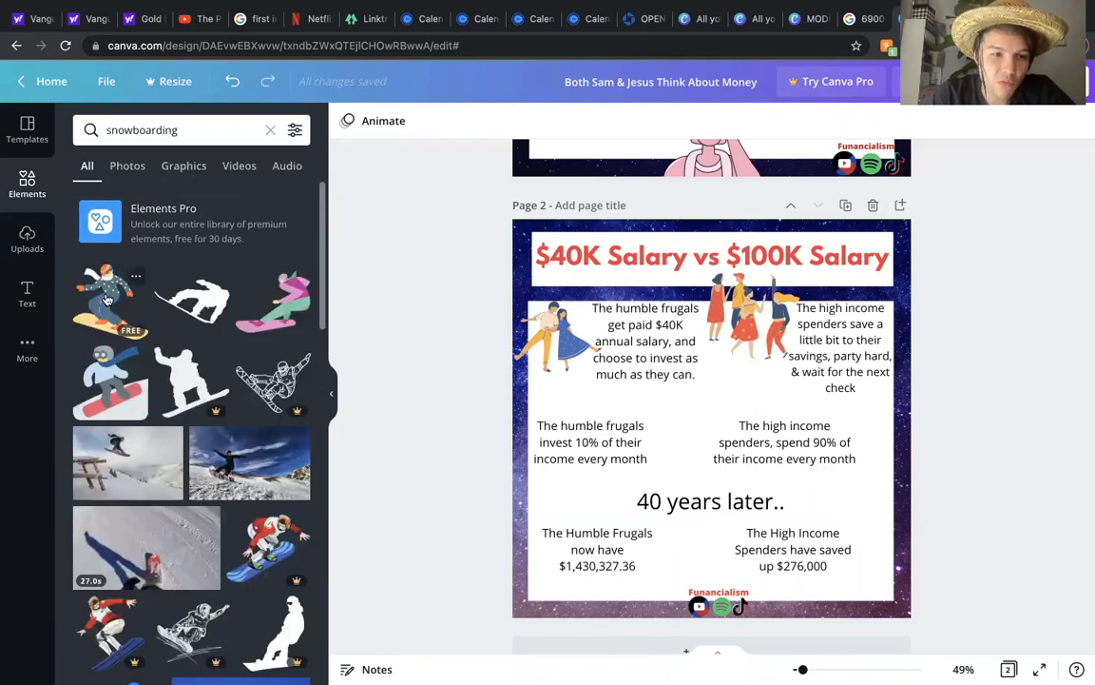
click(196, 140)
text(golf)
key(Return)
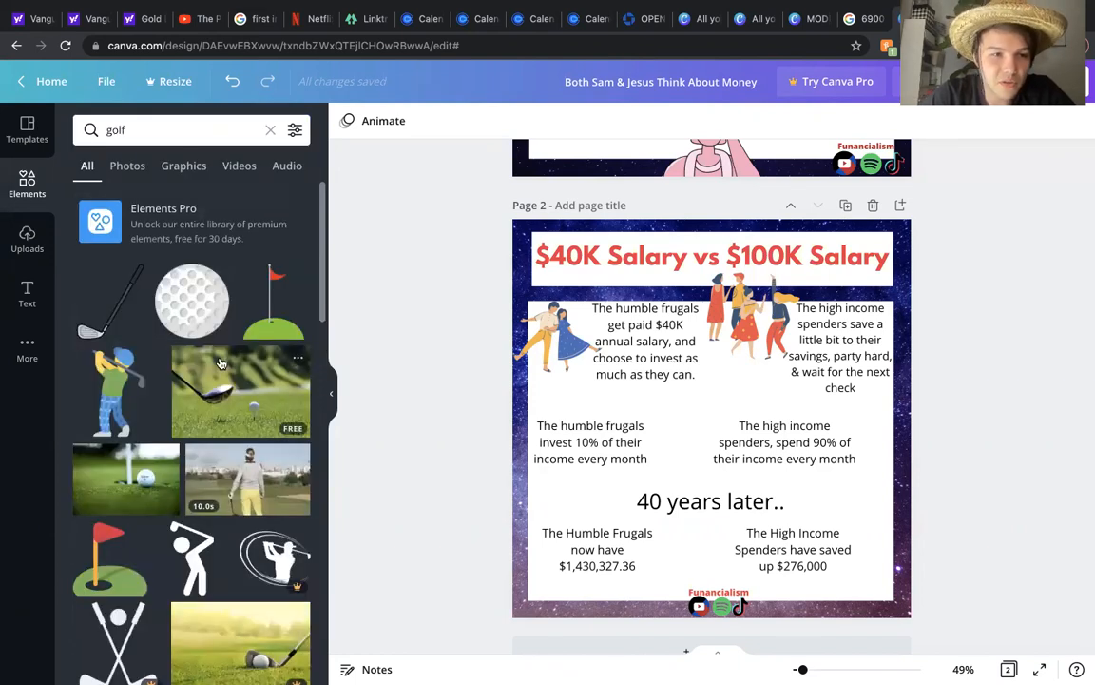
click(118, 385)
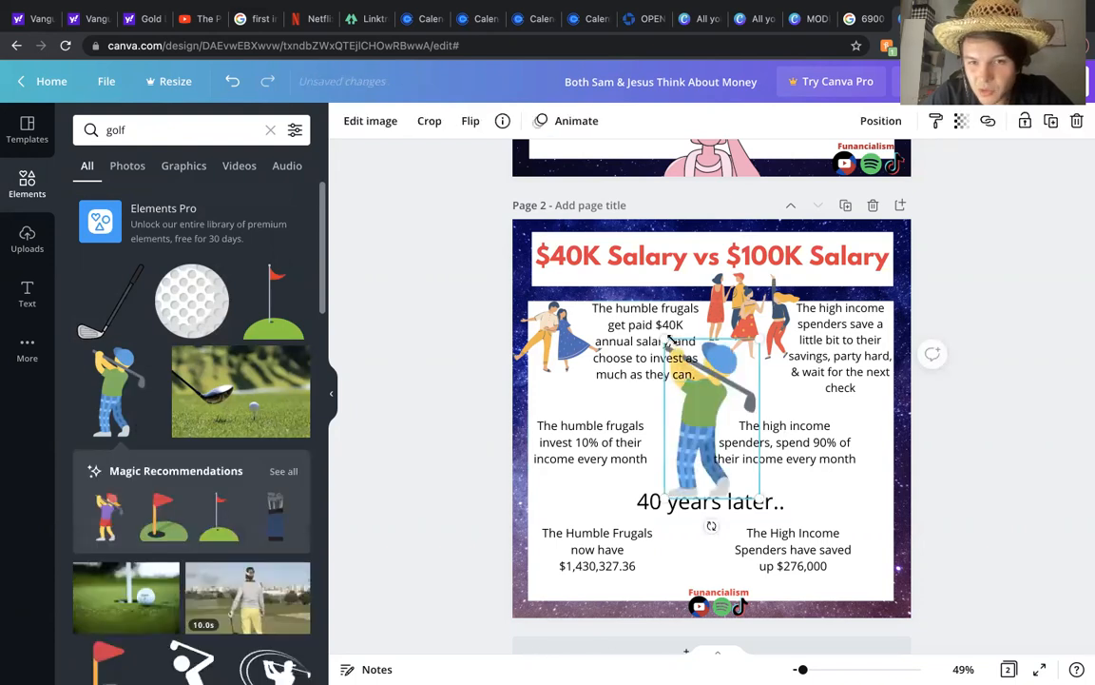
drag(681, 353, 754, 422)
drag(744, 475, 878, 498)
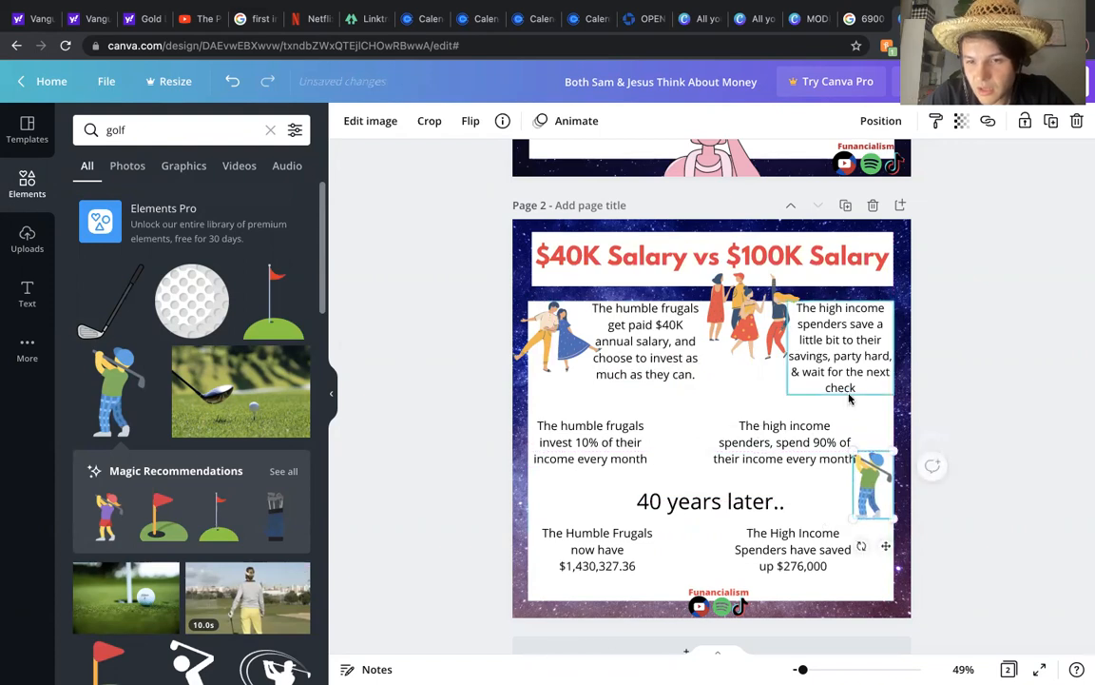
Step: Move the right middle text up and reposition and enlarge the golfer illustration beside it
click(980, 406)
drag(814, 443, 809, 436)
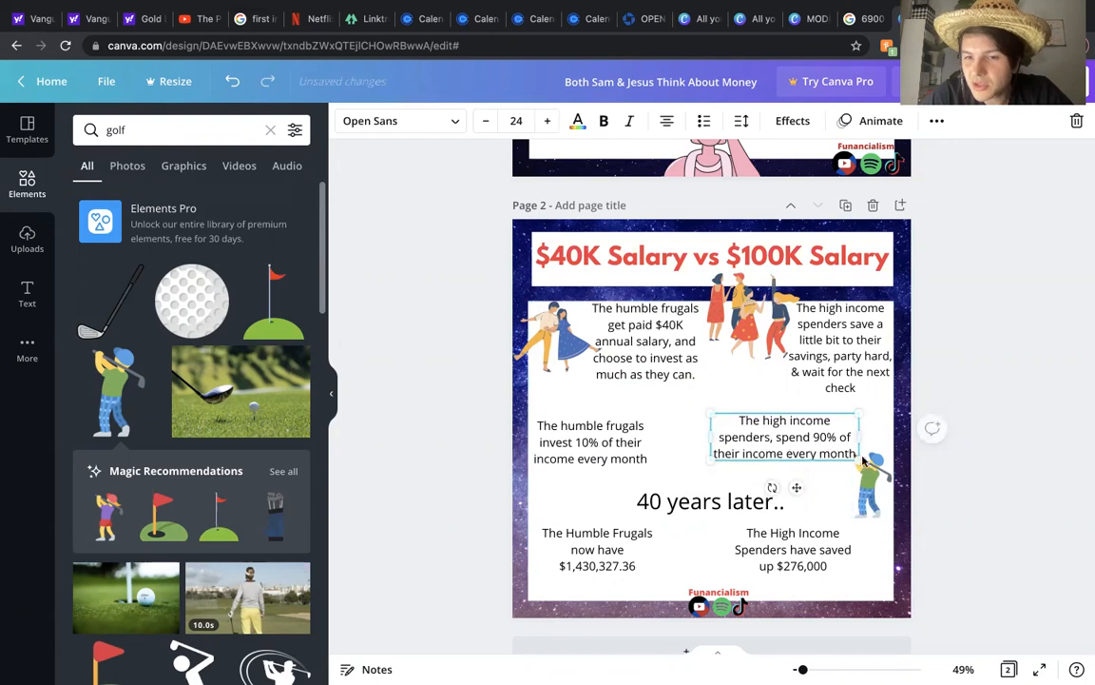
click(994, 404)
drag(867, 482, 852, 472)
drag(878, 513, 891, 526)
drag(865, 482, 865, 482)
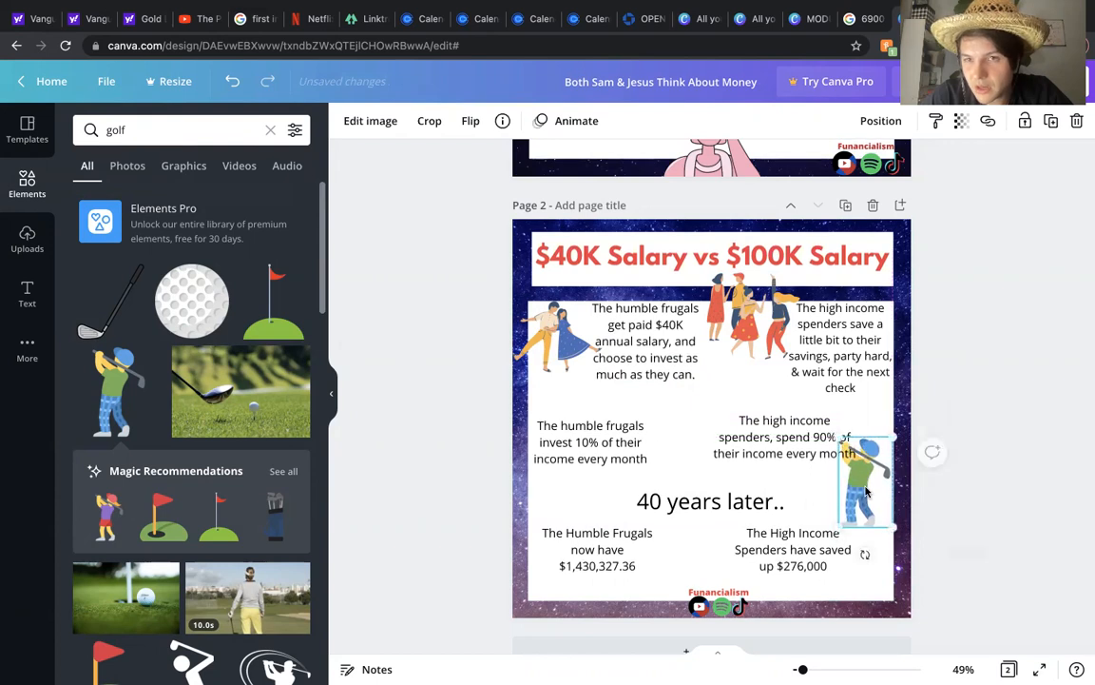
Step: Set the golfer illustration's transparency to 53
click(961, 121)
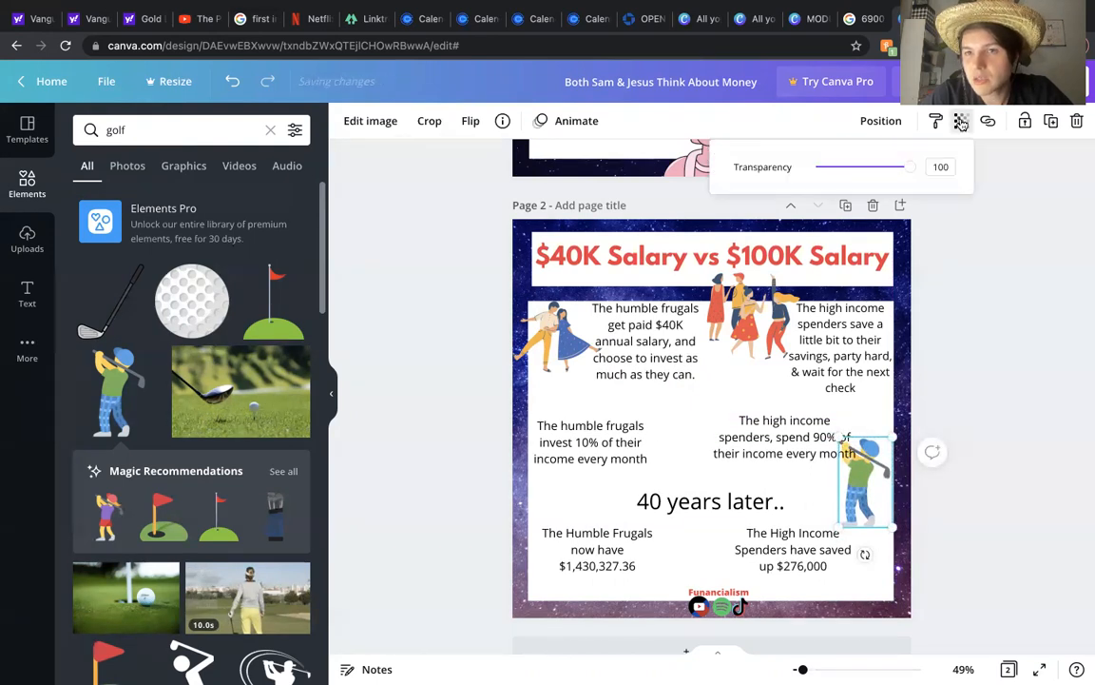
drag(909, 166, 865, 166)
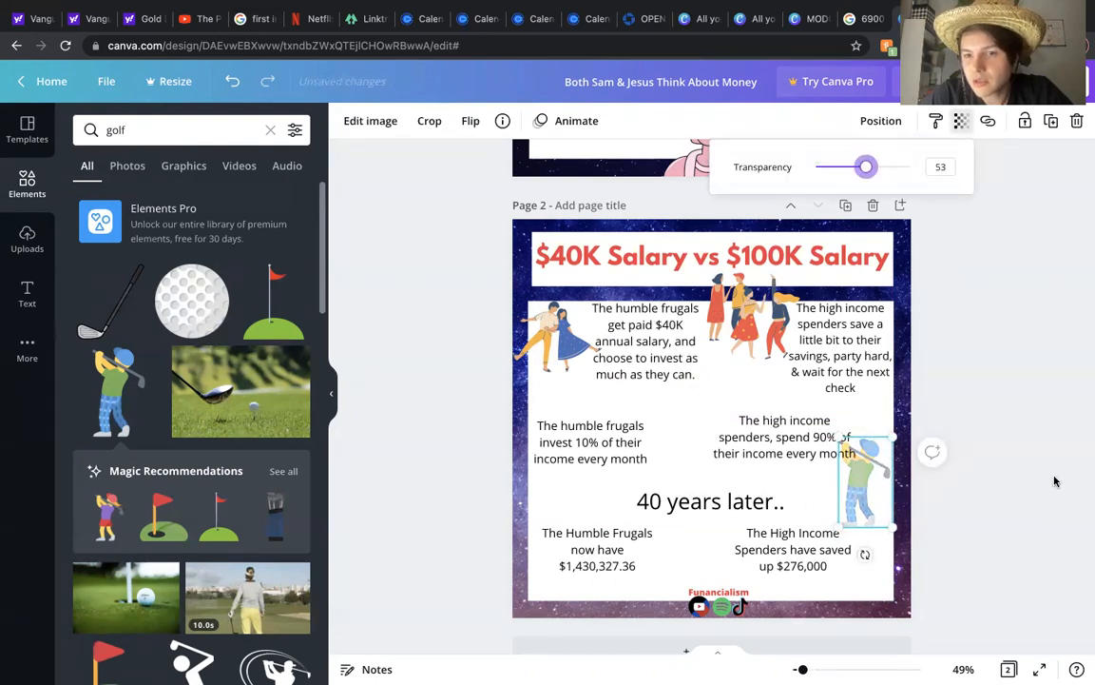
click(816, 509)
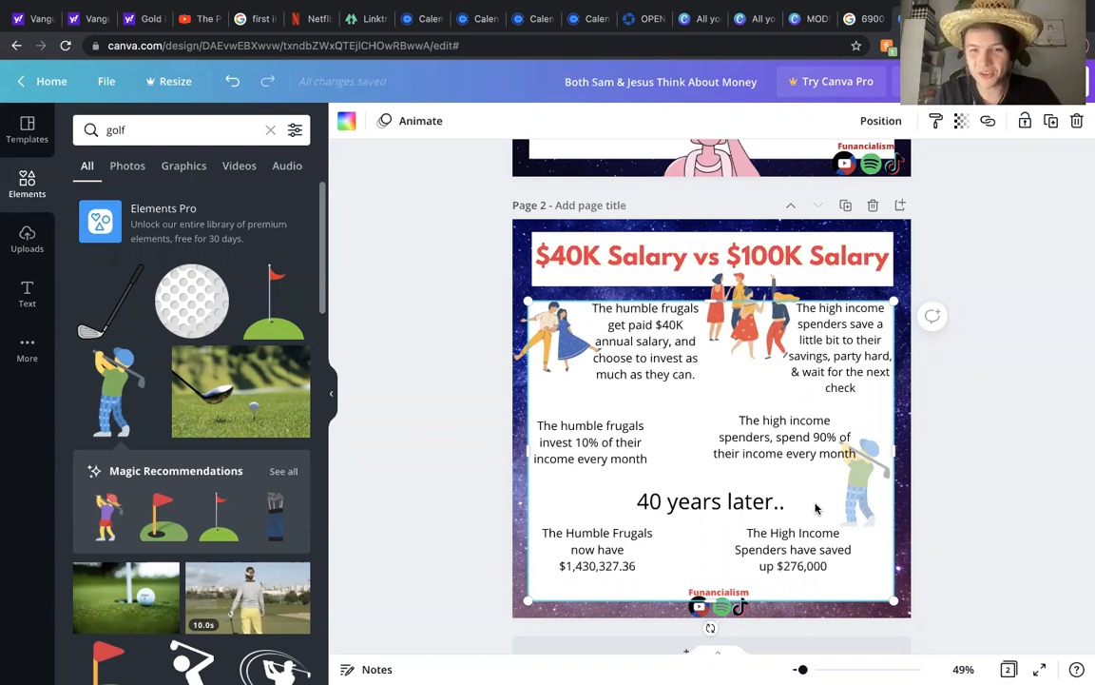
click(949, 512)
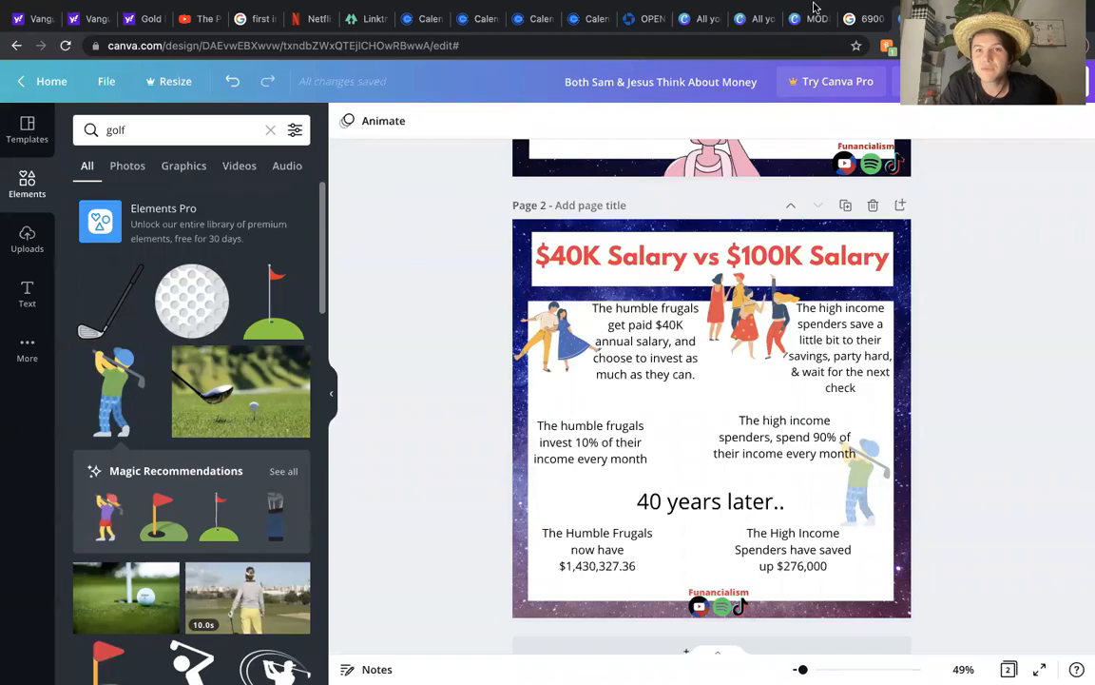
mouse_move(813, 14)
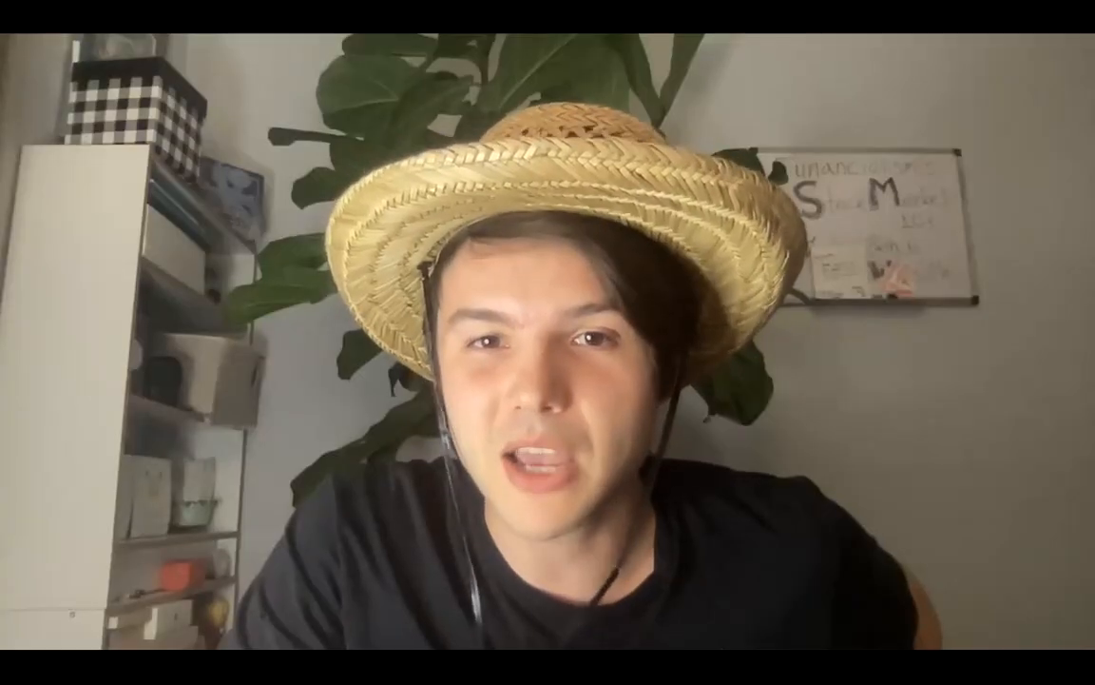